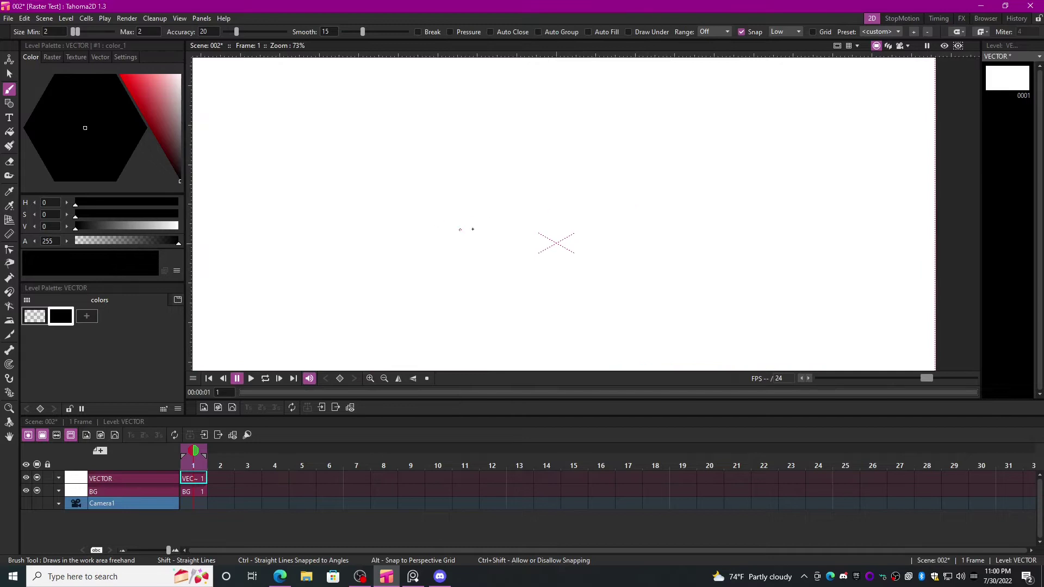
# Draw two freehand spirals side by side on the VECTOR level with the Brush tool.
pyautogui.scroll(1, 472, 229)
pyautogui.moveTo(475, 136)
pyautogui.mouseDown()
pyautogui.moveTo(422, 179)
pyautogui.moveTo(501, 200)
pyautogui.moveTo(473, 101)
pyautogui.moveTo(393, 147)
pyautogui.mouseUp()
pyautogui.moveTo(388, 231)
pyautogui.mouseDown()
pyautogui.moveTo(570, 194)
pyautogui.moveTo(544, 114)
pyautogui.moveTo(464, 83)
pyautogui.moveTo(351, 142)
pyautogui.mouseUp()
pyautogui.moveTo(743, 217)
pyautogui.mouseDown()
pyautogui.moveTo(680, 192)
pyautogui.moveTo(732, 257)
pyautogui.moveTo(806, 182)
pyautogui.moveTo(700, 124)
pyautogui.moveTo(627, 200)
pyautogui.moveTo(706, 278)
pyautogui.mouseUp()
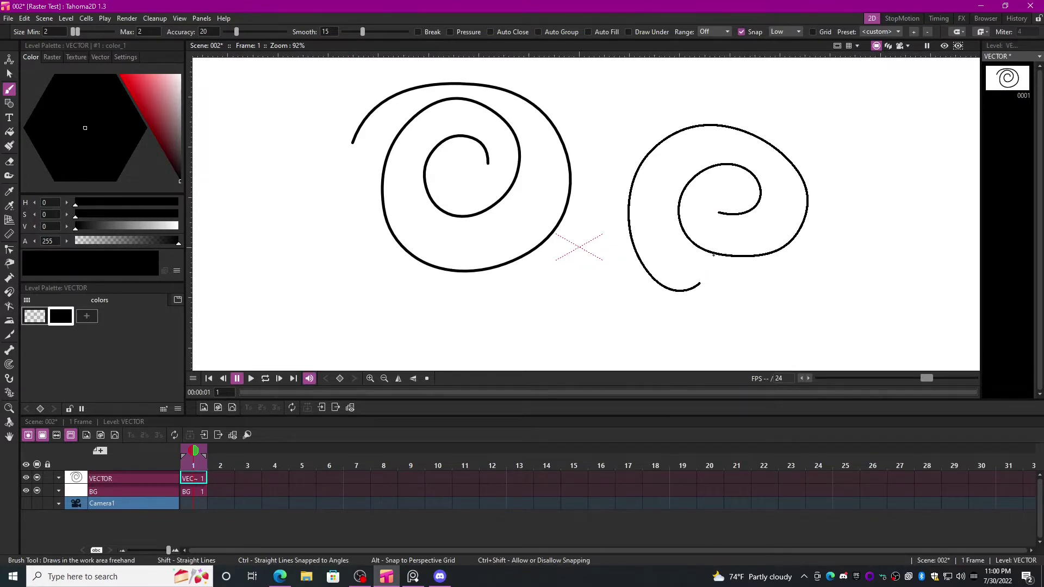
# Draw two small connected loops hanging from the lower curve of the second spiral.
pyautogui.scroll(5, 717, 250)
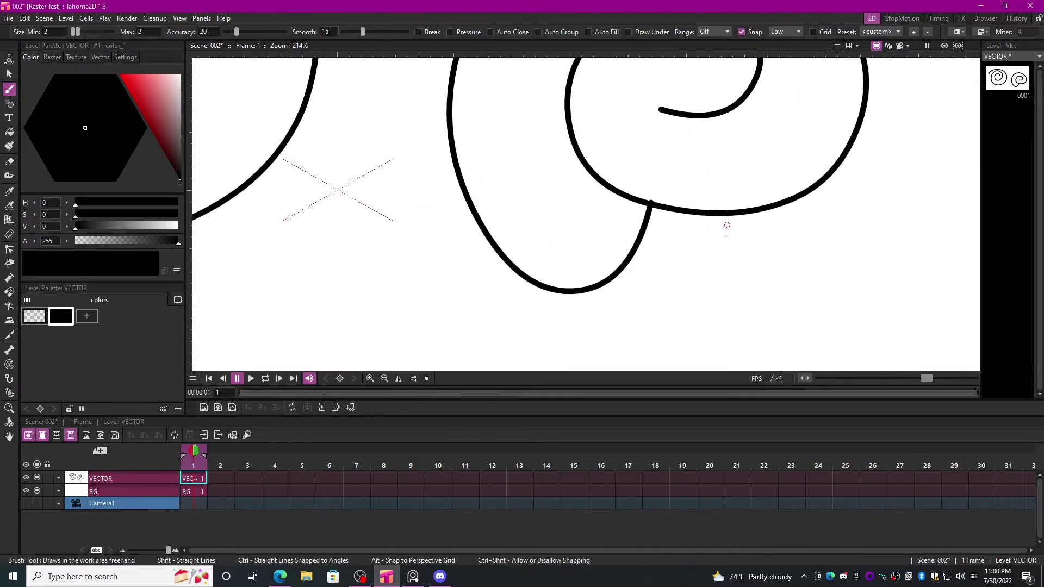
pyautogui.moveTo(729, 213)
pyautogui.mouseDown()
pyautogui.moveTo(797, 287)
pyautogui.moveTo(798, 239)
pyautogui.moveTo(783, 210)
pyautogui.mouseUp()
pyautogui.moveTo(763, 289)
pyautogui.mouseDown()
pyautogui.moveTo(816, 324)
pyautogui.moveTo(814, 295)
pyautogui.moveTo(772, 280)
pyautogui.mouseUp()
pyautogui.scroll(-4, 797, 300)
pyautogui.scroll(-2, 796, 300)
# Select all the spiral and loop strokes and delete them.
pyautogui.press('s')
pyautogui.moveTo(862, 245)
pyautogui.mouseDown()
pyautogui.moveTo(785, 172)
pyautogui.moveTo(883, 351)
pyautogui.moveTo(822, 187)
pyautogui.mouseUp()
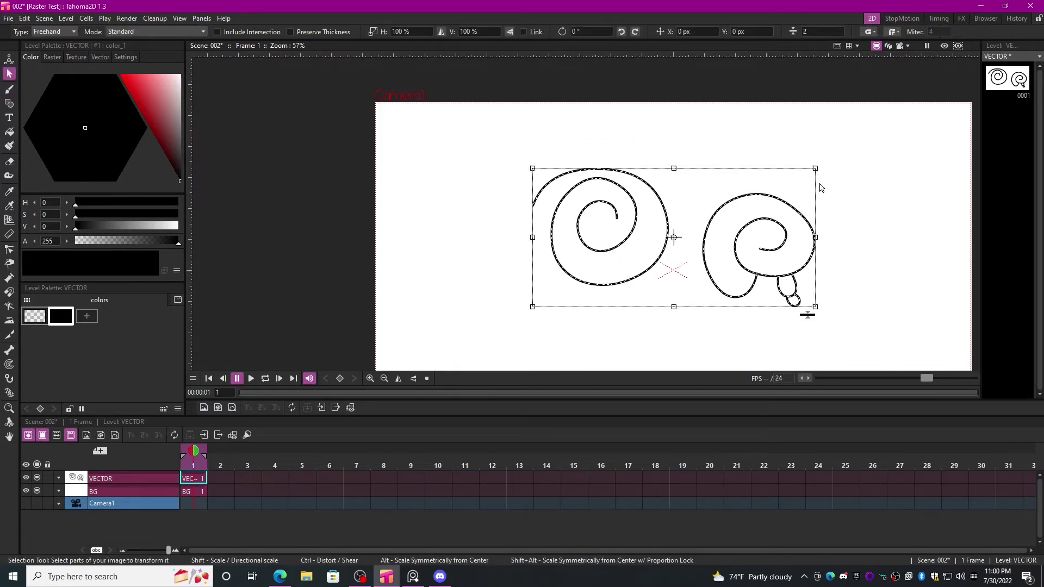
pyautogui.press('Delete')
pyautogui.scroll(-2, 722, 240)
pyautogui.scroll(3, 581, 244)
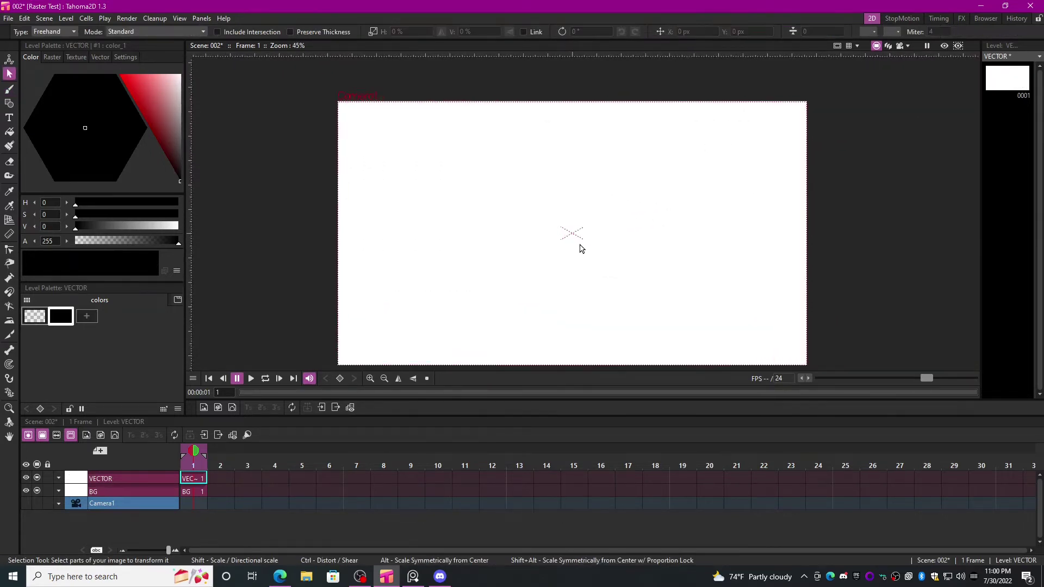
# Draw a small self-crossing curl near the centre of the canvas with the Brush tool.
pyautogui.press('b')
pyautogui.scroll(2, 497, 228)
pyautogui.moveTo(538, 255)
pyautogui.mouseDown()
pyautogui.moveTo(498, 252)
pyautogui.moveTo(531, 203)
pyautogui.moveTo(564, 253)
pyautogui.moveTo(488, 268)
pyautogui.mouseUp()
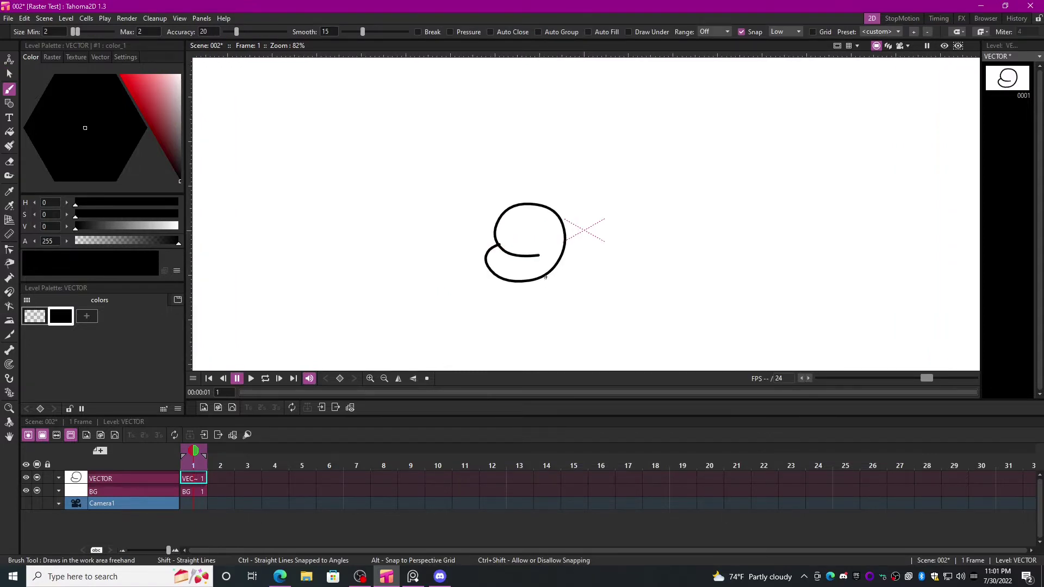
# Stretch the curl to a larger size with the Selection tool and show its control points.
pyautogui.press('s')
pyautogui.hotkey('ctrl', 'a')
pyautogui.moveTo(566, 202)
pyautogui.mouseDown()
pyautogui.moveTo(606, 145)
pyautogui.moveTo(629, 165)
pyautogui.moveTo(579, 200)
pyautogui.moveTo(677, 126)
pyautogui.moveTo(563, 191)
pyautogui.moveTo(609, 181)
pyautogui.moveTo(560, 159)
pyautogui.moveTo(598, 164)
pyautogui.moveTo(567, 175)
pyautogui.moveTo(616, 170)
pyautogui.moveTo(594, 163)
pyautogui.moveTo(614, 179)
pyautogui.mouseUp()
pyautogui.press('c')
# Select the stretched curl and delete it.
pyautogui.press('s')
pyautogui.moveTo(704, 179)
pyautogui.mouseDown()
pyautogui.moveTo(417, 161)
pyautogui.moveTo(763, 212)
pyautogui.mouseUp()
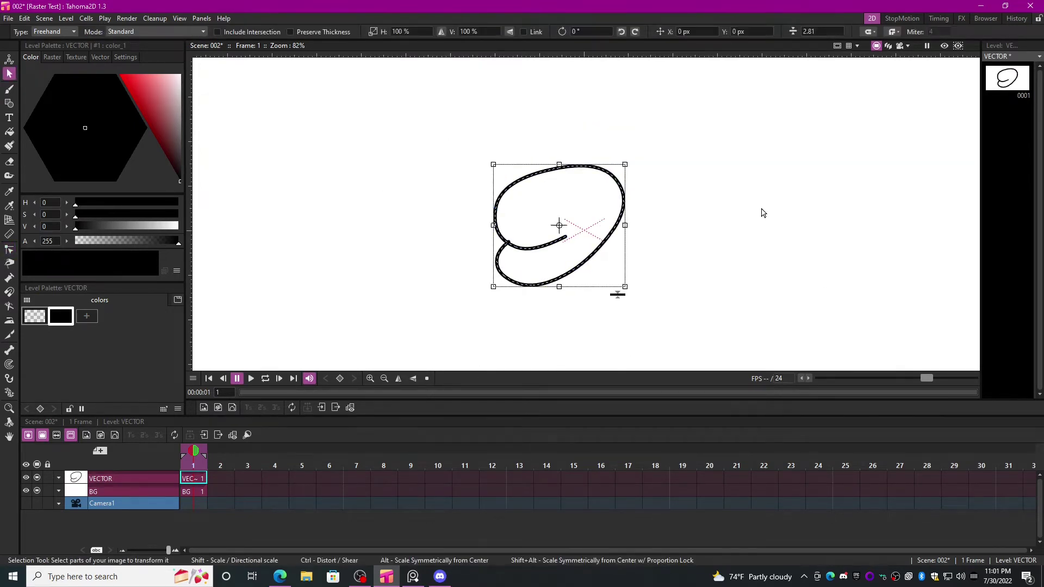
pyautogui.press('Delete')
# Draw a hill outline as a wide arc across the lower canvas, closed by a stroke running below the camera frame.
pyautogui.press('b')
pyautogui.scroll(-4, 630, 224)
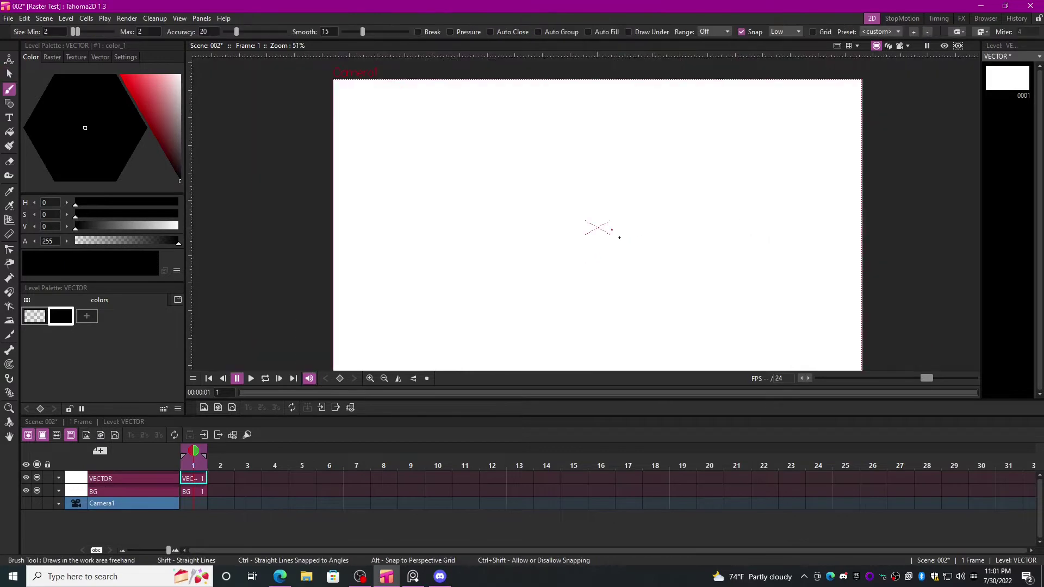
pyautogui.moveTo(517, 254); pyautogui.dragTo(542, 232)
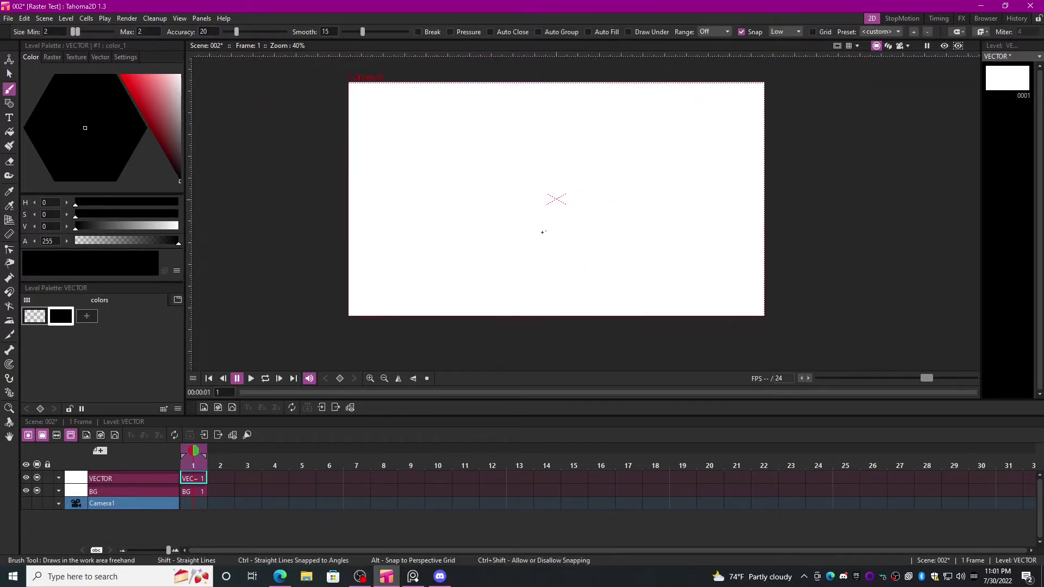
pyautogui.scroll(3, 532, 190)
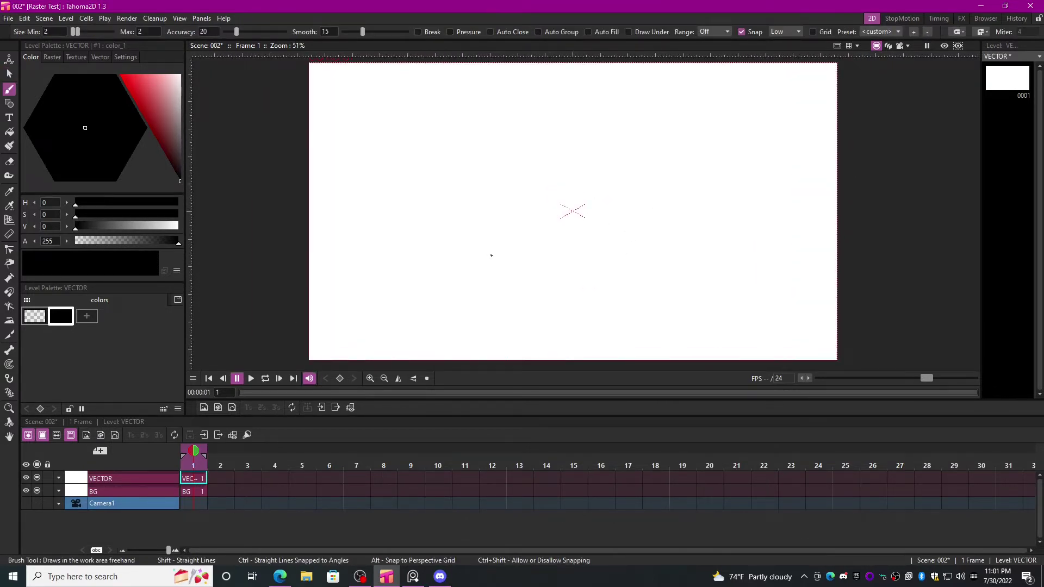
pyautogui.scroll(1, 495, 268)
pyautogui.moveTo(499, 268); pyautogui.dragTo(445, 259)
pyautogui.scroll(-1, 422, 298)
pyautogui.scroll(1, 445, 257)
pyautogui.moveTo(284, 352)
pyautogui.mouseDown()
pyautogui.moveTo(354, 302)
pyautogui.moveTo(491, 270)
pyautogui.moveTo(629, 285)
pyautogui.moveTo(707, 328)
pyautogui.moveTo(738, 368)
pyautogui.mouseUp()
pyautogui.moveTo(759, 255); pyautogui.dragTo(764, 236)
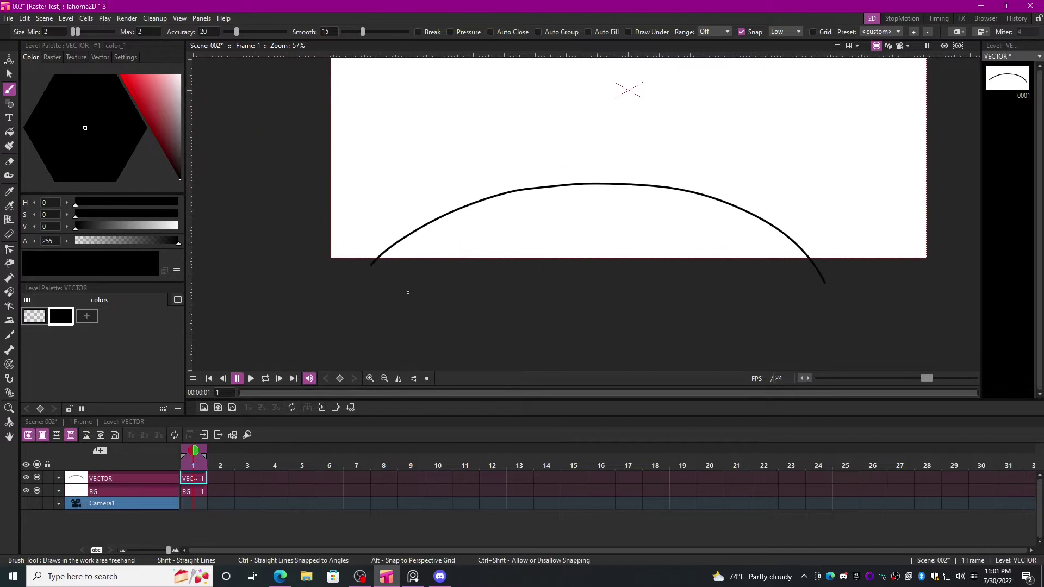
pyautogui.moveTo(372, 264)
pyautogui.mouseDown()
pyautogui.moveTo(694, 304)
pyautogui.moveTo(826, 278)
pyautogui.moveTo(709, 324)
pyautogui.mouseUp()
# Check the hill's framing in the Camera View and return to the standard view.
pyautogui.scroll(-2, 547, 205)
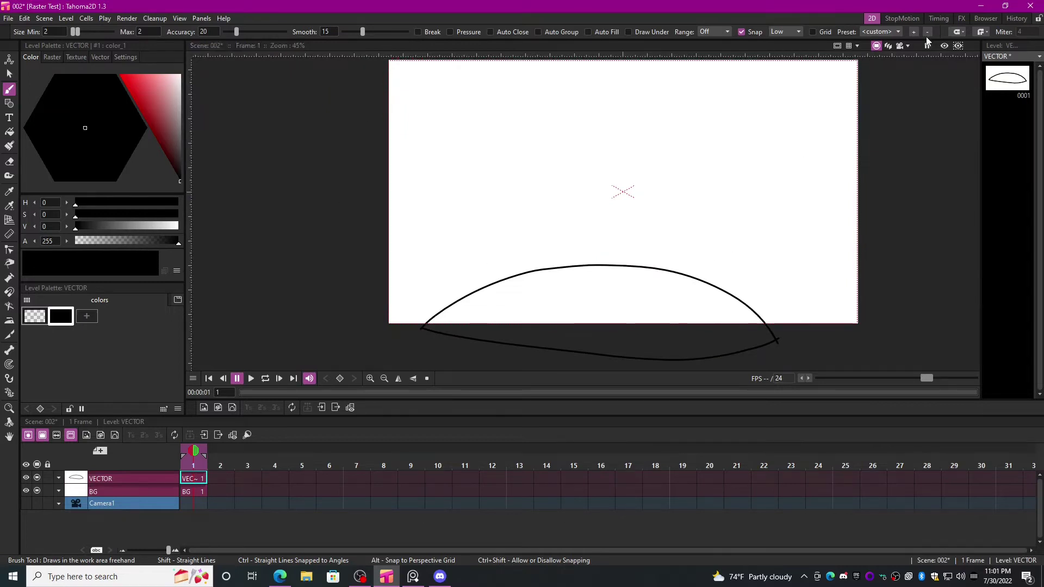
pyautogui.click(899, 47)
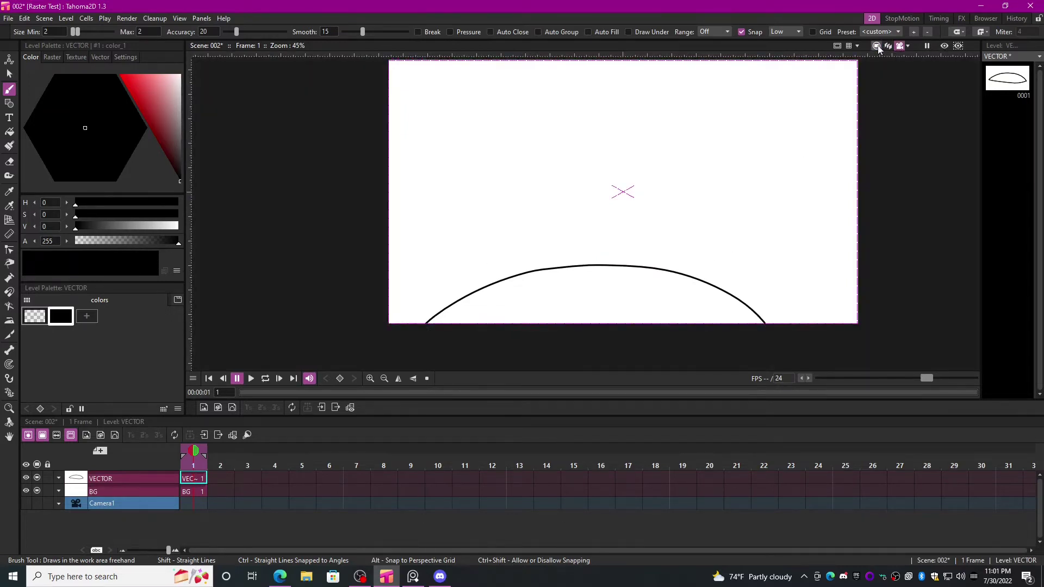
pyautogui.click(875, 46)
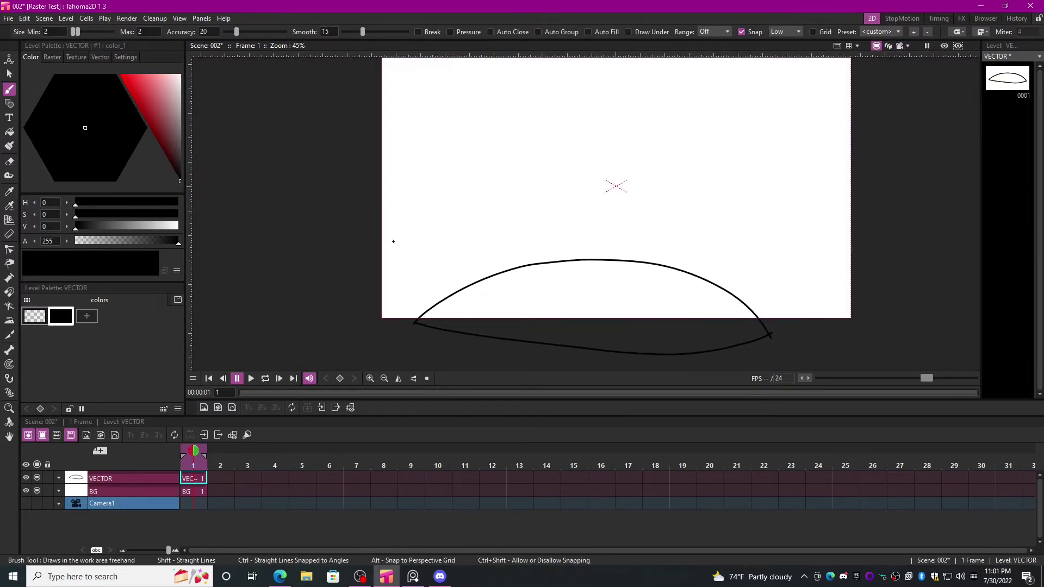
# Draw a large bush outline of connected scalloped arcs along the hill's crest and down its right slope, redrawing the first stroke.
pyautogui.scroll(4, 516, 293)
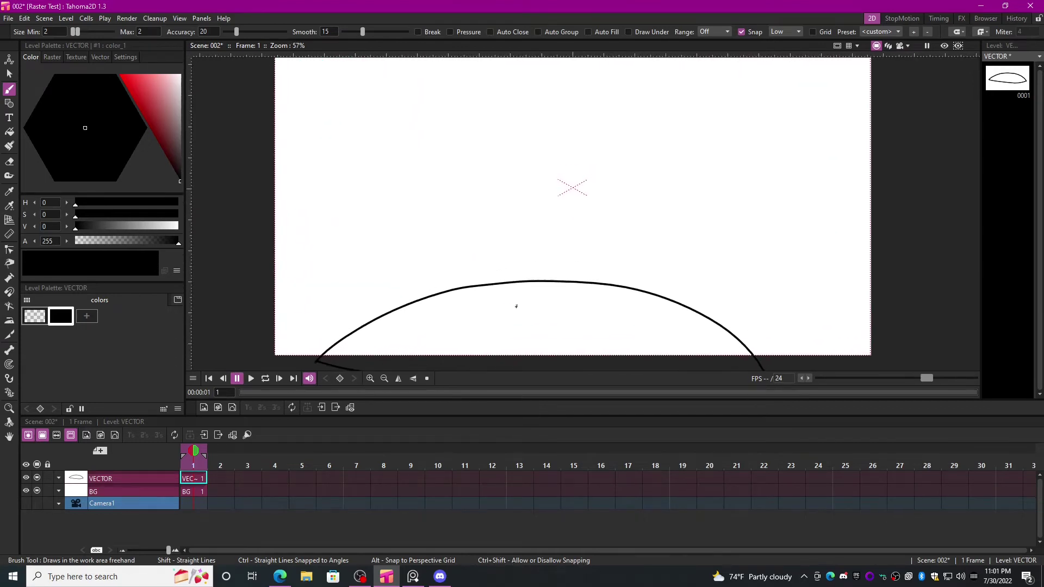
pyautogui.scroll(3, 511, 284)
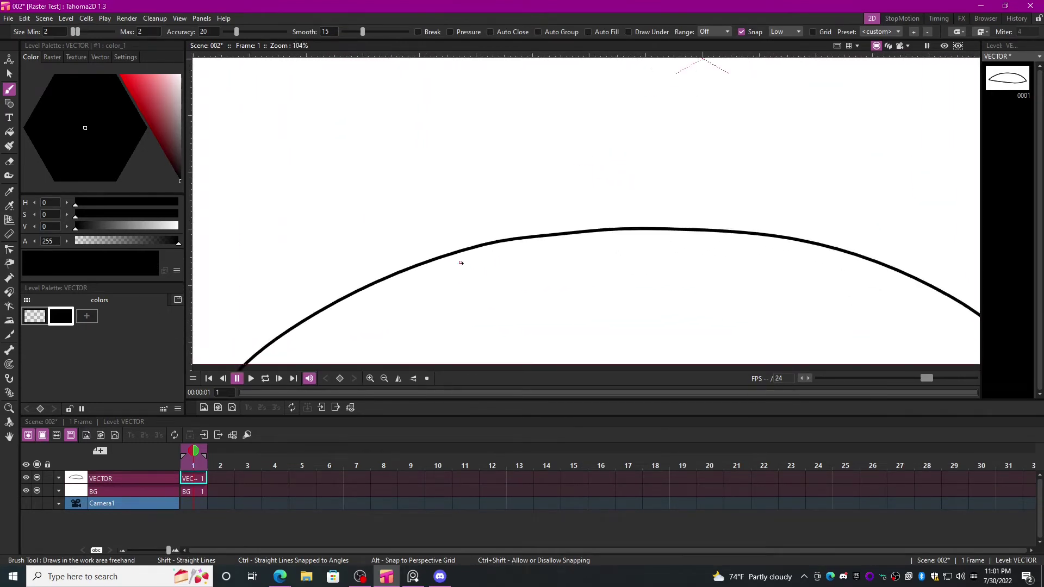
pyautogui.moveTo(557, 233); pyautogui.dragTo(466, 301)
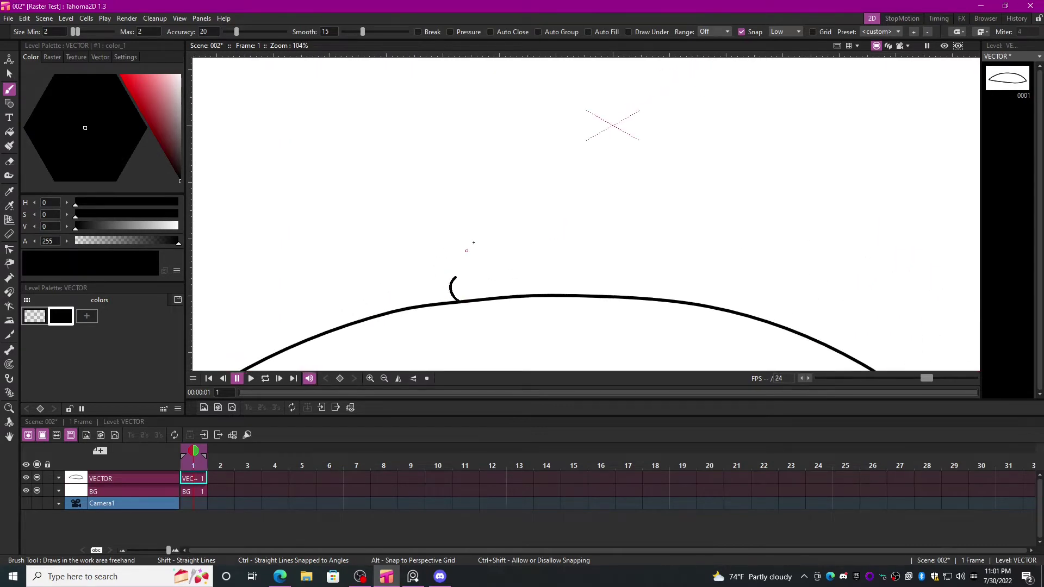
pyautogui.moveTo(521, 255)
pyautogui.mouseDown()
pyautogui.moveTo(560, 207)
pyautogui.moveTo(583, 233)
pyautogui.mouseUp()
pyautogui.hotkey('ctrl', 'z')
pyautogui.moveTo(460, 299)
pyautogui.mouseDown()
pyautogui.moveTo(485, 277)
pyautogui.moveTo(540, 266)
pyautogui.moveTo(573, 227)
pyautogui.moveTo(612, 239)
pyautogui.mouseUp()
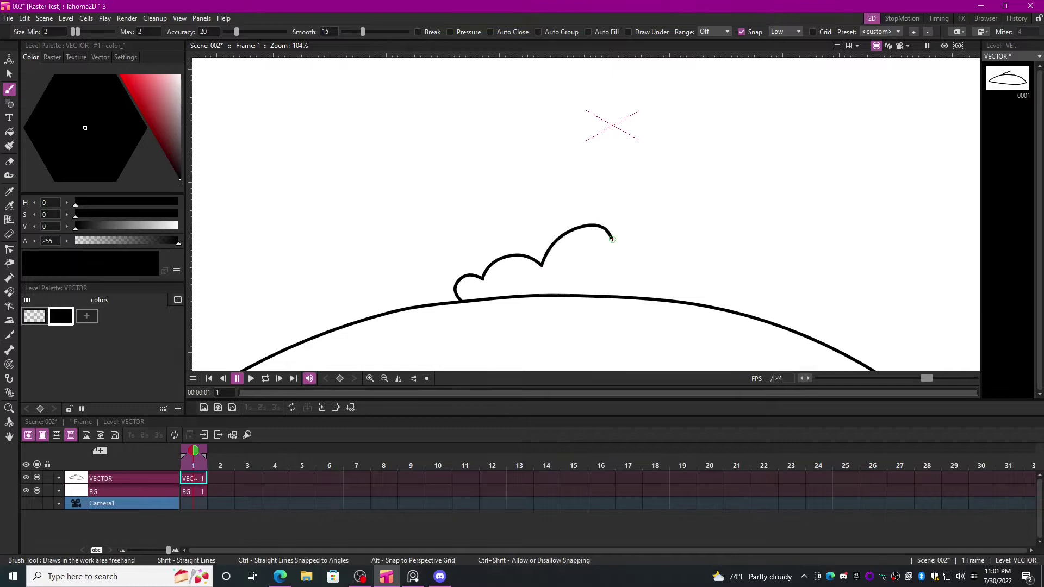
pyautogui.moveTo(684, 233); pyautogui.dragTo(686, 246)
pyautogui.moveTo(701, 258); pyautogui.dragTo(554, 200)
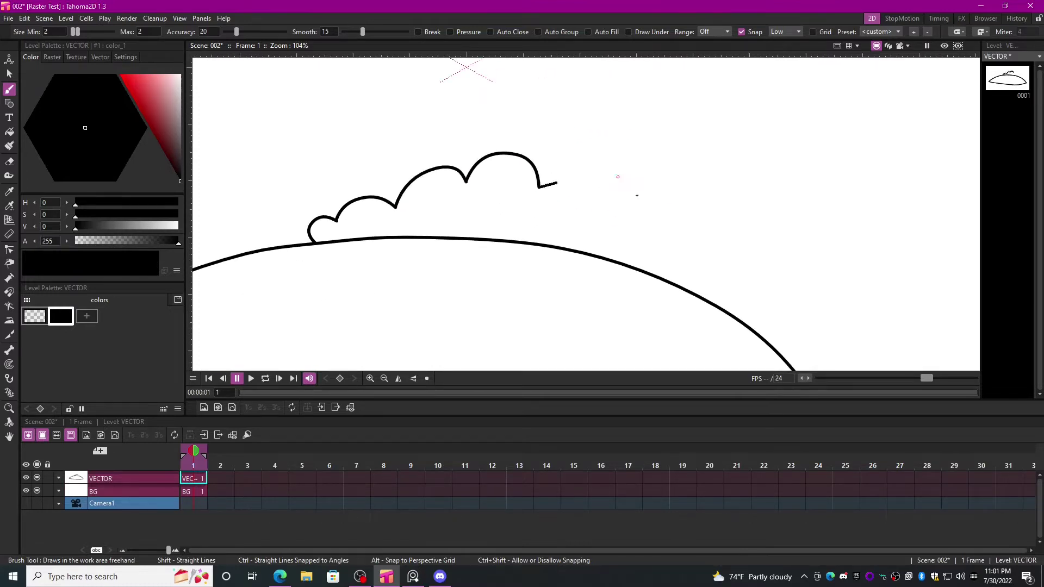
pyautogui.moveTo(636, 195); pyautogui.dragTo(639, 214)
pyautogui.moveTo(640, 216); pyautogui.dragTo(683, 247)
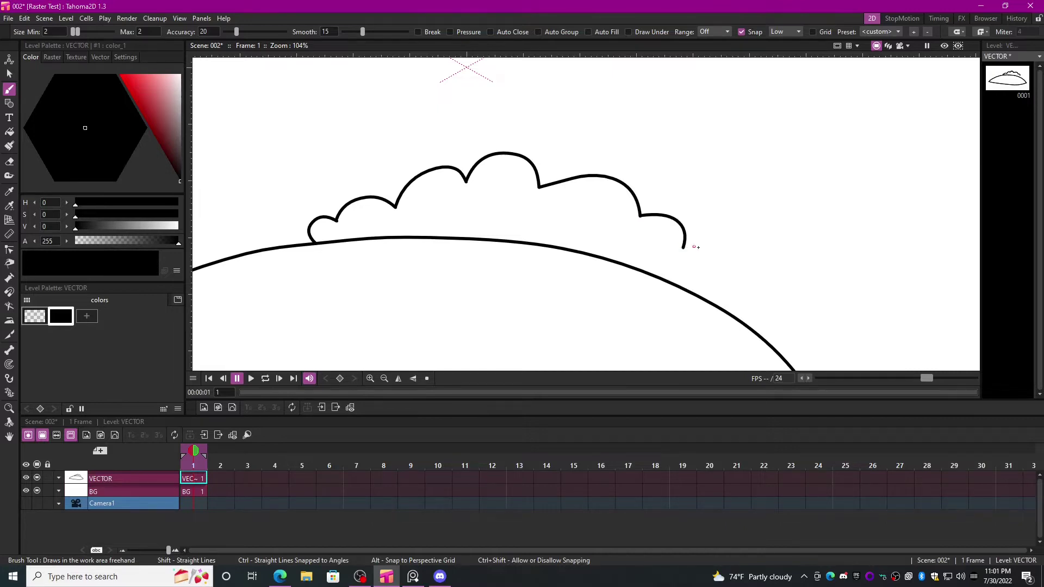
pyautogui.moveTo(708, 297); pyautogui.dragTo(707, 300)
# Draw a smaller scalloped bush outline along the hill's left slope, joining both ends to the hill line.
pyautogui.moveTo(350, 261); pyautogui.dragTo(664, 262)
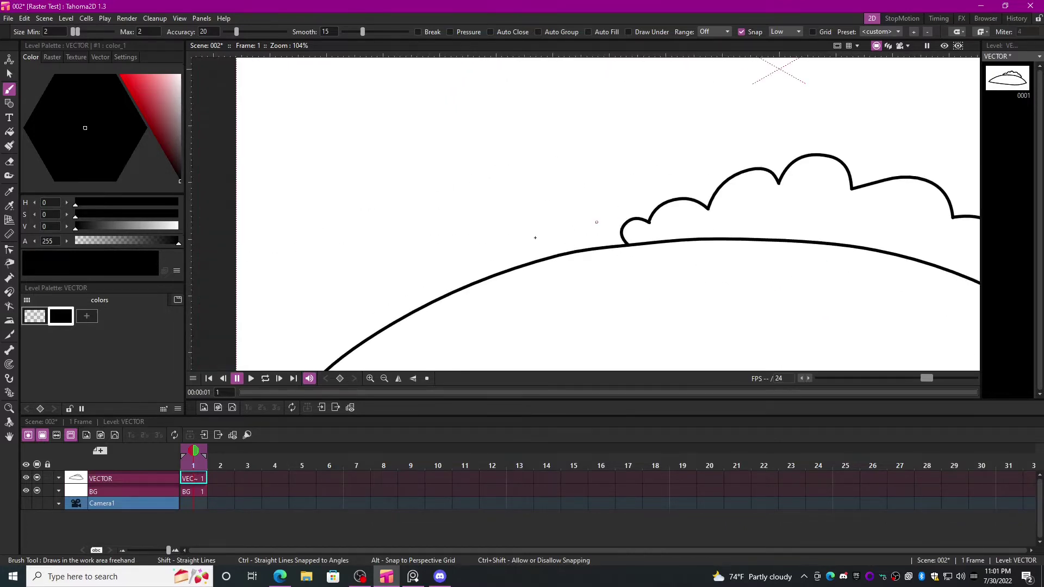
pyautogui.moveTo(554, 255)
pyautogui.mouseDown()
pyautogui.moveTo(499, 250)
pyautogui.moveTo(427, 266)
pyautogui.moveTo(387, 305)
pyautogui.mouseUp()
pyautogui.scroll(1, 409, 291)
pyautogui.moveTo(409, 292); pyautogui.dragTo(508, 220)
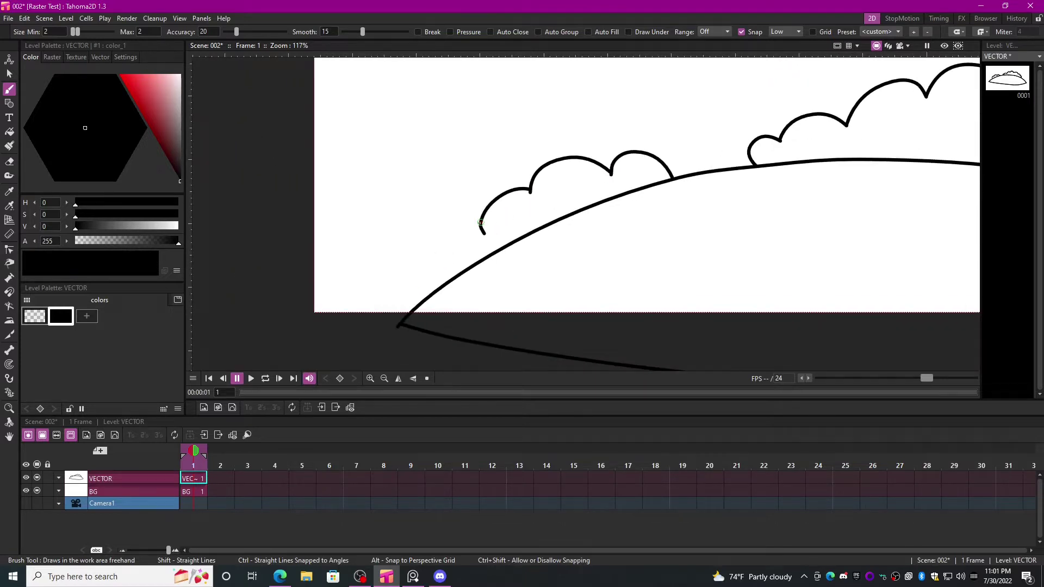
pyautogui.moveTo(431, 281); pyautogui.dragTo(429, 284)
pyautogui.scroll(-4, 489, 258)
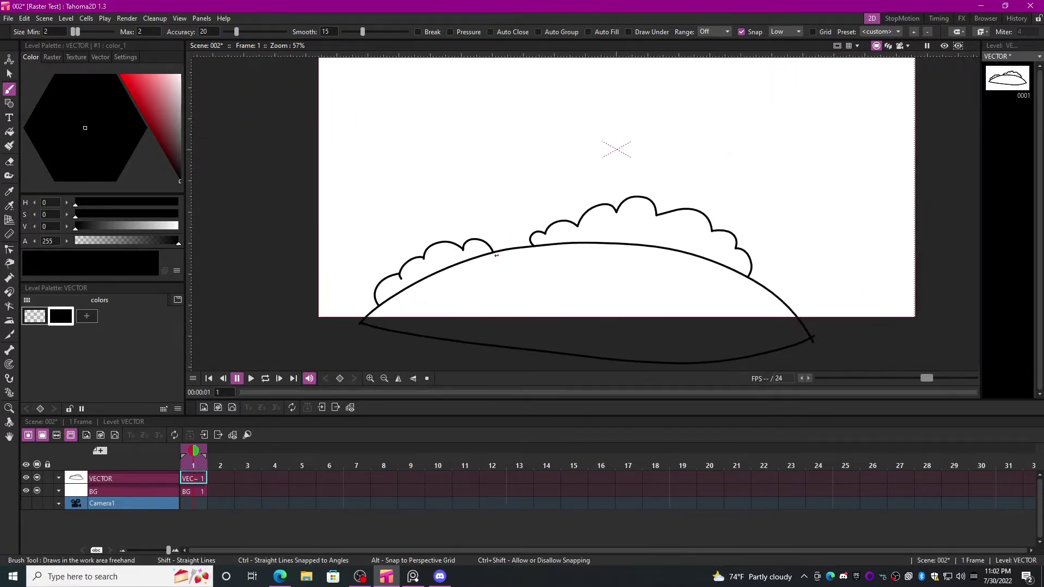
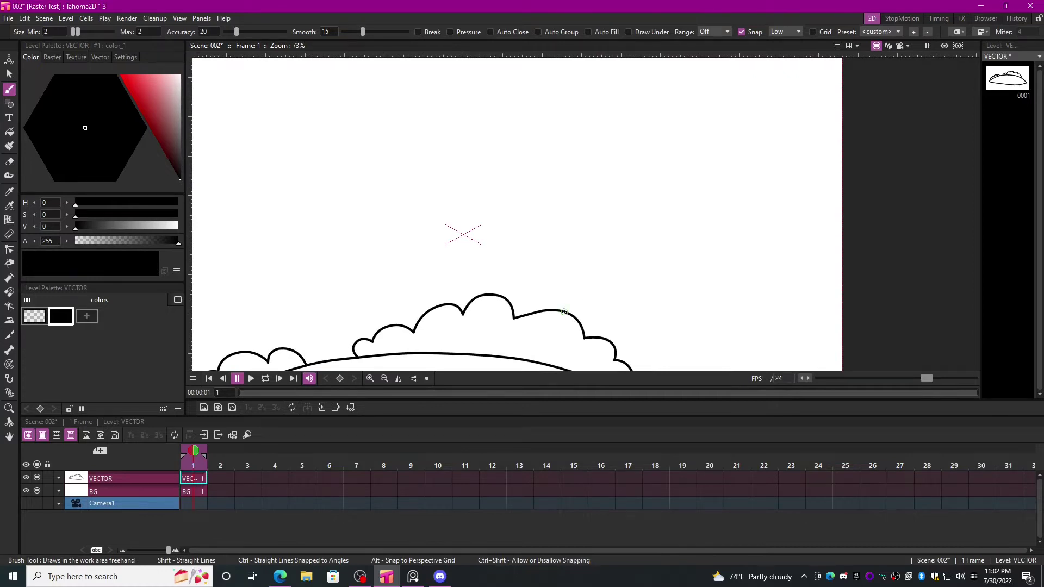
pyautogui.moveTo(600, 202); pyautogui.dragTo(665, 125)
pyautogui.hotkey('ctrl', 'z')
pyautogui.moveTo(555, 309); pyautogui.dragTo(631, 87)
pyautogui.hotkey('ctrl', 'z')
# Draw a leaning tree trunk rising from the large bush's right part, topped by a scalloped leaf canopy.
pyautogui.moveTo(555, 309); pyautogui.dragTo(600, 134)
pyautogui.moveTo(602, 219); pyautogui.dragTo(582, 327)
pyautogui.moveTo(629, 163)
pyautogui.mouseDown()
pyautogui.moveTo(596, 227)
pyautogui.moveTo(579, 189)
pyautogui.moveTo(568, 254)
pyautogui.moveTo(521, 250)
pyautogui.moveTo(506, 186)
pyautogui.moveTo(555, 160)
pyautogui.moveTo(601, 169)
pyautogui.moveTo(635, 203)
pyautogui.moveTo(591, 256)
pyautogui.moveTo(554, 254)
pyautogui.mouseUp()
# Draw a scalloped foliage edge across the top of the trunk, joining its two side lines.
pyautogui.scroll(4, 541, 278)
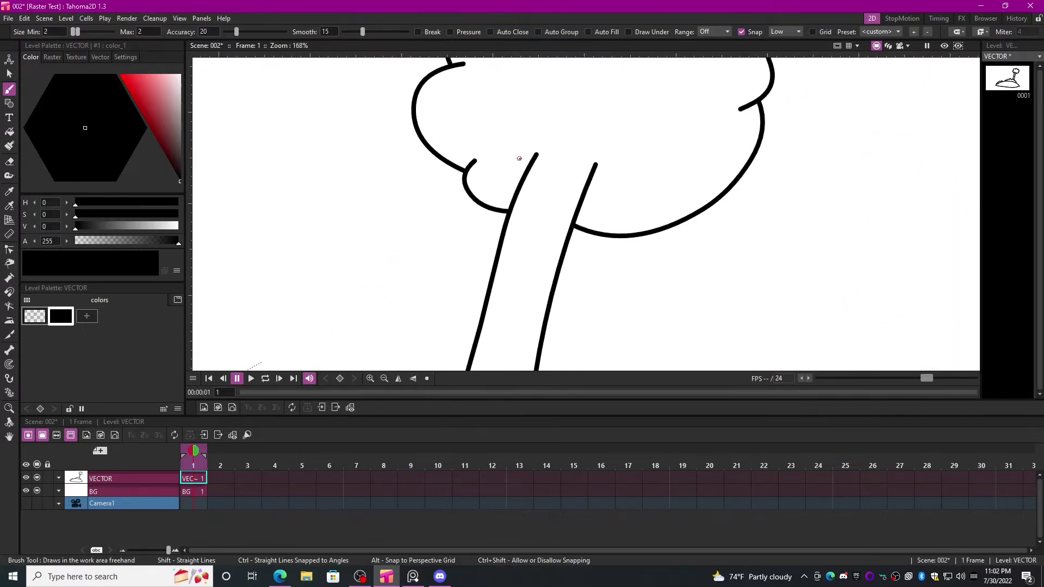
pyautogui.moveTo(547, 160); pyautogui.dragTo(582, 161)
pyautogui.scroll(-4, 593, 169)
# Trim the left trunk line's tip above the foliage edge with the Segment eraser, and undo erasing the foliage overhang.
pyautogui.scroll(7, 583, 158)
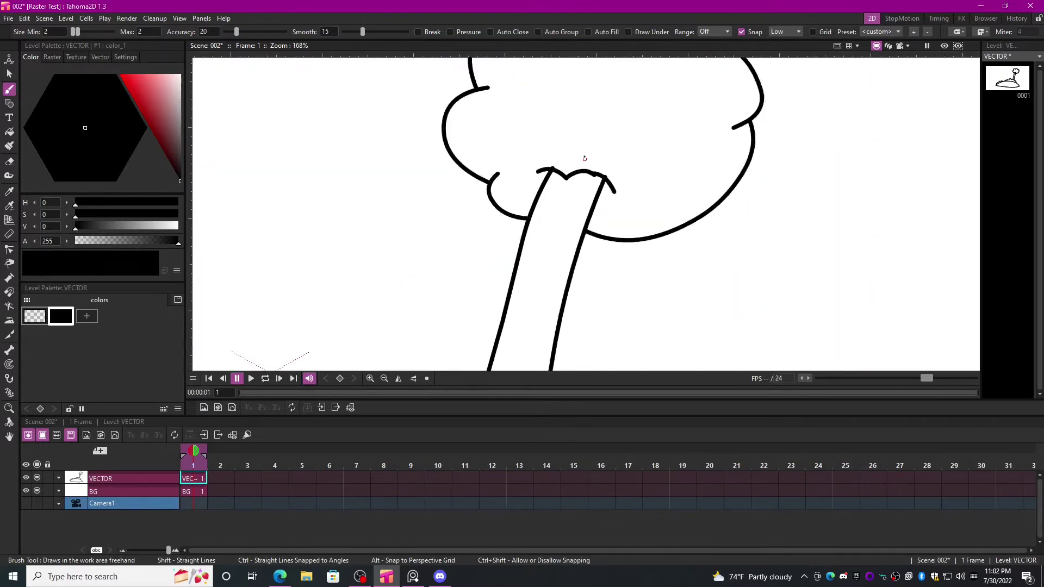
pyautogui.press('a')
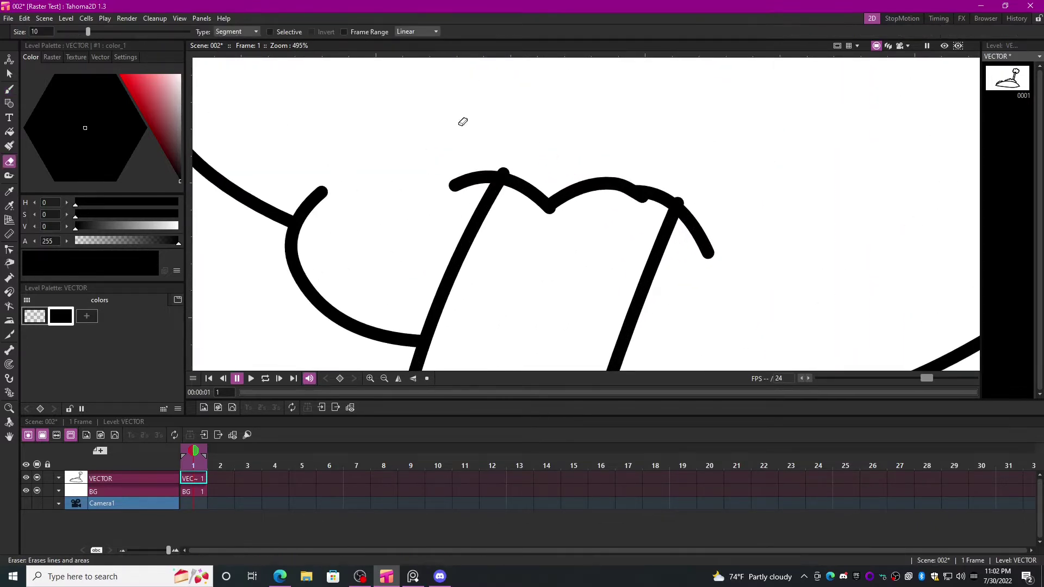
pyautogui.click(239, 31)
pyautogui.click(237, 75)
pyautogui.scroll(2, 572, 154)
pyautogui.moveTo(473, 161); pyautogui.dragTo(422, 229)
pyautogui.hotkey('ctrl', 'z')
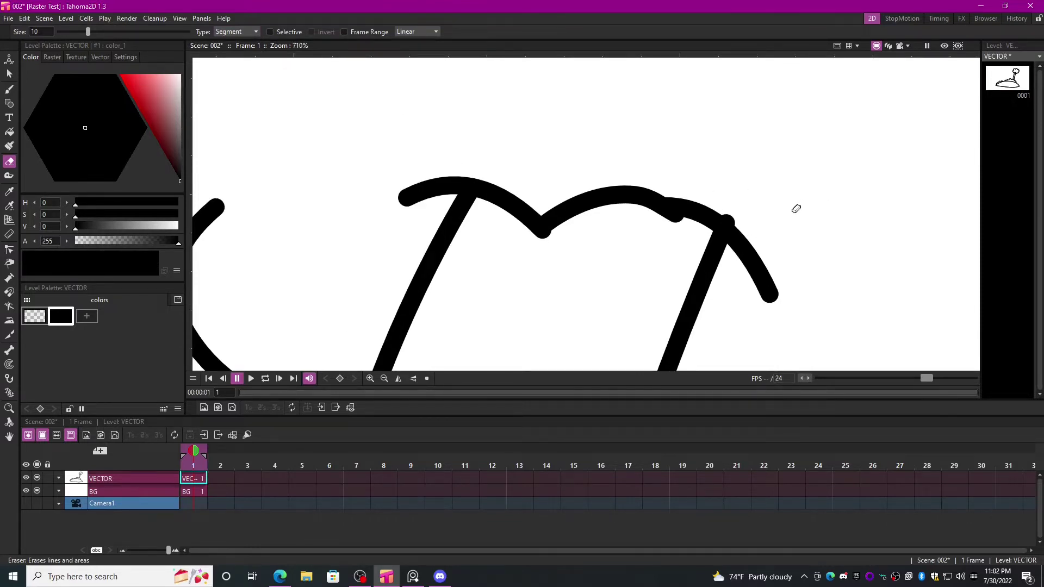
pyautogui.scroll(-10, 765, 214)
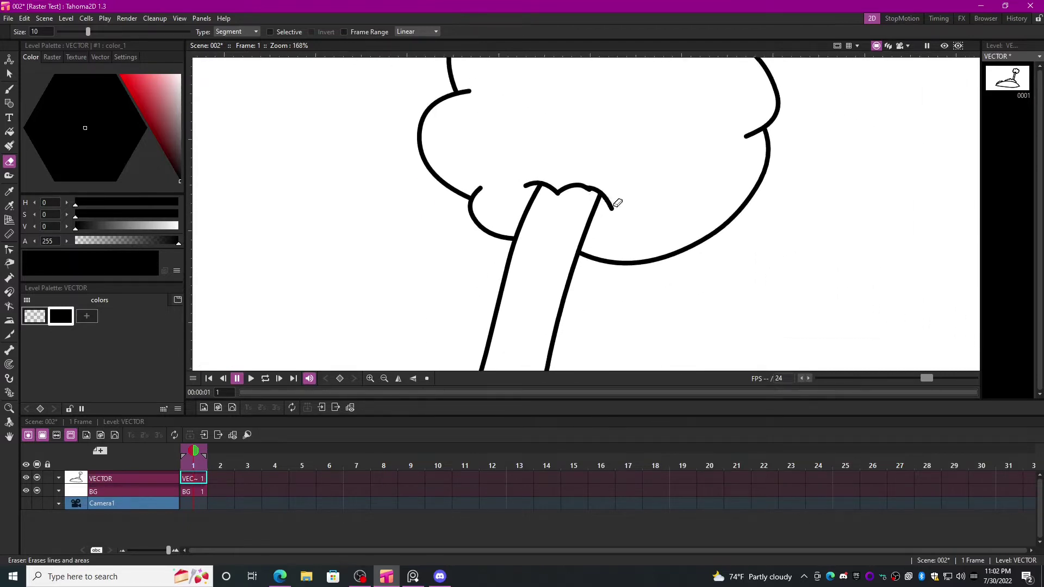
pyautogui.scroll(5, 531, 156)
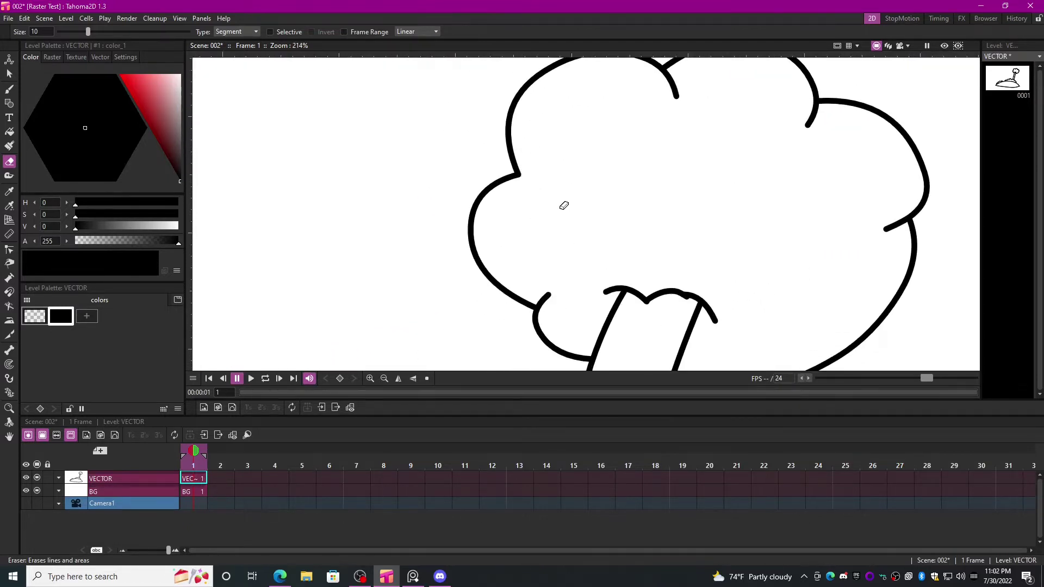
pyautogui.scroll(-5, 545, 197)
pyautogui.scroll(4, 606, 239)
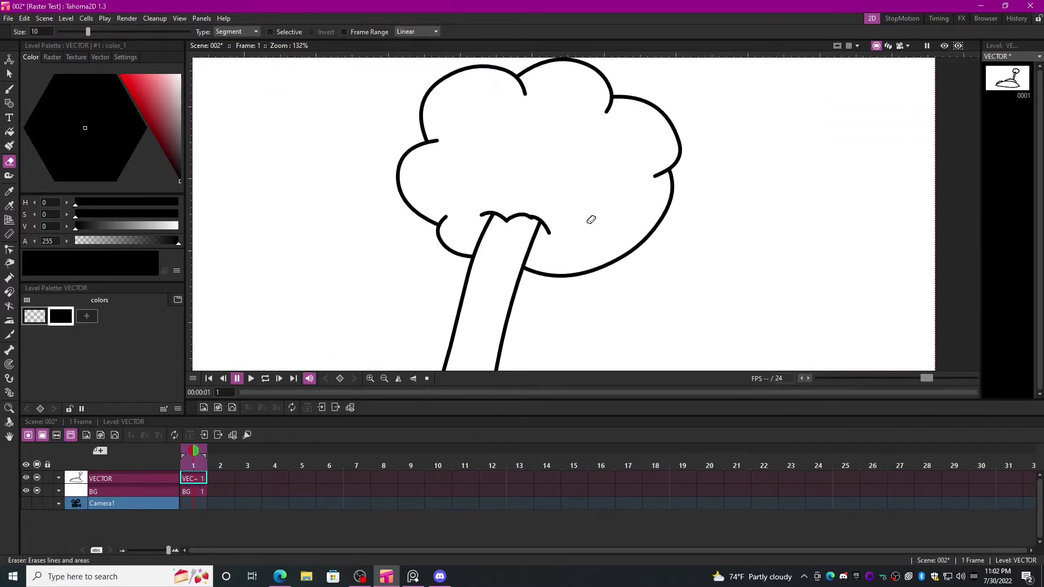
# Draw foliage details inside the tree canopy: a curved line at the left and two double-bump marks at the right.
pyautogui.press('b')
pyautogui.scroll(2, 494, 186)
pyautogui.moveTo(448, 154)
pyautogui.mouseDown()
pyautogui.moveTo(479, 150)
pyautogui.moveTo(509, 172)
pyautogui.mouseUp()
pyautogui.moveTo(659, 129)
pyautogui.mouseDown()
pyautogui.moveTo(616, 149)
pyautogui.moveTo(593, 144)
pyautogui.mouseUp()
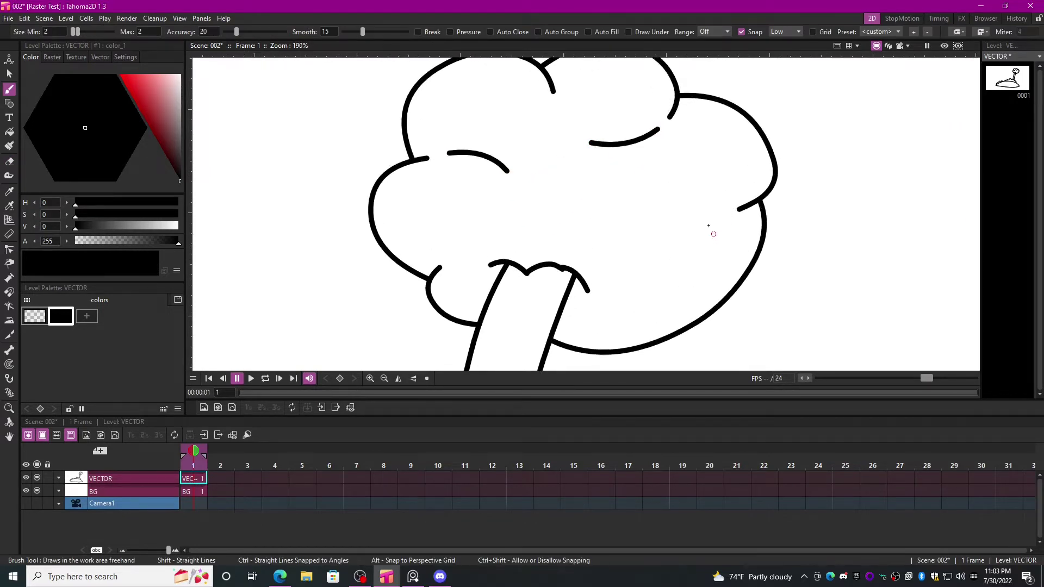
pyautogui.moveTo(661, 290); pyautogui.dragTo(695, 283)
pyautogui.hotkey('ctrl', 'z')
pyautogui.hotkey('ctrl', 'z')
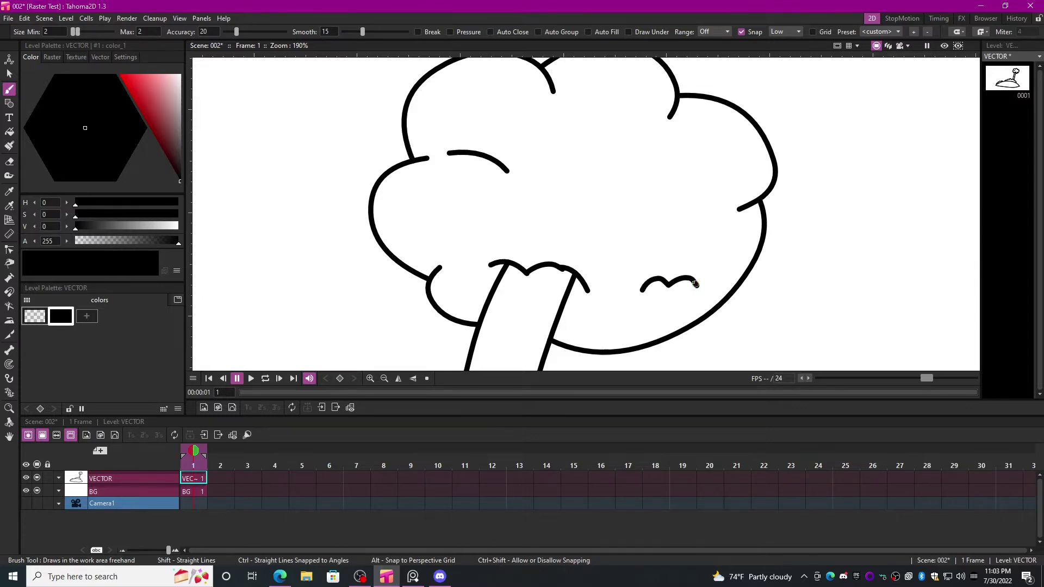
pyautogui.scroll(-10, 644, 187)
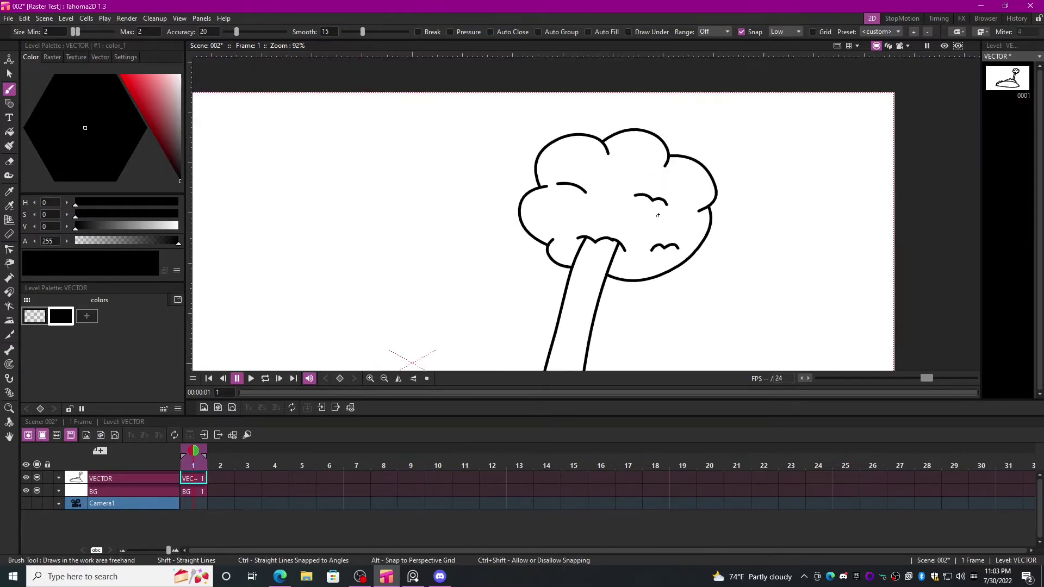
# Draw bark details down the tree trunk: short slanted dashes and two hooked lines.
pyautogui.scroll(6, 582, 229)
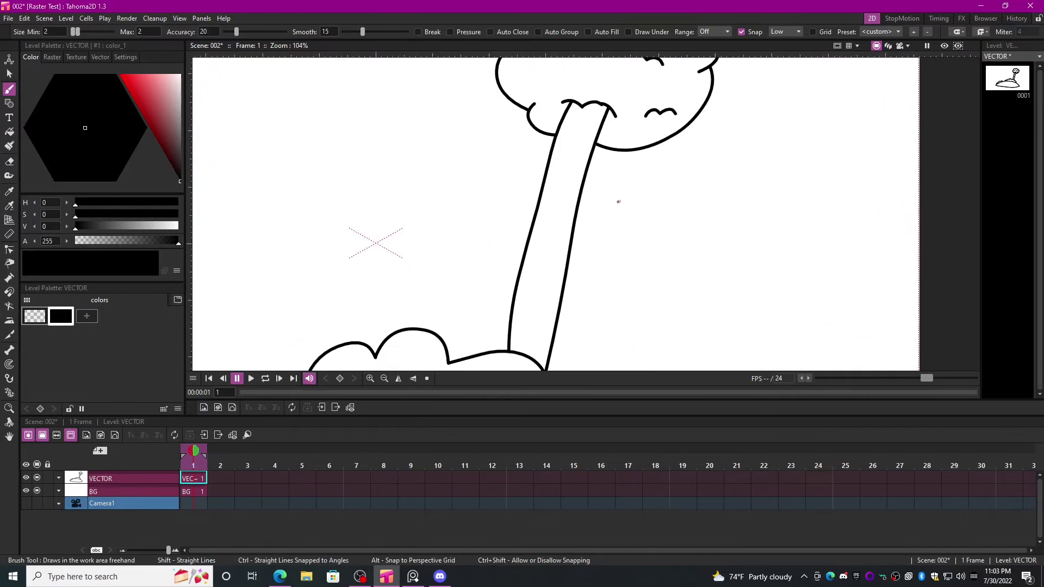
pyautogui.moveTo(563, 158); pyautogui.dragTo(553, 188)
pyautogui.scroll(2, 562, 246)
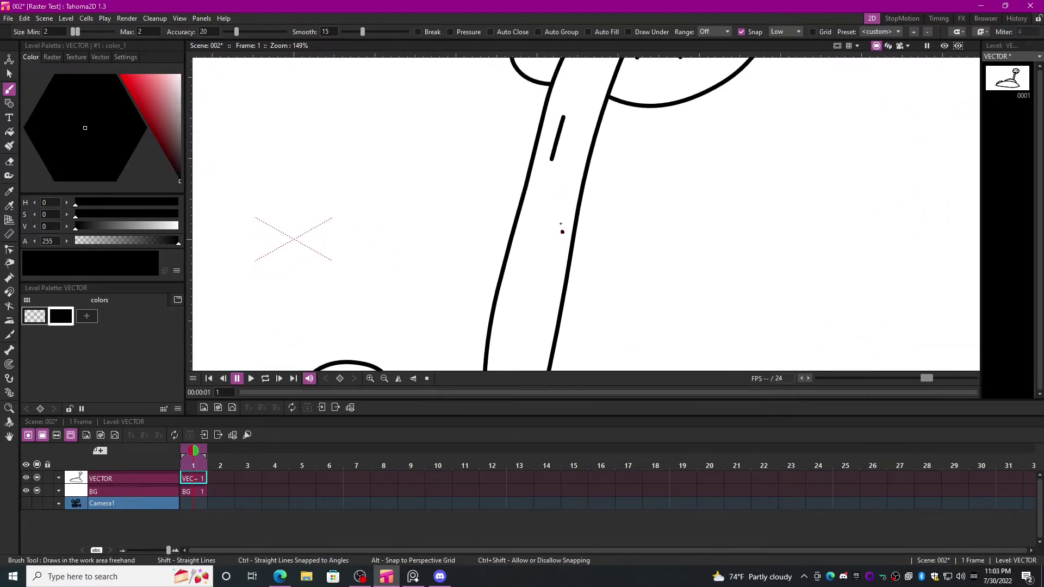
pyautogui.moveTo(563, 232); pyautogui.dragTo(547, 245)
pyautogui.moveTo(566, 279)
pyautogui.mouseDown()
pyautogui.moveTo(584, 198)
pyautogui.moveTo(562, 266)
pyautogui.mouseUp()
pyautogui.moveTo(554, 266)
pyautogui.mouseDown()
pyautogui.moveTo(551, 311)
pyautogui.moveTo(543, 301)
pyautogui.mouseUp()
pyautogui.scroll(-3, 553, 282)
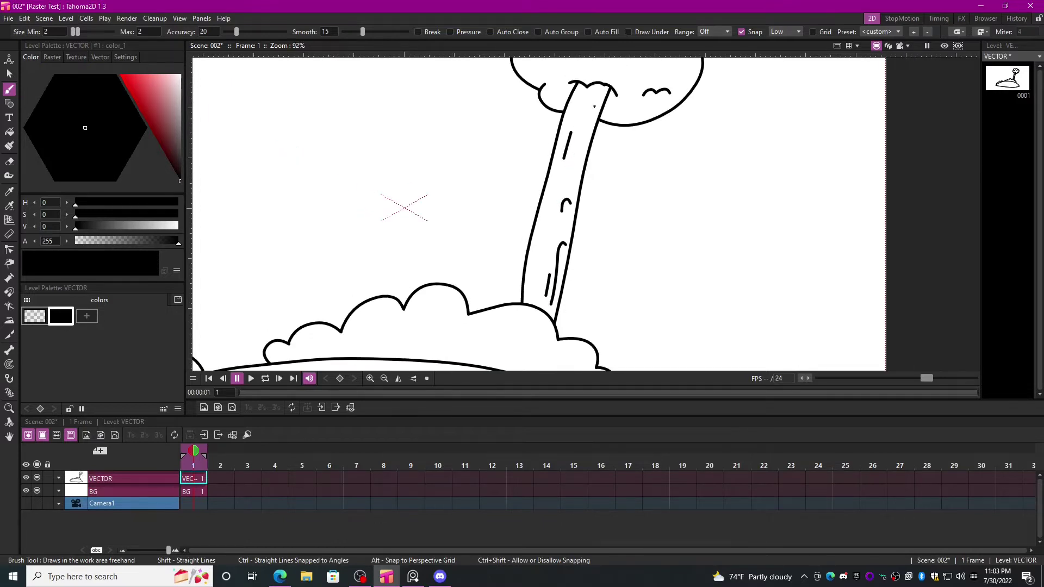
pyautogui.scroll(-4, 588, 140)
pyautogui.scroll(1, 591, 239)
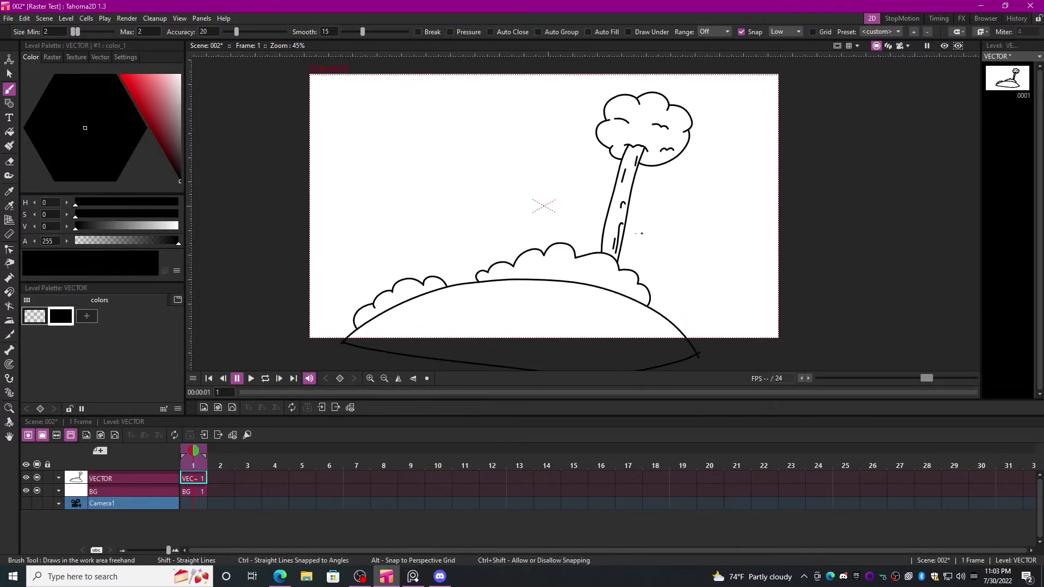
# Draw a smaller tree right of the main trunk: two leaning trunk lines and a scalloped canopy tucked under the first canopy.
pyautogui.scroll(4, 591, 248)
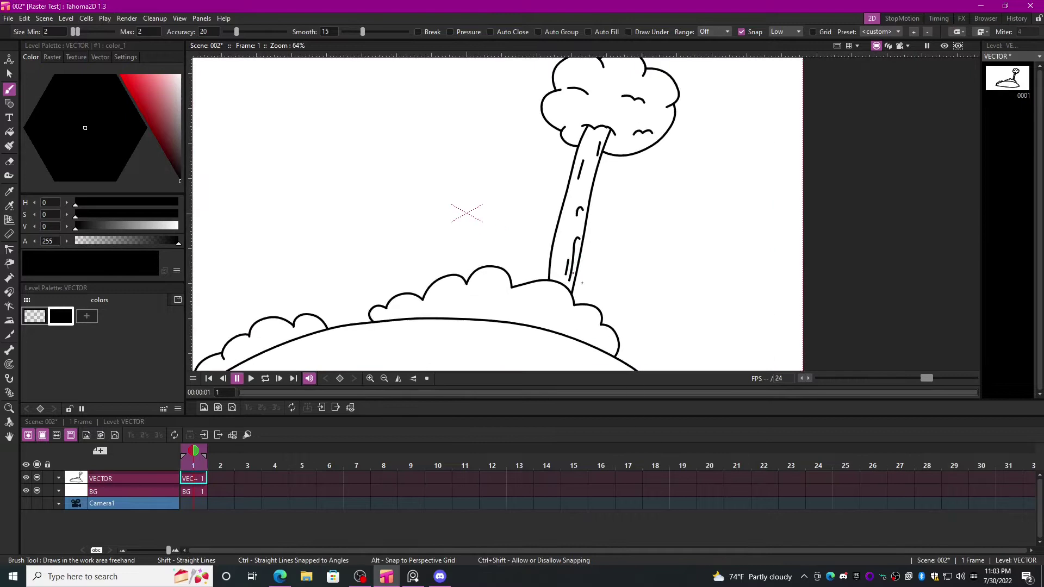
pyautogui.moveTo(526, 314); pyautogui.dragTo(570, 173)
pyautogui.moveTo(545, 323); pyautogui.dragTo(596, 176)
pyautogui.scroll(1, 523, 239)
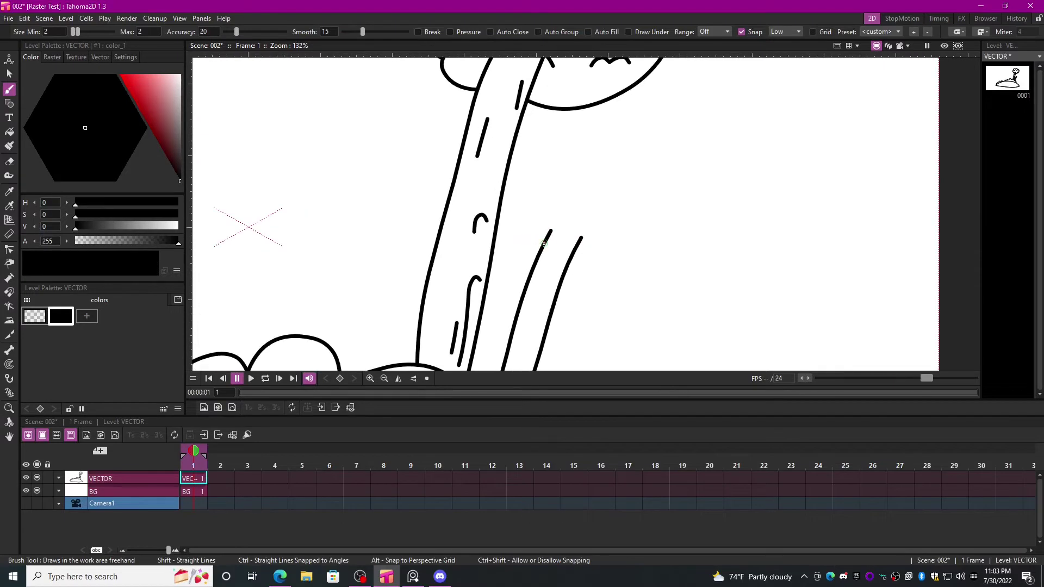
pyautogui.moveTo(530, 205); pyautogui.dragTo(533, 206)
pyautogui.moveTo(506, 172); pyautogui.dragTo(530, 207)
pyautogui.moveTo(632, 87)
pyautogui.mouseDown()
pyautogui.moveTo(665, 168)
pyautogui.moveTo(667, 234)
pyautogui.moveTo(649, 242)
pyautogui.moveTo(644, 262)
pyautogui.moveTo(573, 260)
pyautogui.mouseUp()
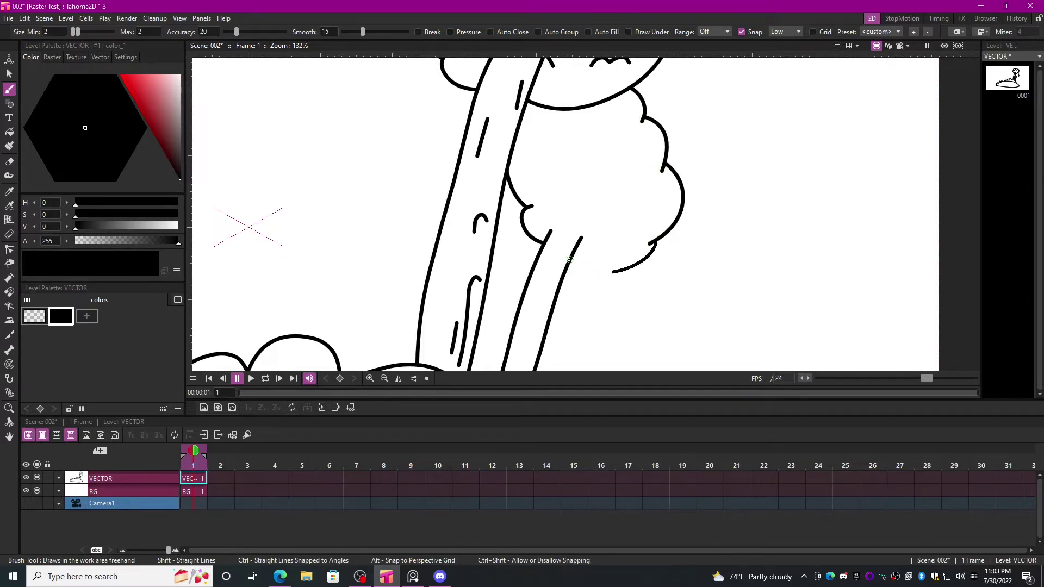
# Fill the smaller tree's canopy and trunk with solid black using the Fill tool.
pyautogui.scroll(-2, 608, 241)
pyautogui.press('f')
pyautogui.click(606, 204)
pyautogui.scroll(-2, 609, 201)
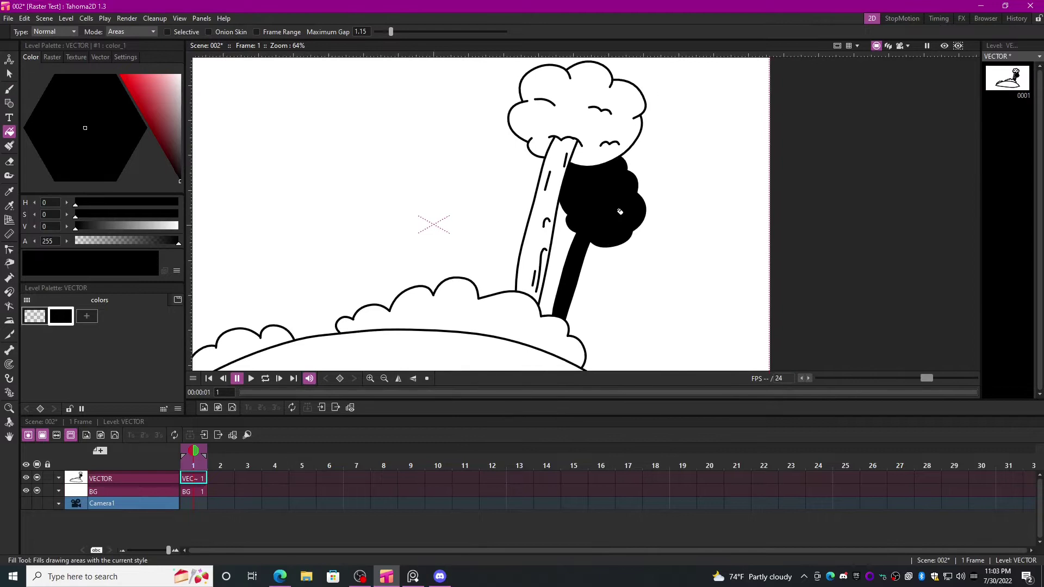
pyautogui.scroll(3, 600, 229)
pyautogui.hotkey('ctrl', 'z')
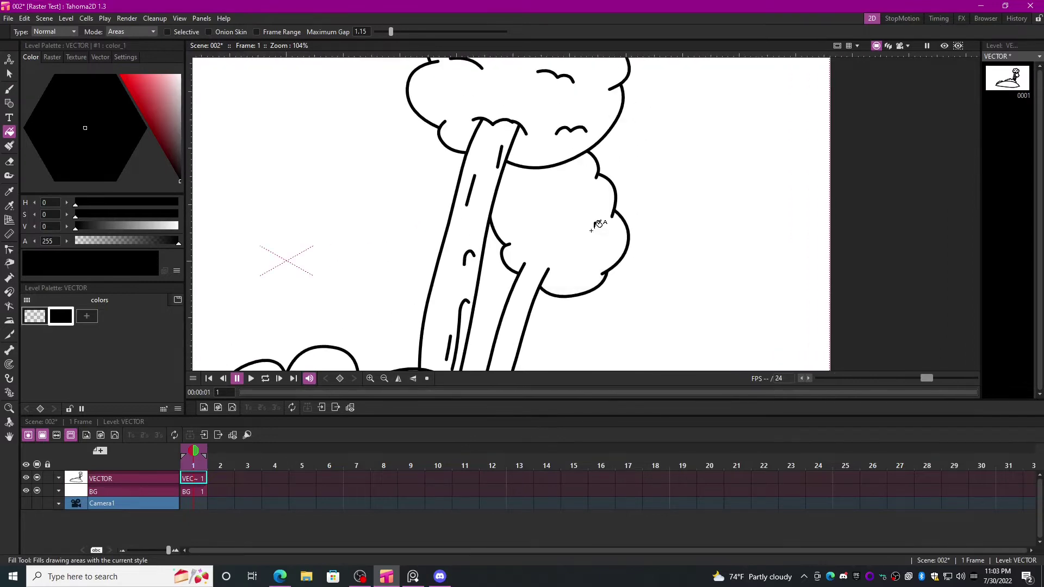
pyautogui.click(546, 179)
pyautogui.scroll(-2, 576, 207)
pyautogui.scroll(4, 575, 221)
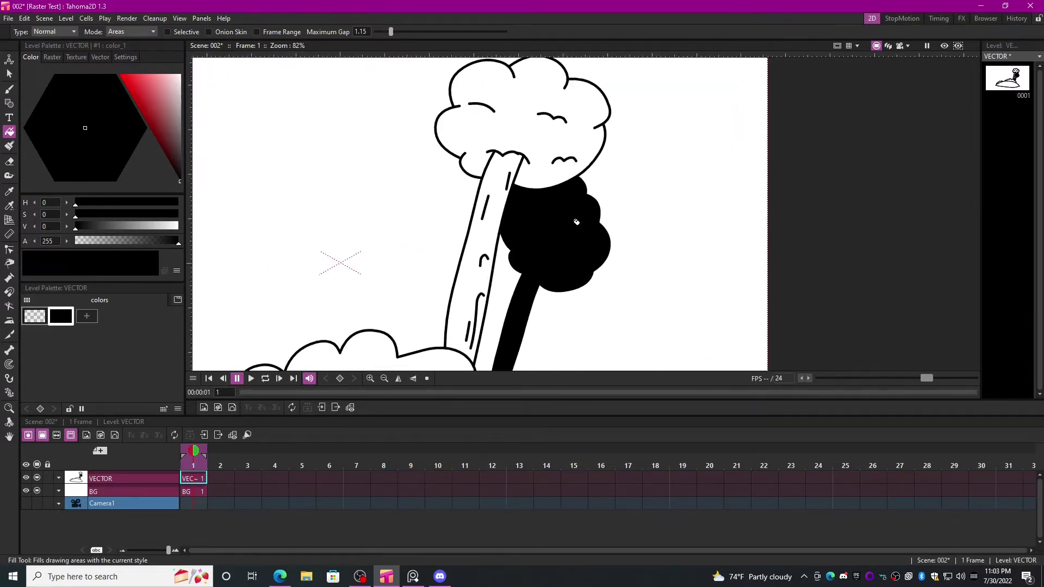
# Add a medium blue palette style (H 215, S 54, V 65) and fill the main tree trunk with it.
pyautogui.click(86, 317)
pyautogui.click(152, 100)
pyautogui.click(158, 112)
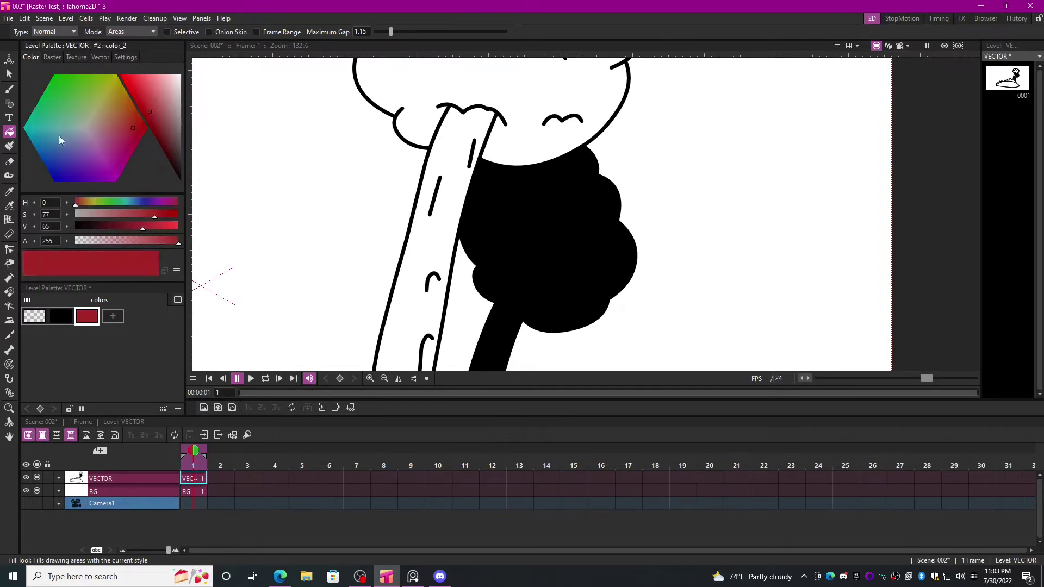
pyautogui.click(60, 144)
pyautogui.click(468, 141)
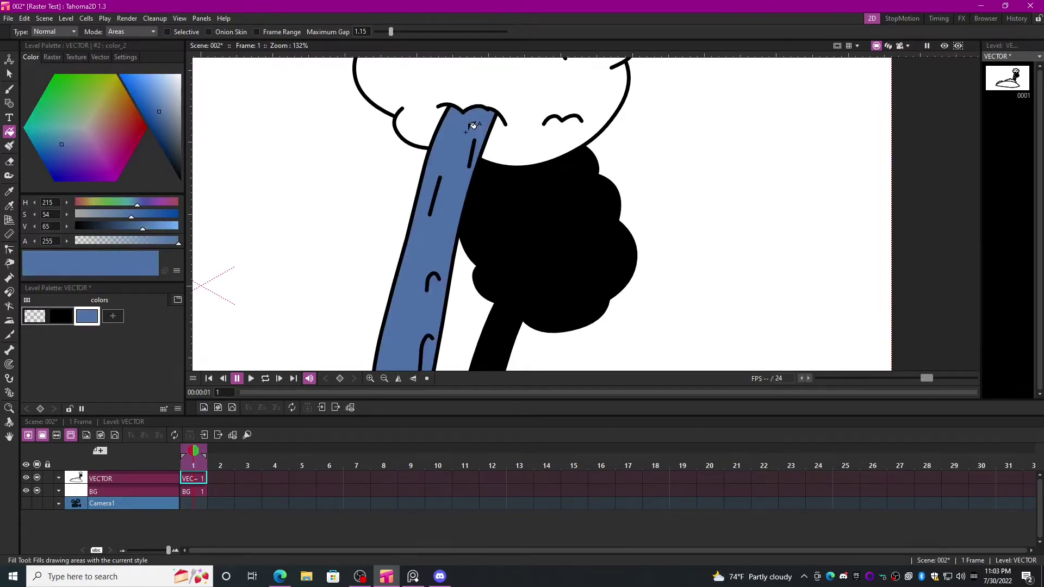
pyautogui.moveTo(468, 137); pyautogui.dragTo(435, 269)
# Add a light blue palette style, fill the main tree's canopy with it, and lighten the style to H 215, S 34, V 100.
pyautogui.click(119, 317)
pyautogui.click(158, 88)
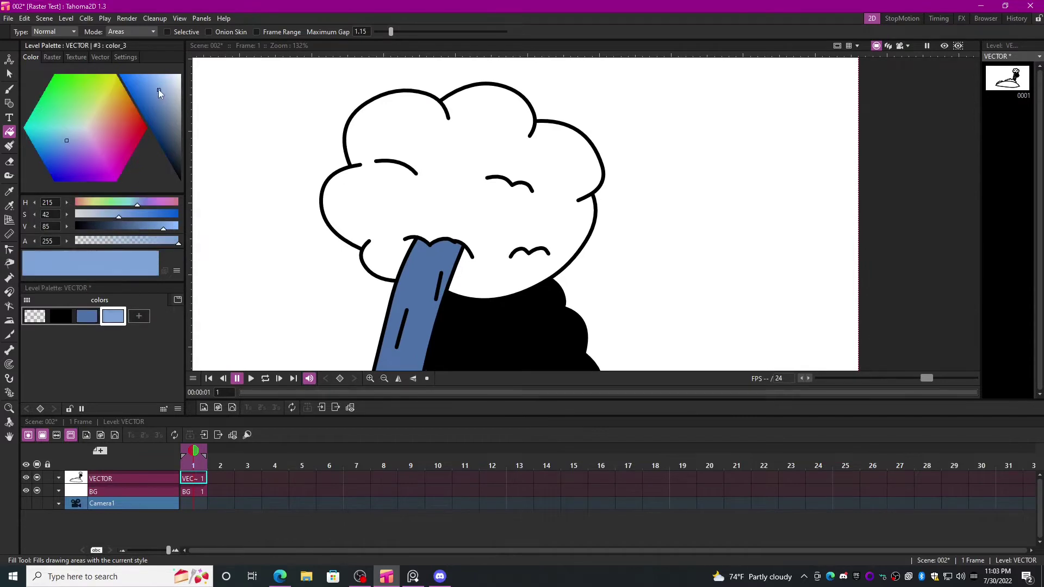
pyautogui.click(450, 129)
pyautogui.scroll(-2, 459, 206)
pyautogui.scroll(1, 467, 196)
pyautogui.click(160, 74)
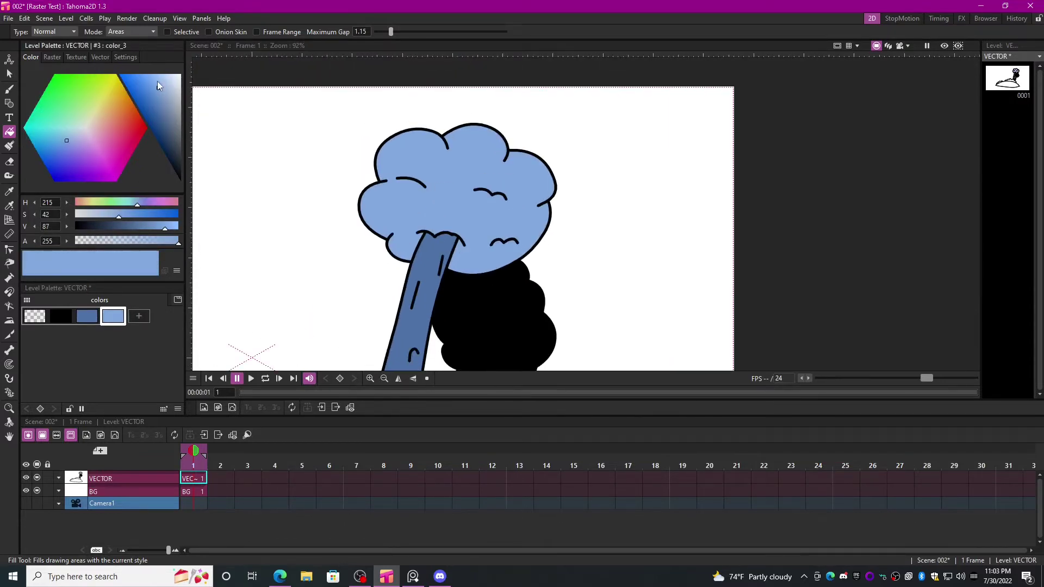
# Fill the large bush and the small left bush with the light blue style.
pyautogui.scroll(-3, 508, 238)
pyautogui.scroll(3, 478, 284)
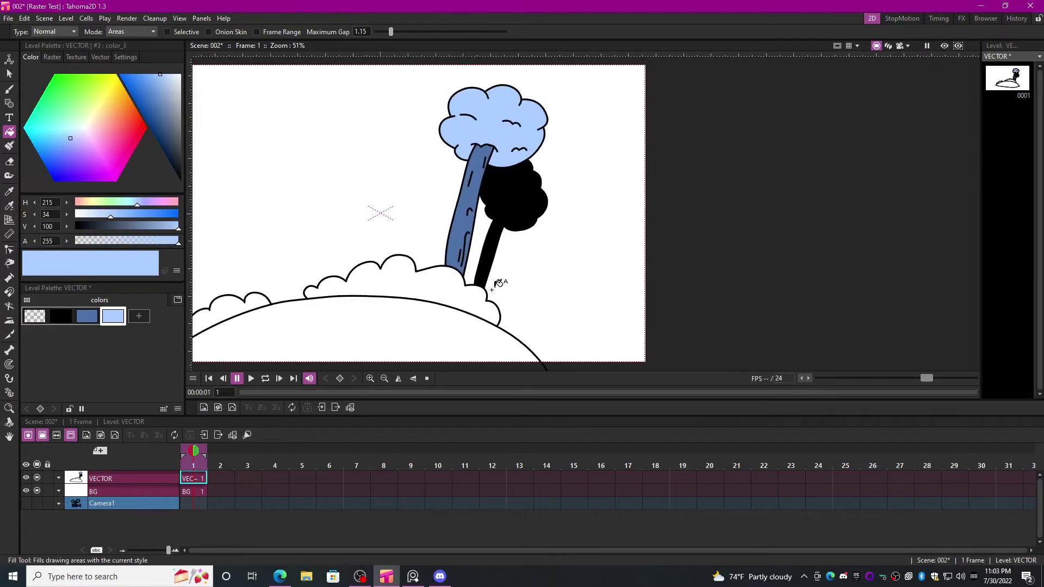
pyautogui.click(477, 292)
pyautogui.scroll(1, 539, 271)
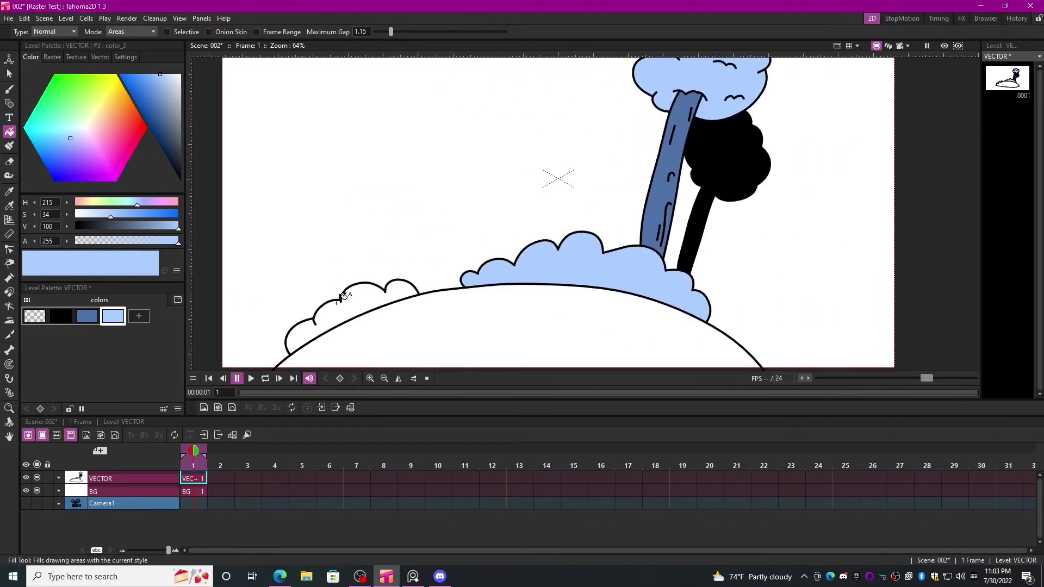
# Fill the hill with the medium blue style and switch the viewer to camera view.
pyautogui.click(97, 320)
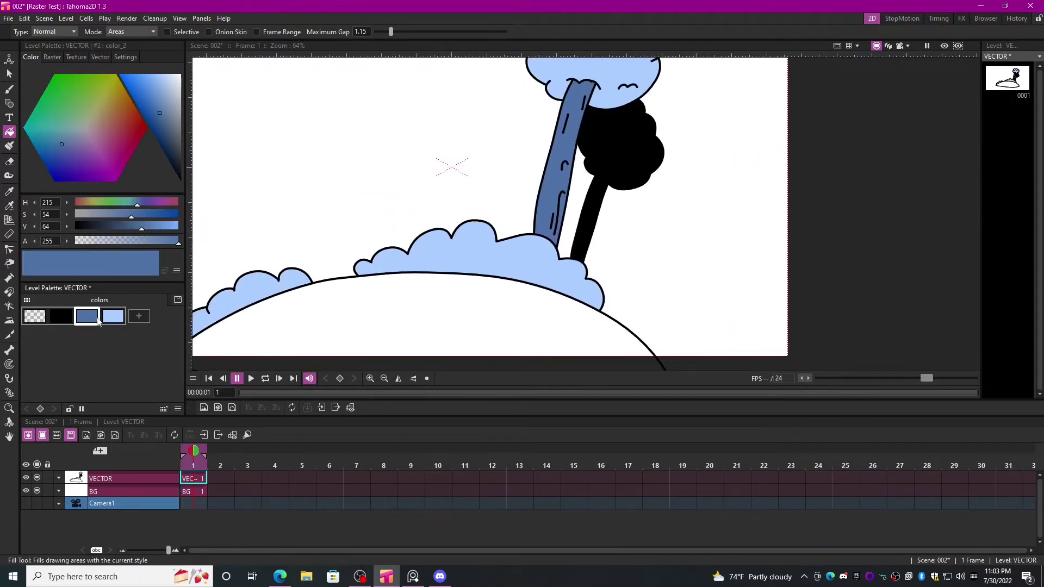
pyautogui.click(468, 294)
pyautogui.scroll(-2, 474, 296)
pyautogui.click(900, 46)
pyautogui.scroll(2, 617, 214)
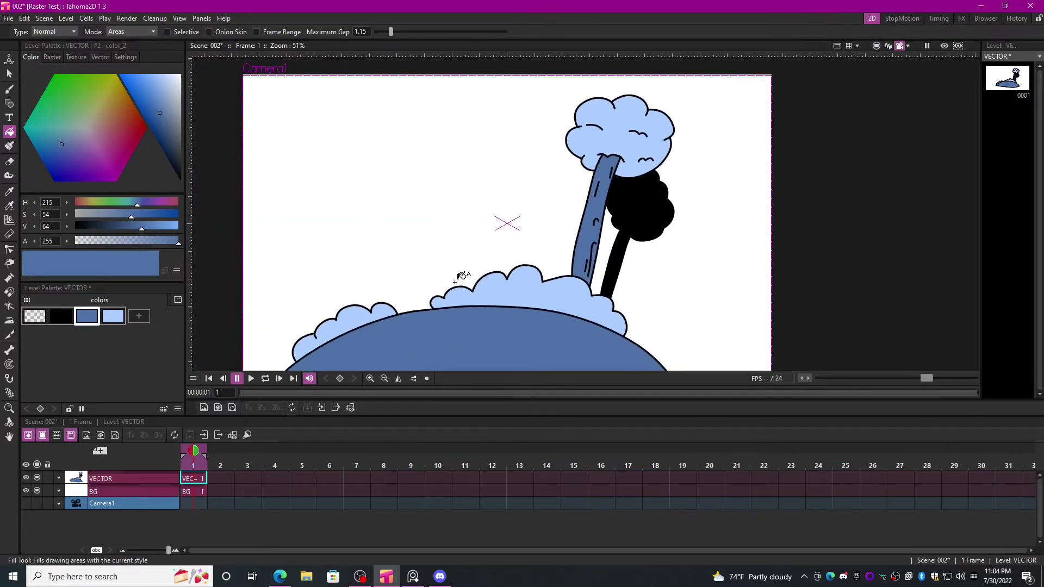
# Draw short black detail lines inside the large bush with the Brush: below its central lobe, at its right end and in its left part.
pyautogui.scroll(2, 496, 267)
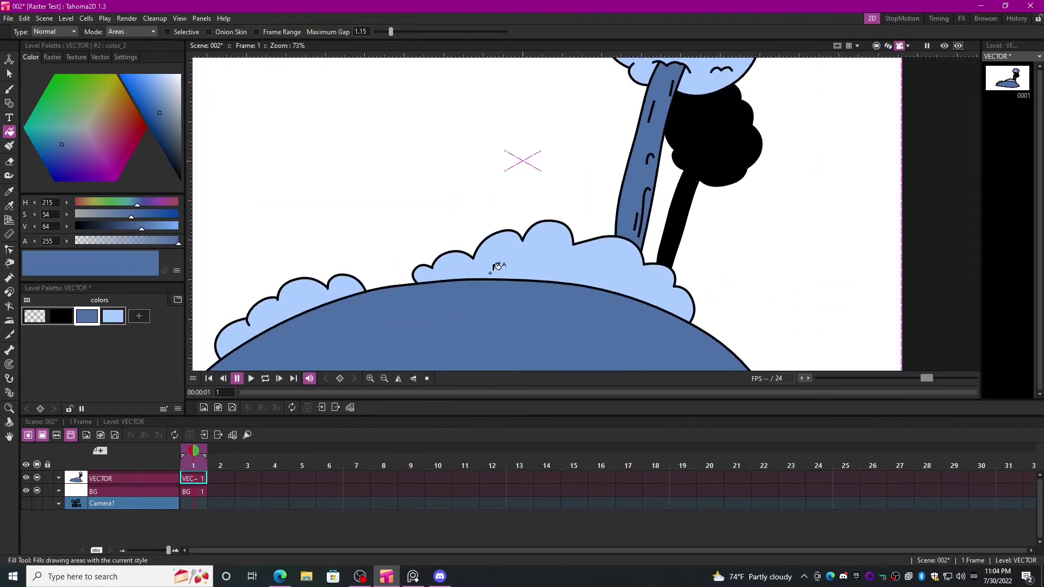
pyautogui.click(61, 316)
pyautogui.press('b')
pyautogui.scroll(6, 552, 265)
pyautogui.moveTo(455, 196); pyautogui.dragTo(488, 240)
pyautogui.moveTo(605, 260); pyautogui.dragTo(519, 251)
pyautogui.hotkey('ctrl', 'z')
pyautogui.moveTo(508, 204)
pyautogui.mouseDown()
pyautogui.moveTo(428, 230)
pyautogui.moveTo(466, 257)
pyautogui.mouseUp()
pyautogui.hscroll(5, 543, 255)
pyautogui.scroll(-1, 544, 256)
pyautogui.hscroll(-12, 538, 288)
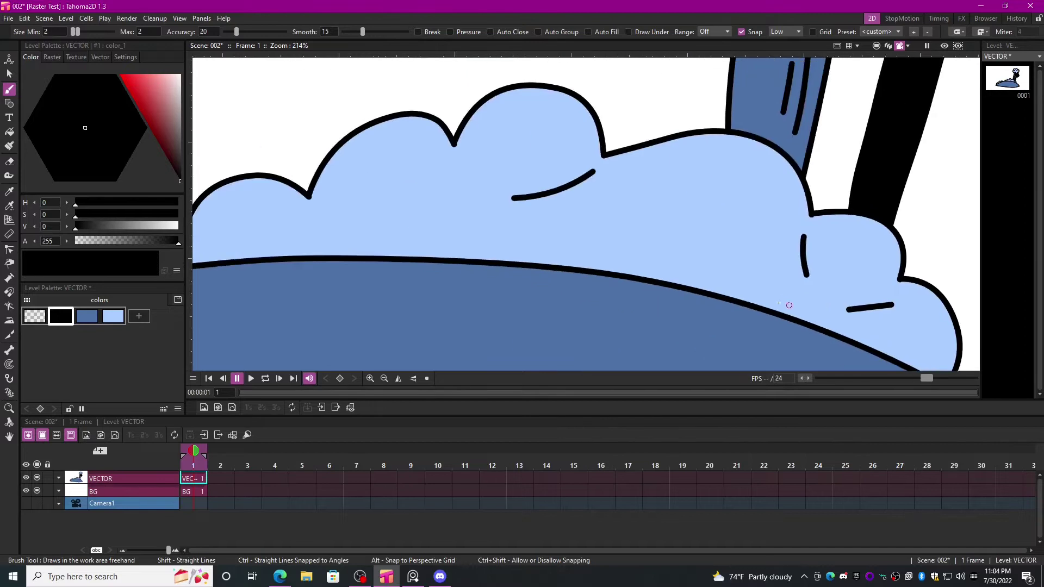
pyautogui.moveTo(603, 211); pyautogui.dragTo(627, 226)
# Draw three short curved strokes crossing the top outline of the large bush.
pyautogui.moveTo(588, 180); pyautogui.dragTo(566, 143)
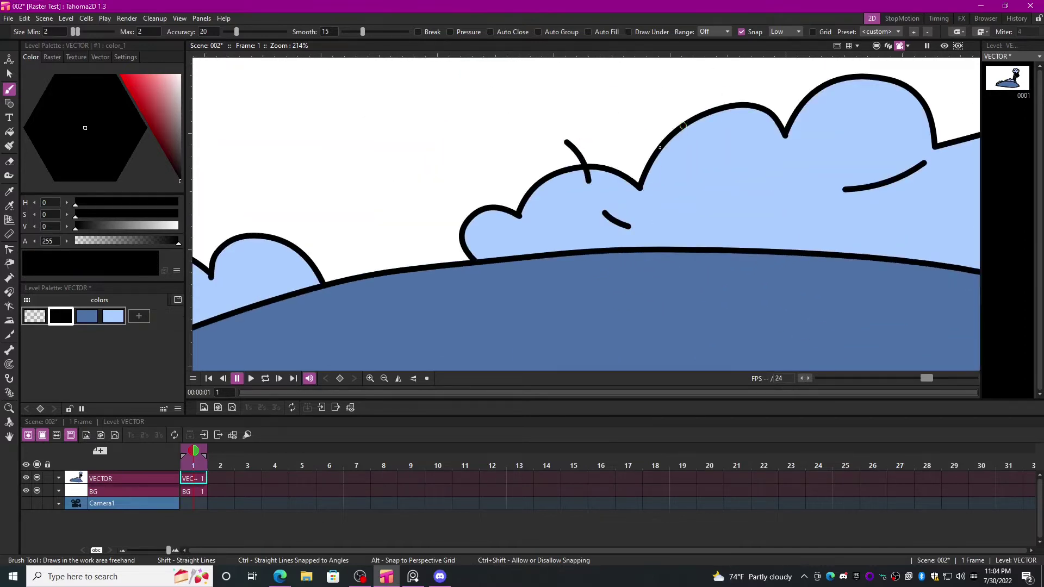
pyautogui.moveTo(796, 112); pyautogui.dragTo(482, 230)
pyautogui.moveTo(571, 220); pyautogui.dragTo(601, 191)
pyautogui.moveTo(704, 260); pyautogui.dragTo(681, 203)
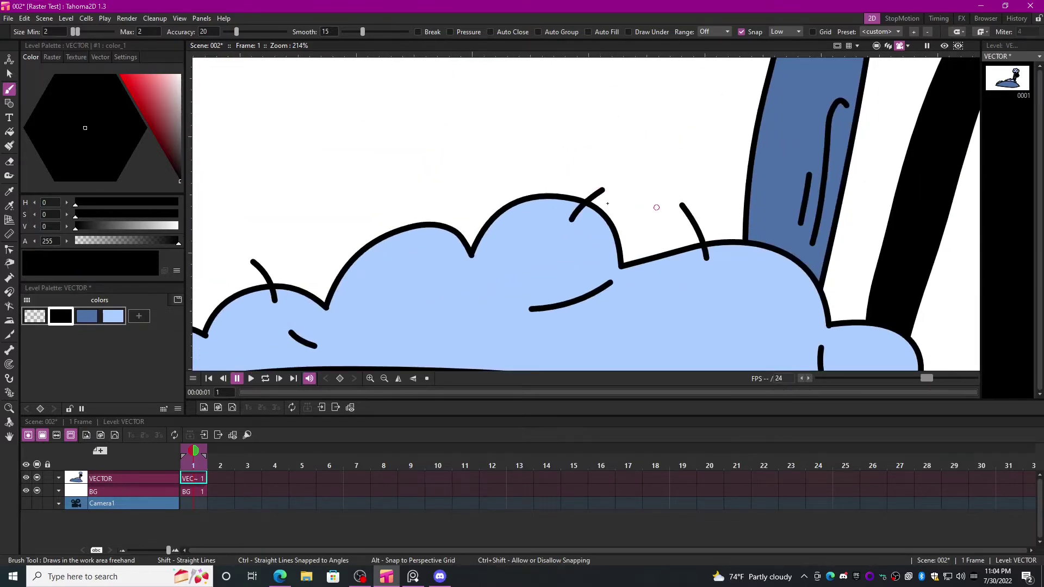
# Draw a scalloped bush outline rising behind the left part of the large bush.
pyautogui.scroll(2, 696, 234)
pyautogui.moveTo(597, 218)
pyautogui.mouseDown()
pyautogui.moveTo(530, 185)
pyautogui.moveTo(491, 225)
pyautogui.mouseUp()
pyautogui.moveTo(492, 216); pyautogui.dragTo(446, 238)
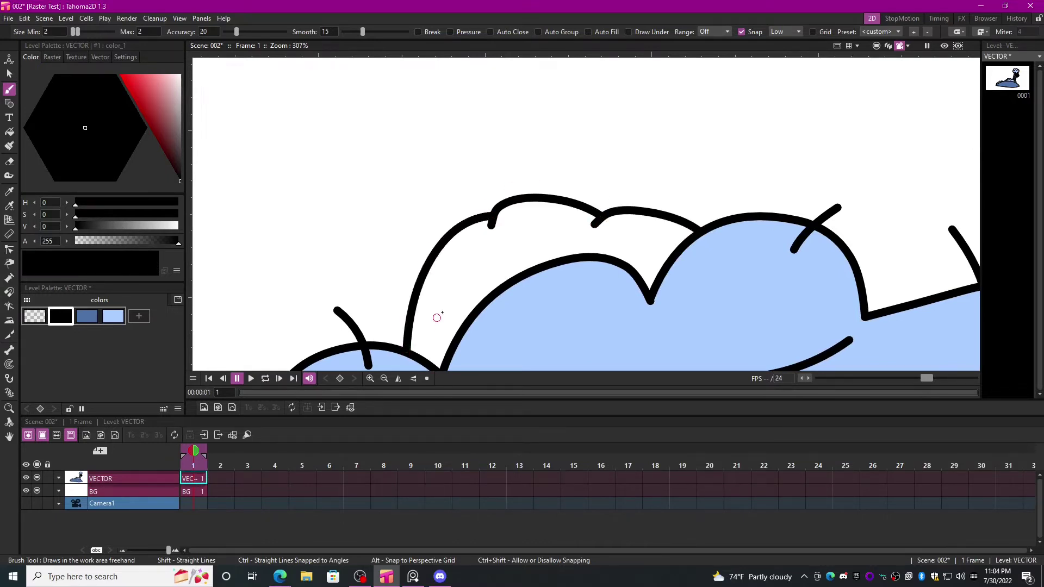
# Fill the new bush behind the large bush with the medium blue style.
pyautogui.scroll(-5, 433, 310)
pyautogui.scroll(3, 506, 293)
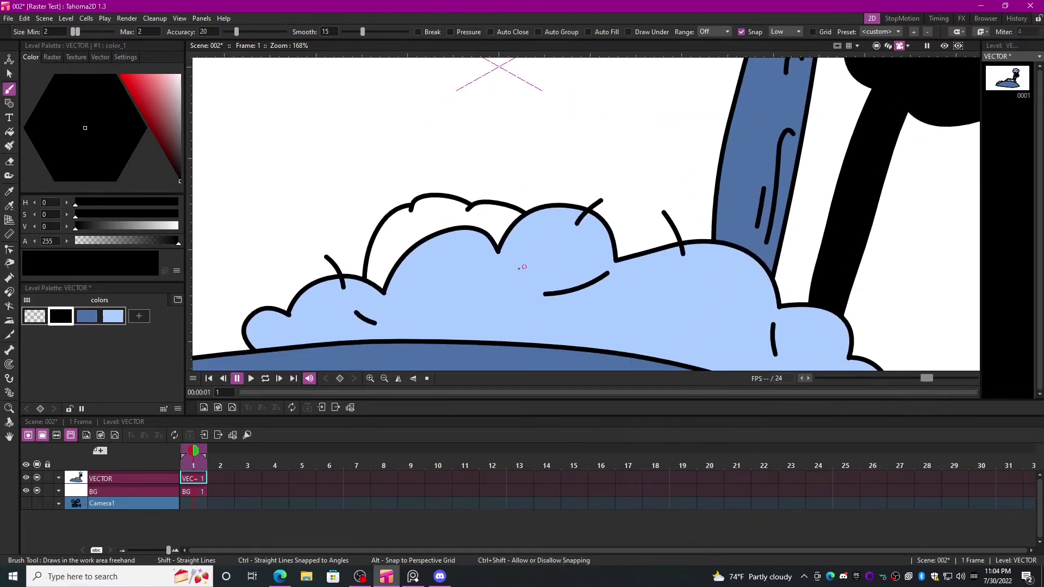
pyautogui.click(87, 315)
pyautogui.press('f')
pyautogui.click(455, 223)
pyautogui.scroll(-7, 459, 229)
pyautogui.scroll(-3, 479, 262)
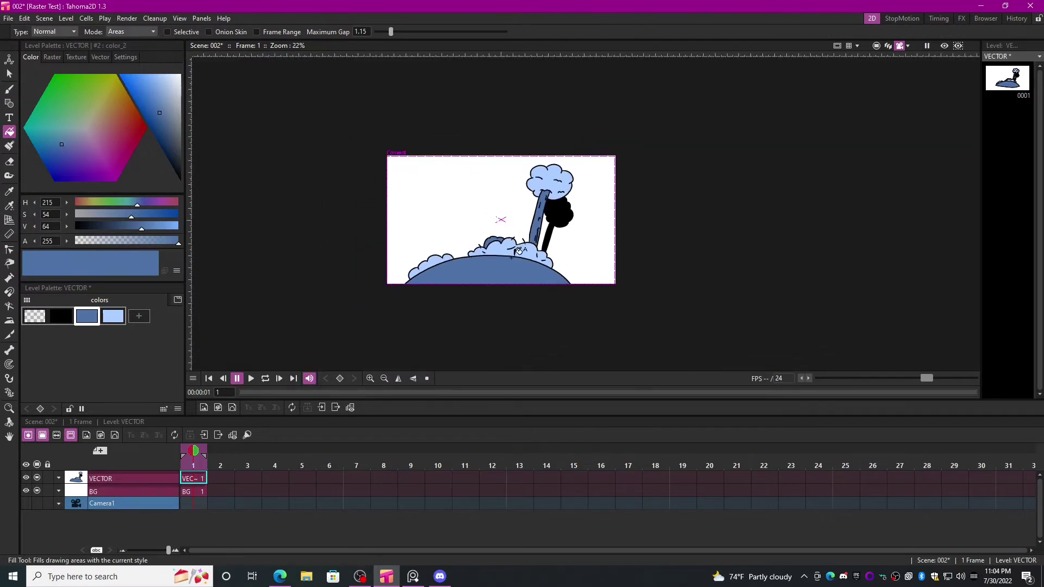
pyautogui.scroll(5, 490, 255)
pyautogui.scroll(-4, 513, 255)
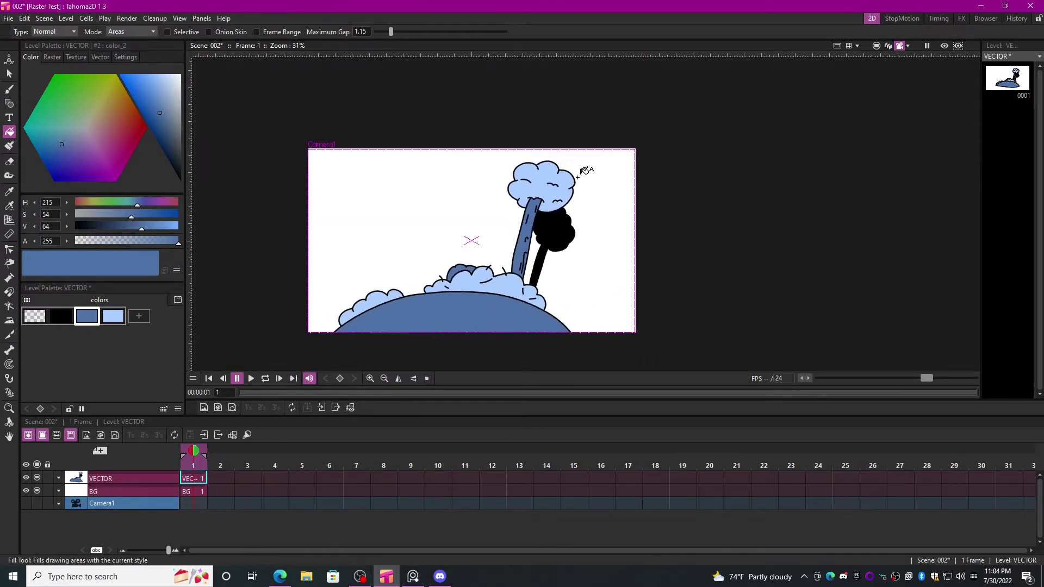
pyautogui.scroll(4, 516, 258)
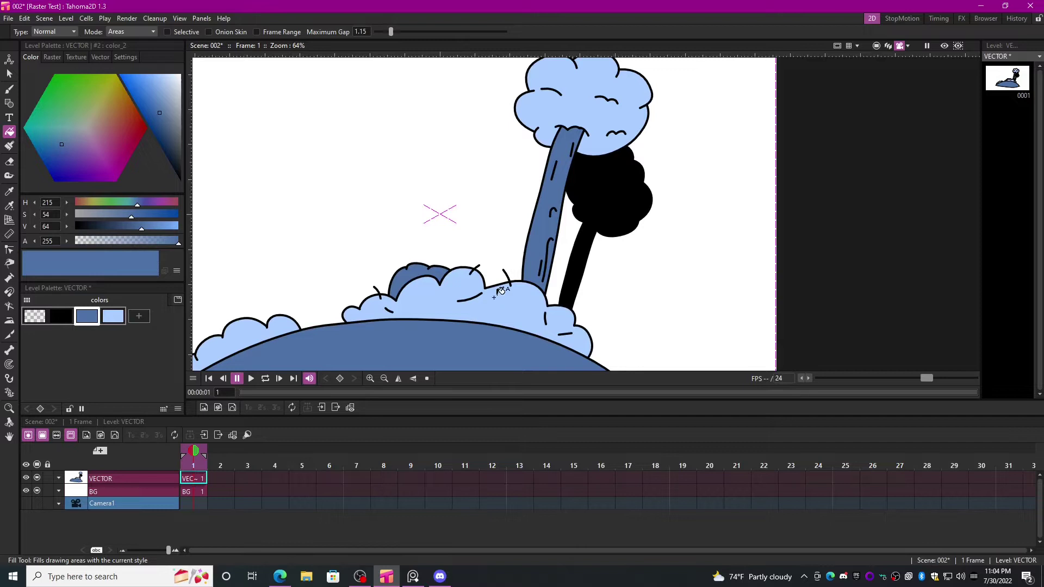
pyautogui.scroll(-2, 531, 249)
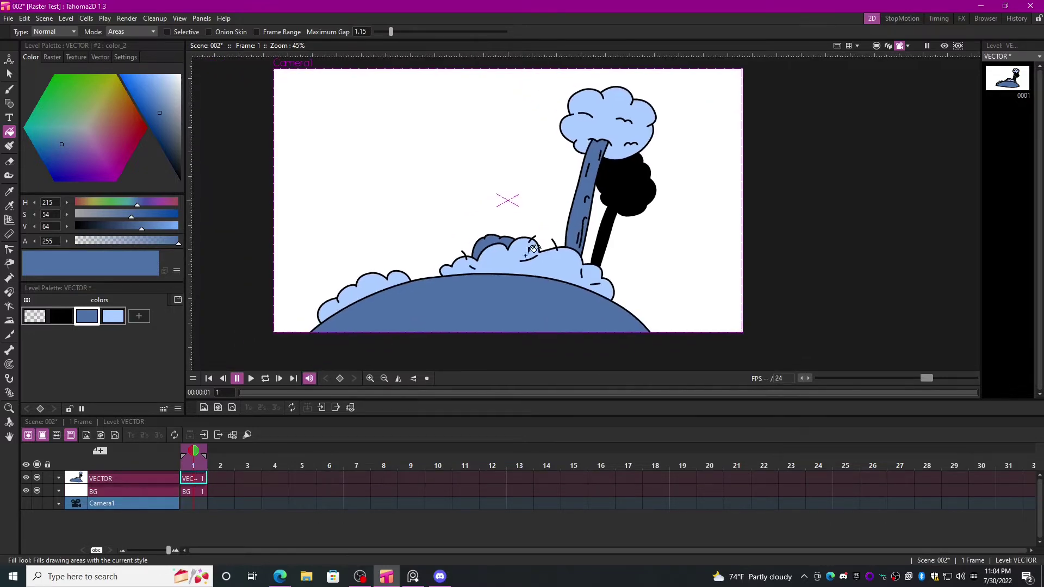
pyautogui.click(103, 451)
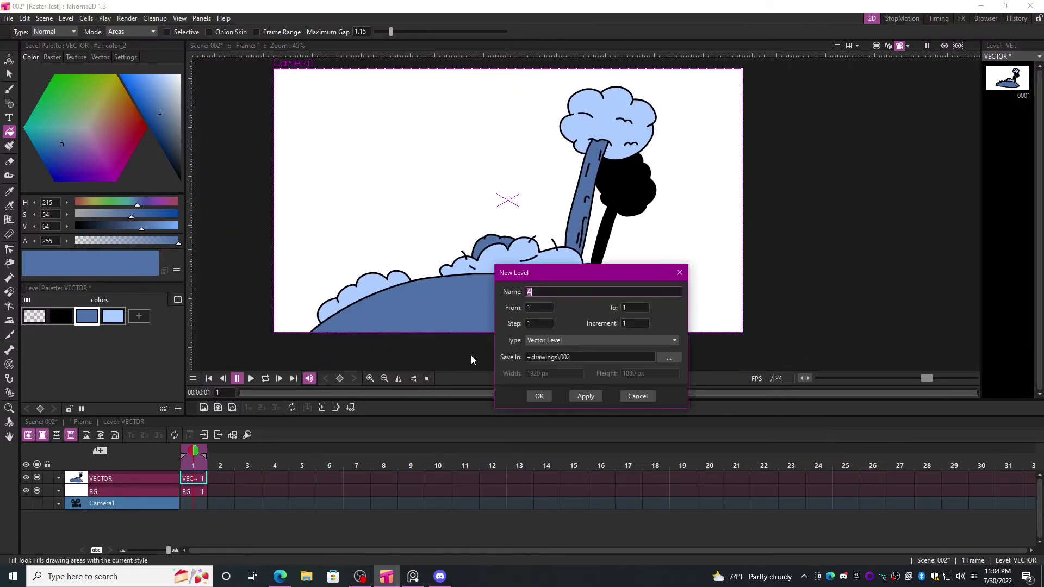
pyautogui.click(631, 342)
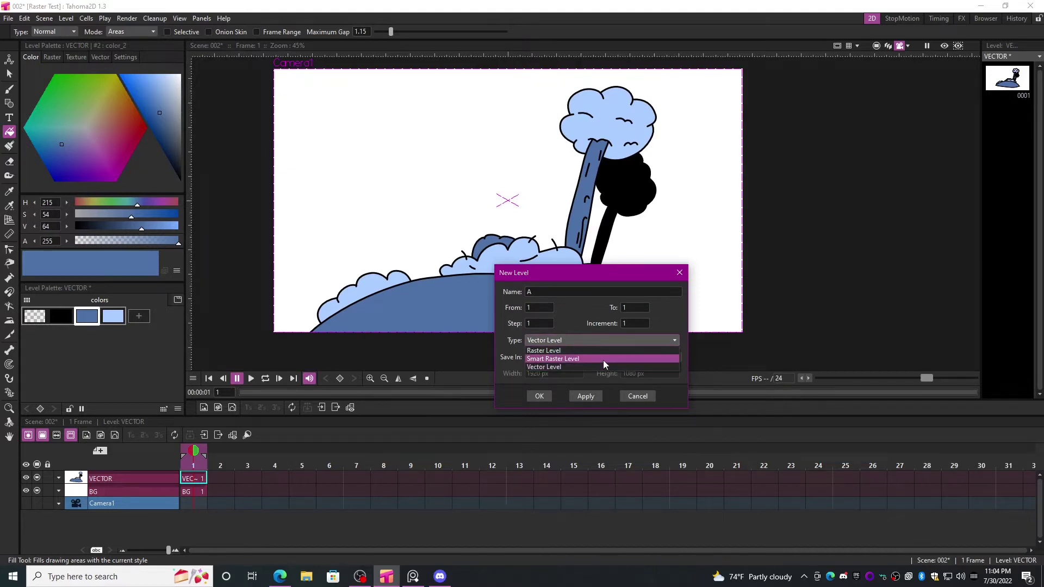
pyautogui.click(103, 335)
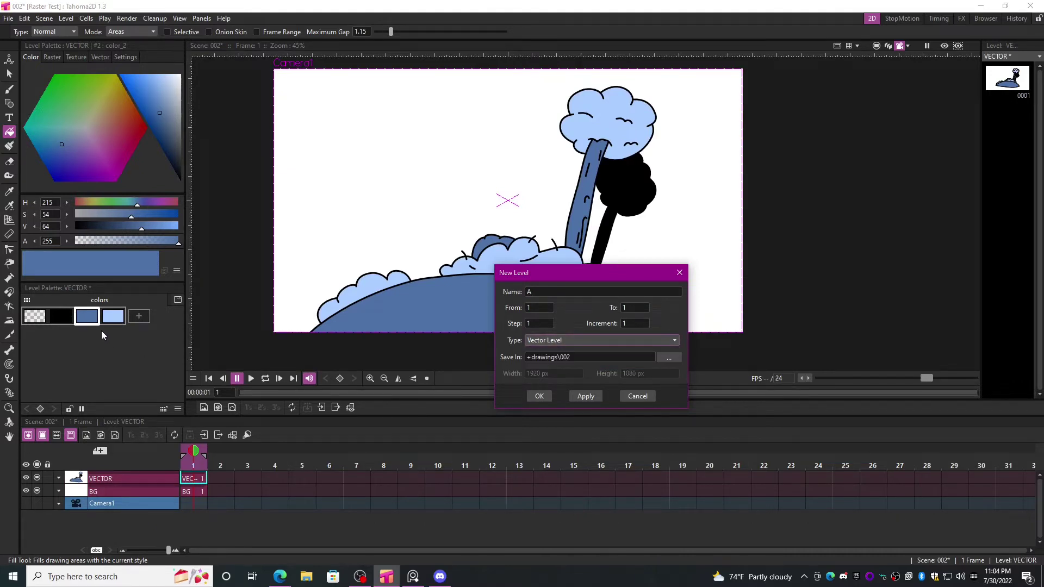
pyautogui.click(637, 396)
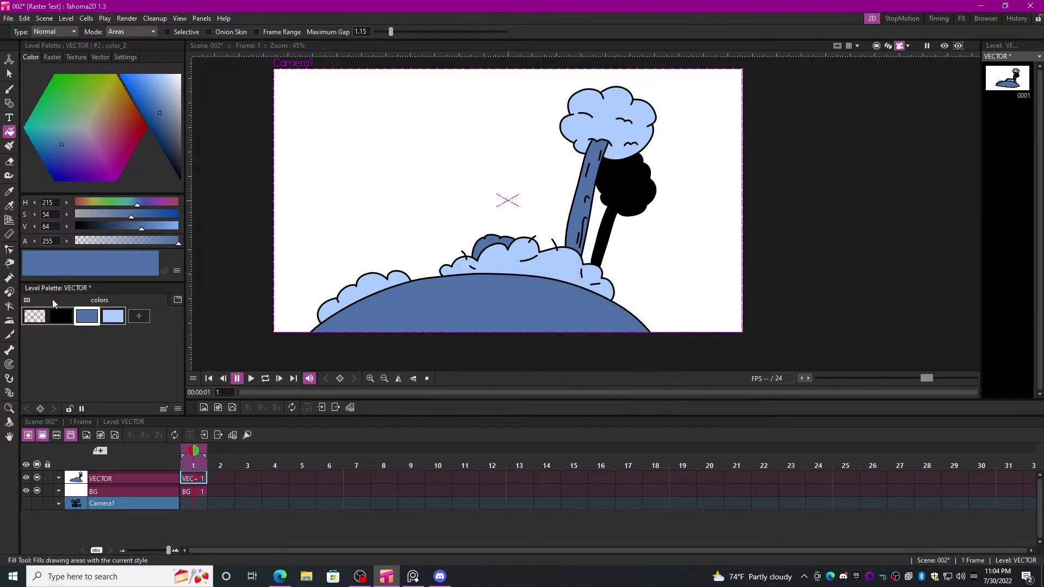
# Try recoloring the medium blue style to magenta (H 330, S 71, V 64), and undo the change.
pyautogui.moveTo(116, 139)
pyautogui.mouseDown()
pyautogui.moveTo(86, 153)
pyautogui.moveTo(110, 129)
pyautogui.moveTo(96, 154)
pyautogui.moveTo(122, 139)
pyautogui.moveTo(96, 130)
pyautogui.moveTo(119, 147)
pyautogui.mouseUp()
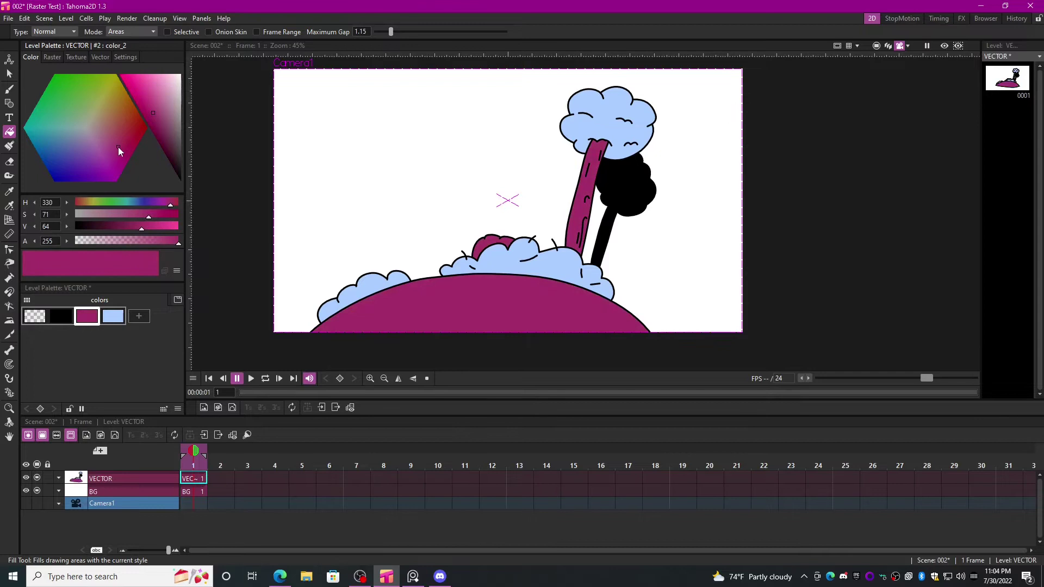
pyautogui.hotkey('ctrl', 'z')
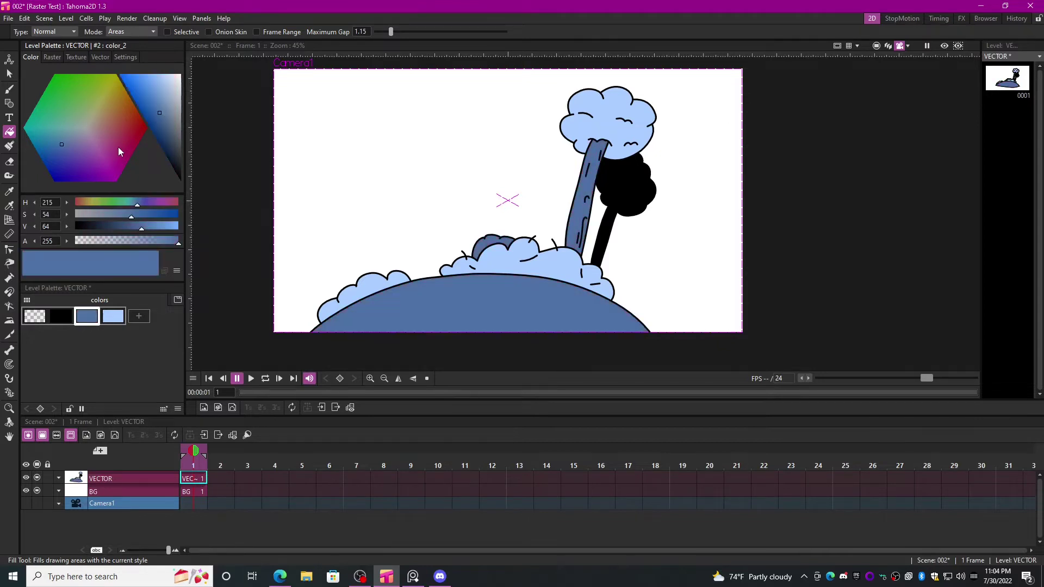
# Create a new Smart Raster level named RASTER at 1920 x 1080 px.
pyautogui.click(100, 450)
pyautogui.click(550, 341)
pyautogui.click(557, 352)
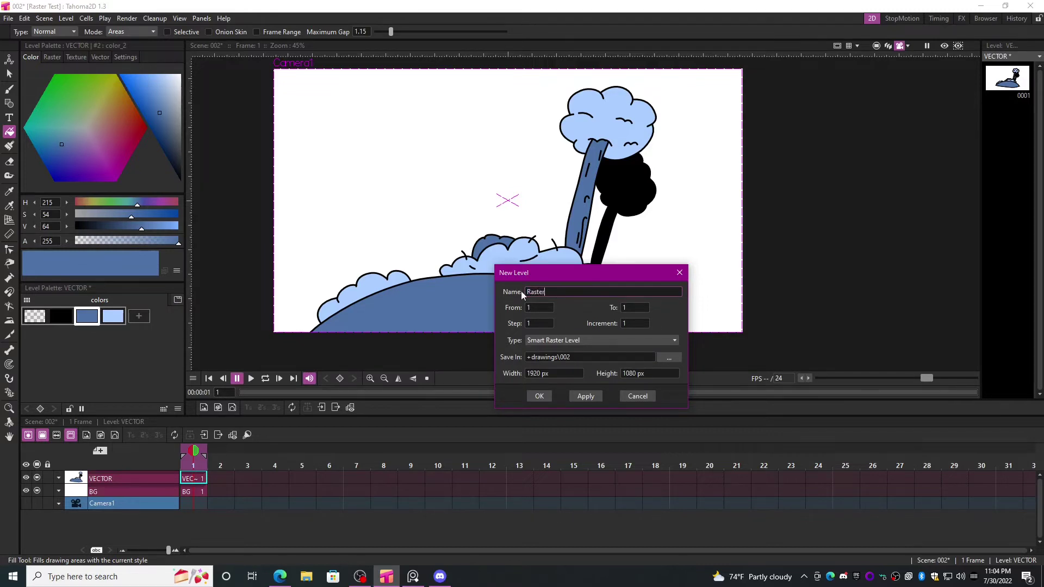
pyautogui.click(578, 292)
pyautogui.write('Raster')
pyautogui.doubleClick(578, 292)
pyautogui.write('RASTER')
pyautogui.click(539, 396)
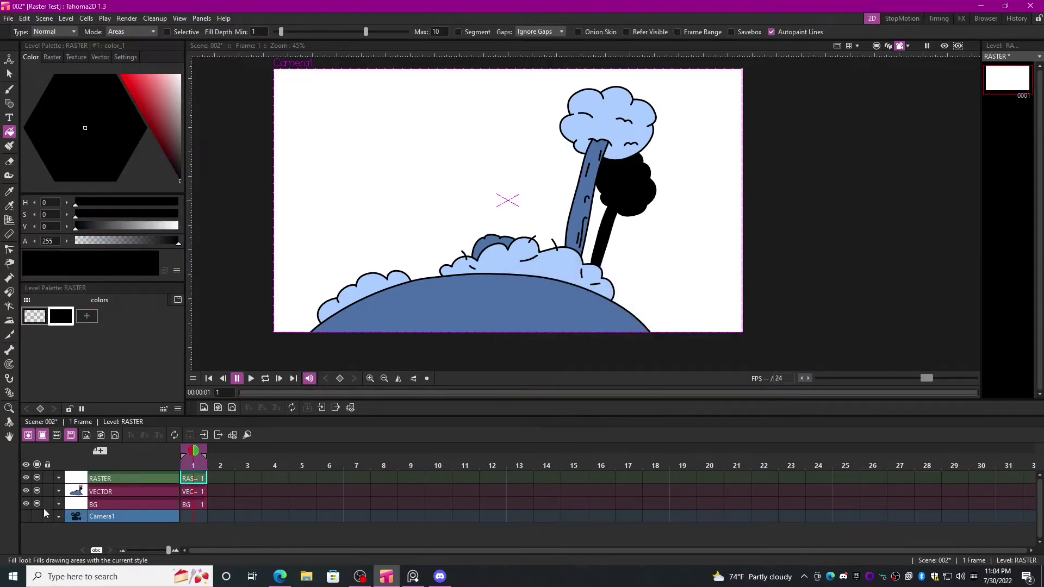
# Hide the VECTOR level in the viewer and draw a long arched hill outline on the RASTER level with the Brush.
pyautogui.click(37, 491)
pyautogui.moveTo(552, 251); pyautogui.dragTo(504, 226)
pyautogui.scroll(1, 504, 226)
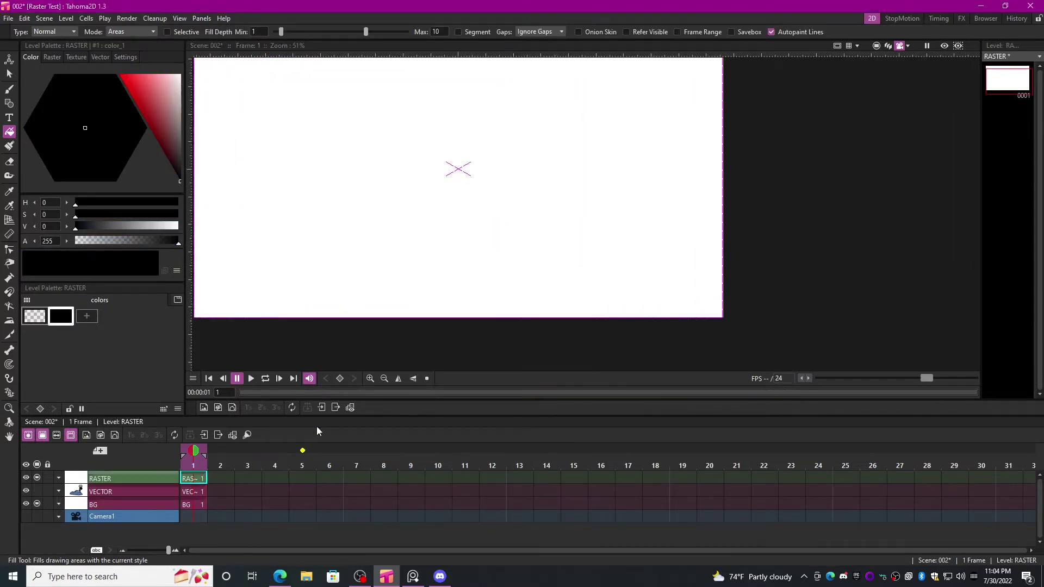
pyautogui.moveTo(432, 236); pyautogui.dragTo(491, 240)
pyautogui.press('b')
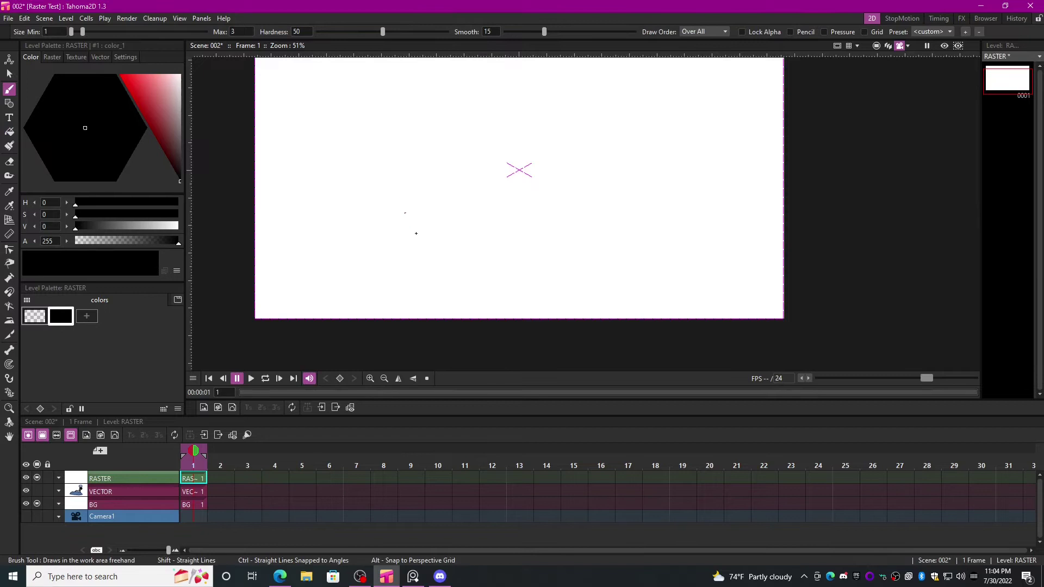
pyautogui.scroll(1, 423, 314)
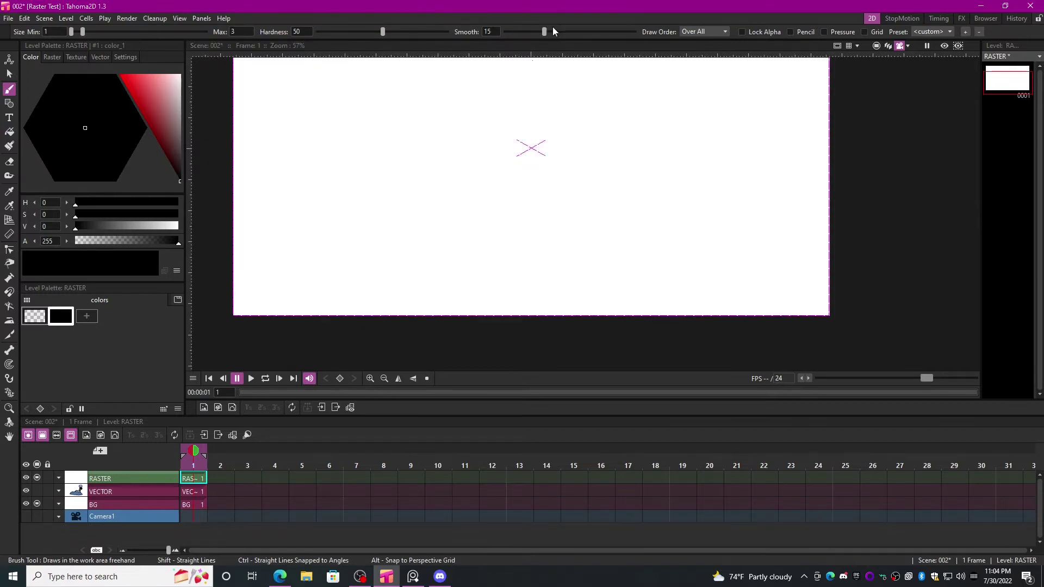
pyautogui.moveTo(387, 256); pyautogui.dragTo(562, 250)
pyautogui.hotkey('ctrl', 'z')
pyautogui.moveTo(357, 269)
pyautogui.mouseDown()
pyautogui.moveTo(444, 251)
pyautogui.moveTo(545, 252)
pyautogui.moveTo(643, 268)
pyautogui.moveTo(708, 296)
pyautogui.moveTo(749, 345)
pyautogui.mouseUp()
pyautogui.scroll(4, 582, 274)
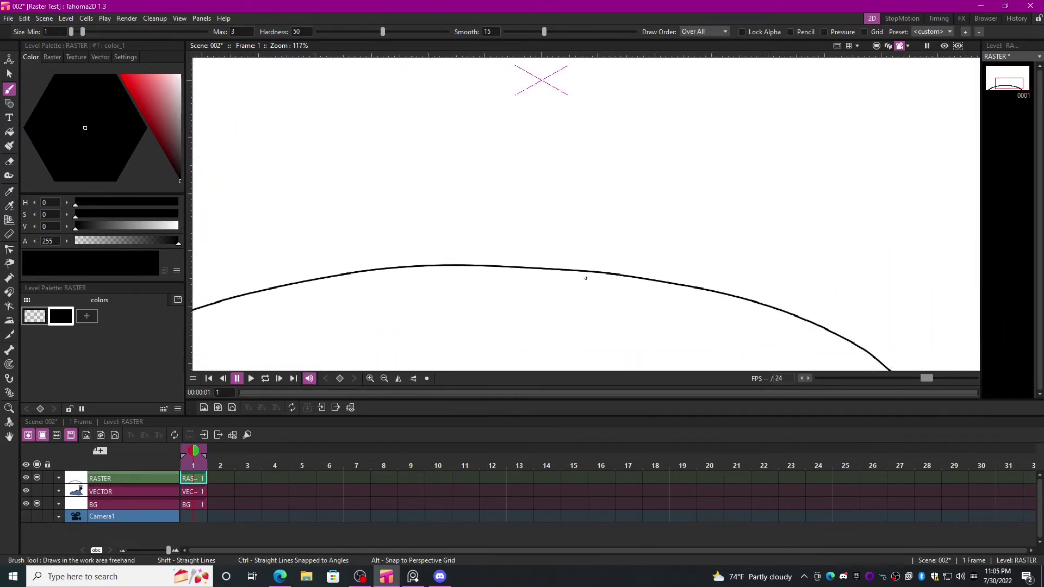
# Switch the viewer from camera view to camera stand view and inspect where the hill line meets the frame's lower edge.
pyautogui.scroll(-8, 543, 296)
pyautogui.moveTo(660, 257); pyautogui.dragTo(676, 236)
pyautogui.click(876, 47)
pyautogui.scroll(7, 721, 299)
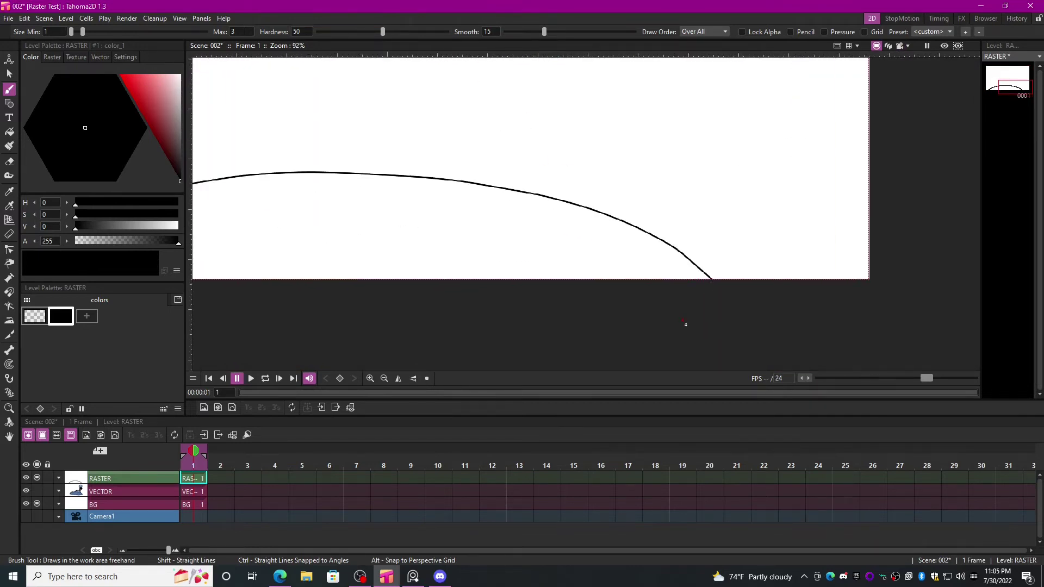
pyautogui.moveTo(685, 325); pyautogui.dragTo(846, 312)
pyautogui.moveTo(456, 248)
pyautogui.mouseDown()
pyautogui.moveTo(597, 382)
pyautogui.moveTo(314, 242)
pyautogui.moveTo(488, 261)
pyautogui.mouseUp()
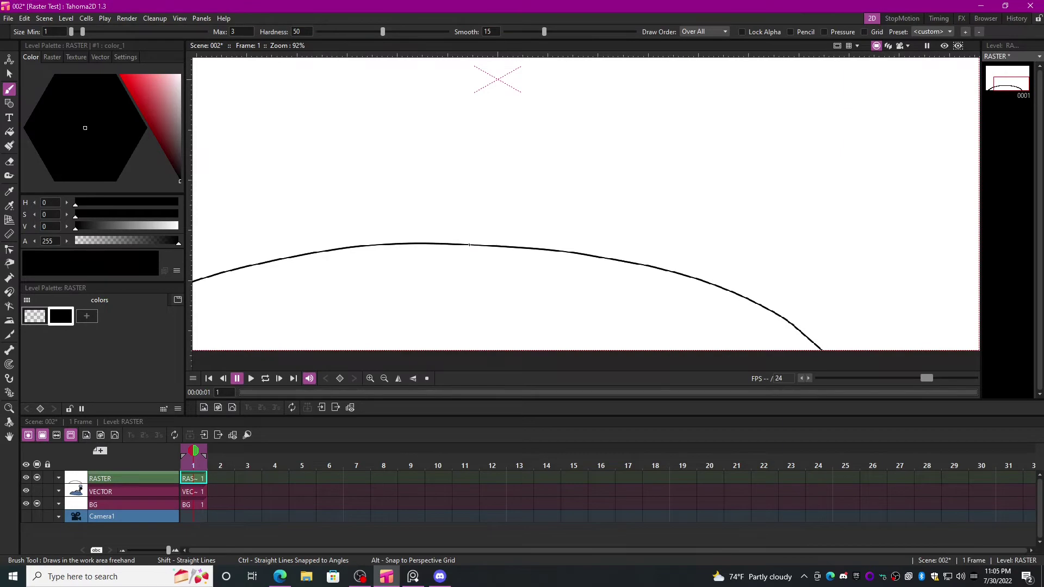
# Draw scalloped outlines for a large bush right of the hill's crest and a smaller bush on its left slope.
pyautogui.scroll(2, 468, 247)
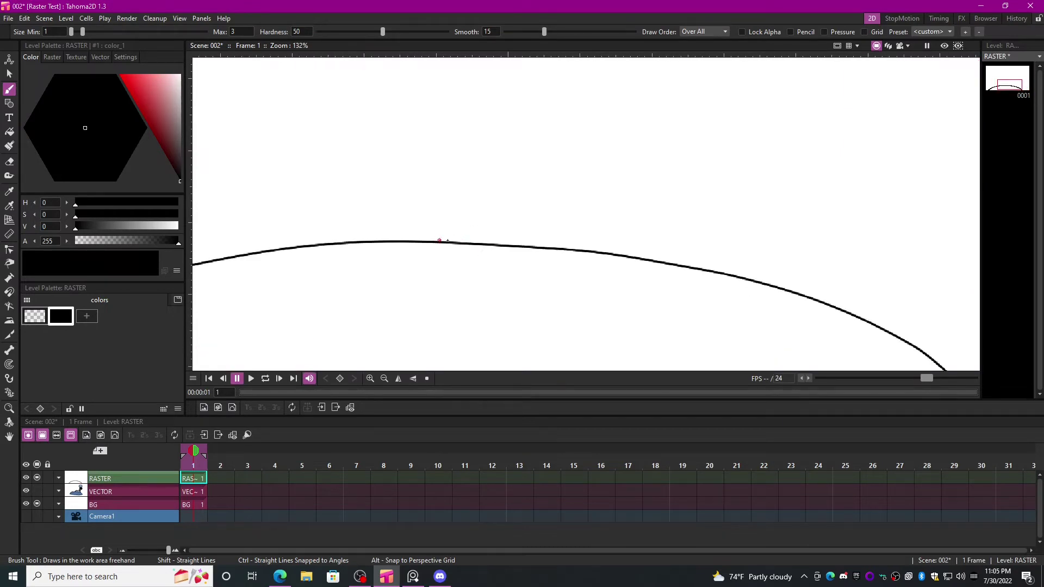
pyautogui.moveTo(445, 242)
pyautogui.mouseDown()
pyautogui.moveTo(484, 209)
pyautogui.moveTo(526, 172)
pyautogui.moveTo(563, 191)
pyautogui.moveTo(601, 154)
pyautogui.moveTo(772, 230)
pyautogui.mouseUp()
pyautogui.moveTo(336, 201); pyautogui.dragTo(666, 227)
pyautogui.moveTo(613, 261)
pyautogui.mouseDown()
pyautogui.moveTo(506, 225)
pyautogui.moveTo(355, 285)
pyautogui.mouseUp()
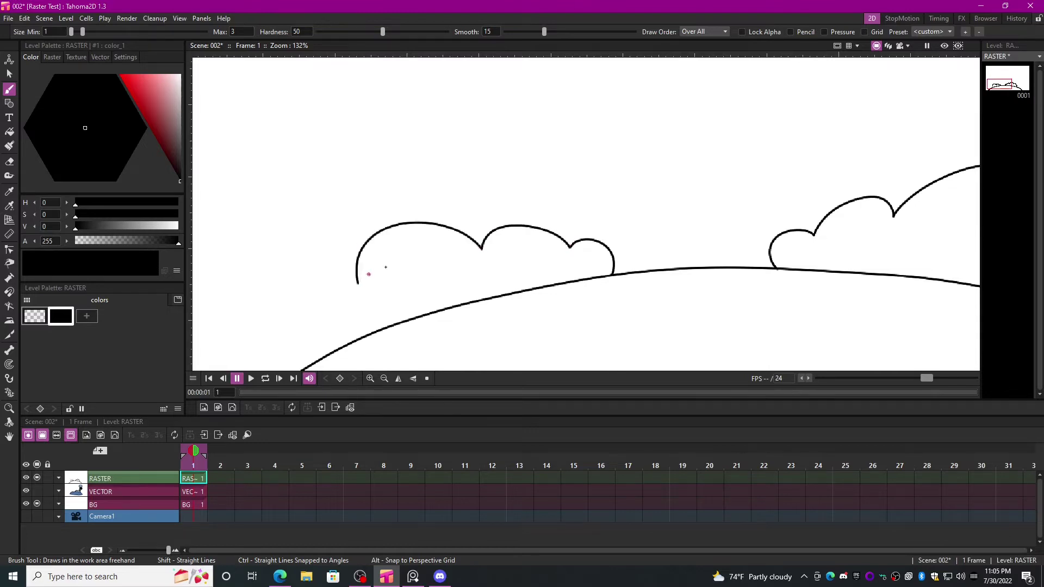
pyautogui.hscroll(-4, 476, 216)
pyautogui.scroll(-2, 476, 217)
pyautogui.moveTo(477, 216); pyautogui.dragTo(434, 234)
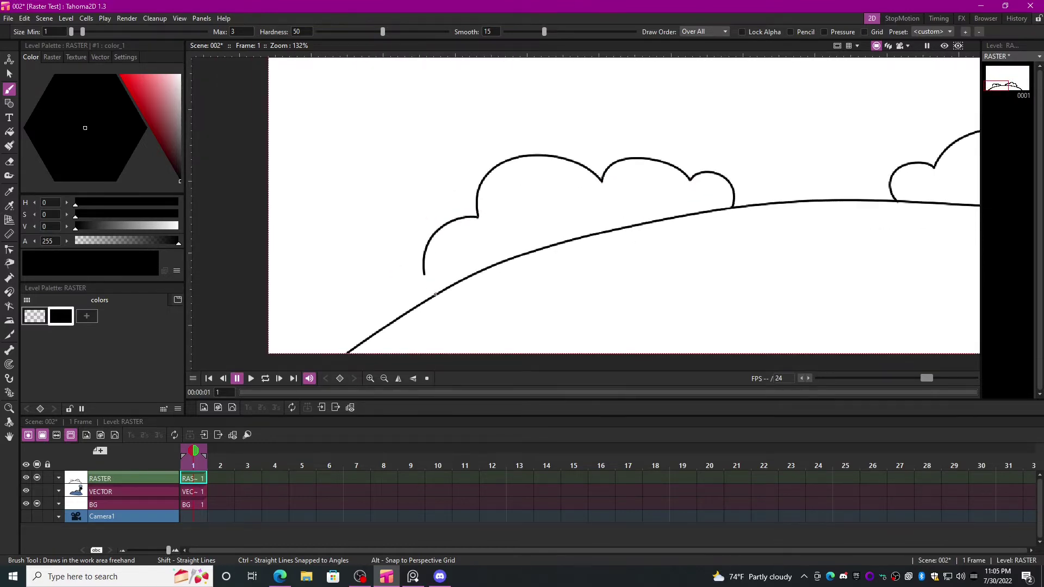
# Draw a small scalloped bush outline rising behind the left part of the large bush.
pyautogui.scroll(-2, 460, 280)
pyautogui.scroll(4, 659, 214)
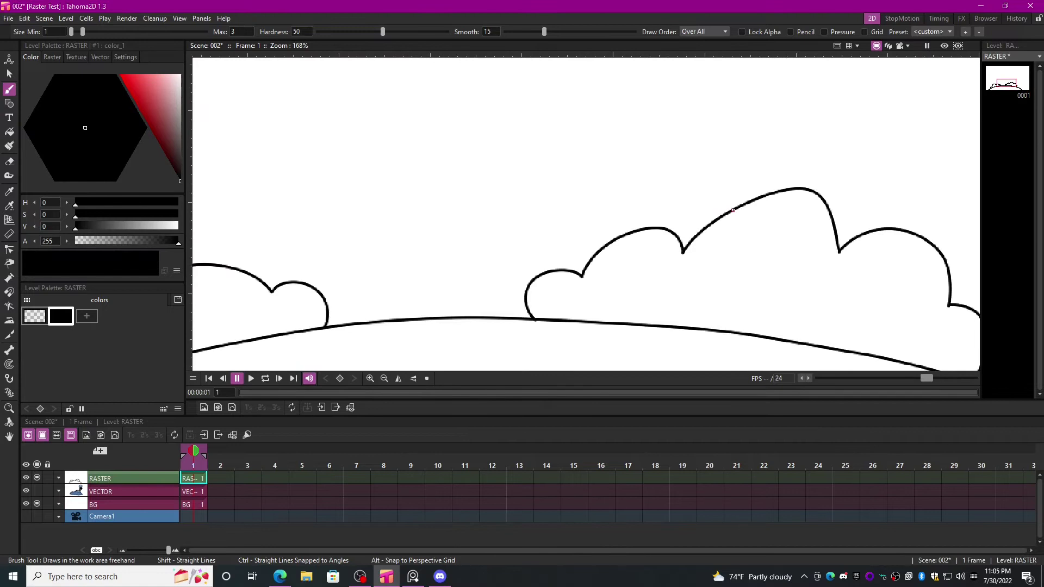
pyautogui.moveTo(735, 208)
pyautogui.mouseDown()
pyautogui.moveTo(702, 184)
pyautogui.moveTo(685, 207)
pyautogui.moveTo(653, 182)
pyautogui.moveTo(598, 213)
pyautogui.mouseUp()
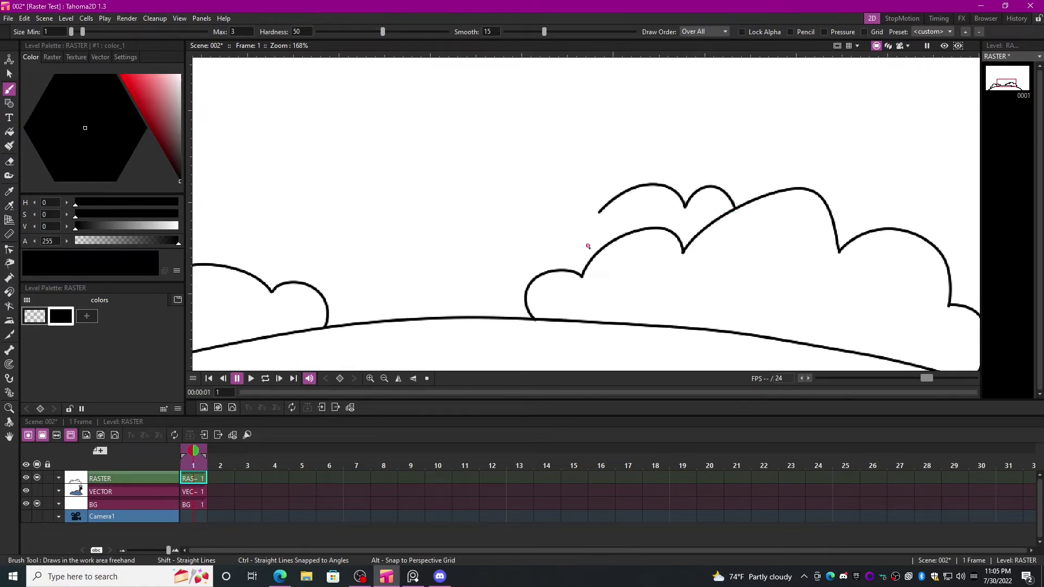
pyautogui.moveTo(592, 256); pyautogui.dragTo(592, 257)
# Draw the two curved sides of a leaning tree trunk rising from the large bush, redoing the right side once.
pyautogui.scroll(-6, 593, 257)
pyautogui.moveTo(764, 231); pyautogui.dragTo(589, 258)
pyautogui.scroll(1, 589, 258)
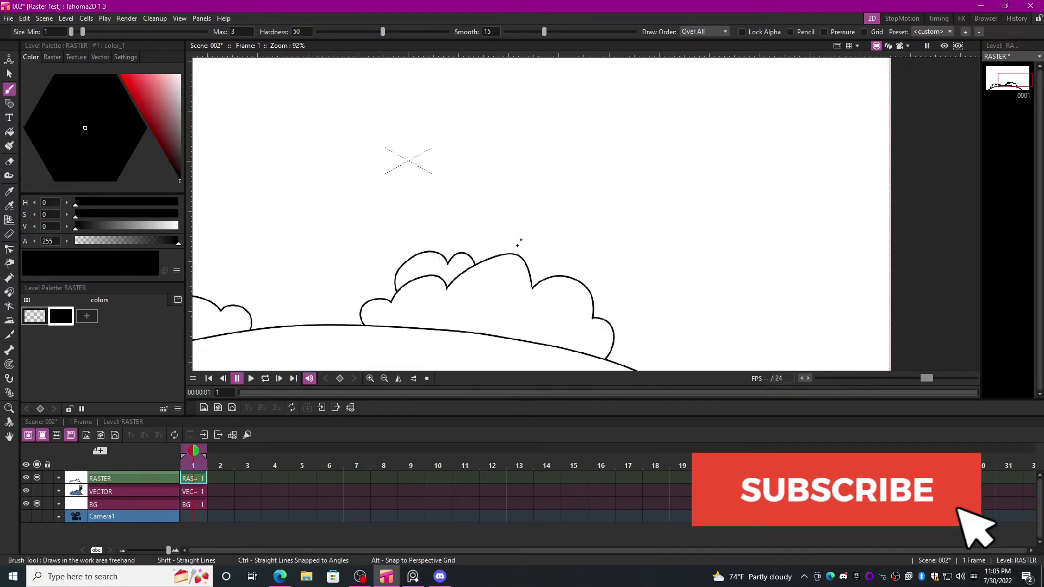
pyautogui.moveTo(518, 255)
pyautogui.mouseDown()
pyautogui.moveTo(563, 128)
pyautogui.moveTo(619, 65)
pyautogui.mouseUp()
pyautogui.scroll(-2, 566, 189)
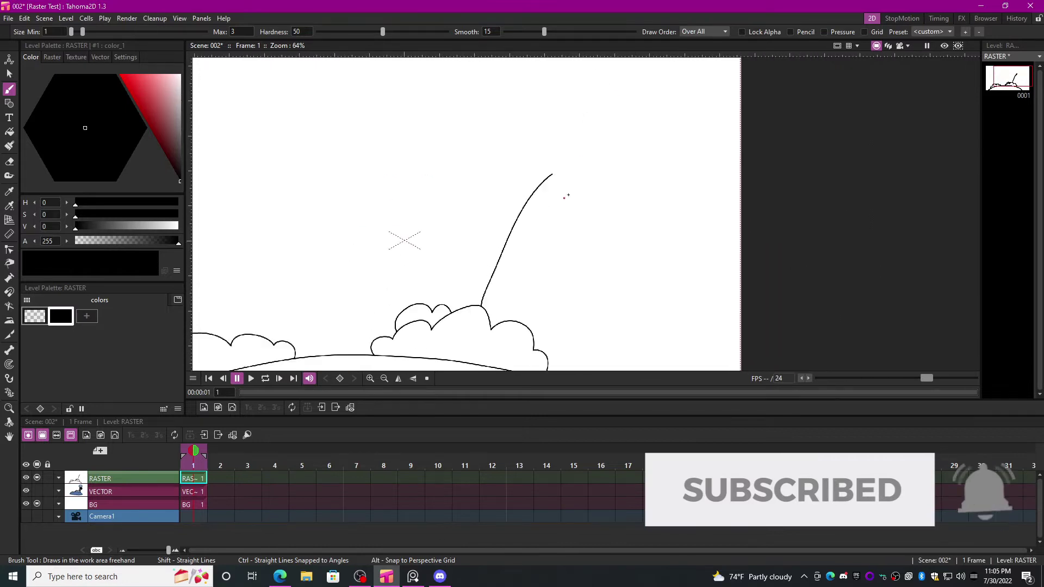
pyautogui.moveTo(572, 183)
pyautogui.mouseDown()
pyautogui.moveTo(517, 273)
pyautogui.moveTo(507, 323)
pyautogui.mouseUp()
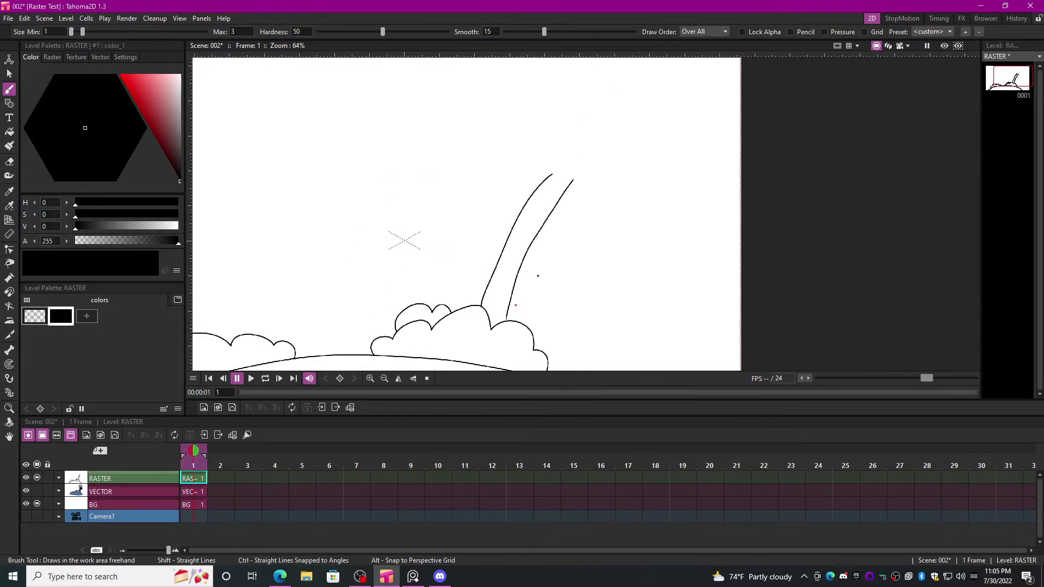
pyautogui.scroll(2, 532, 303)
pyautogui.hotkey('ctrl', 'z')
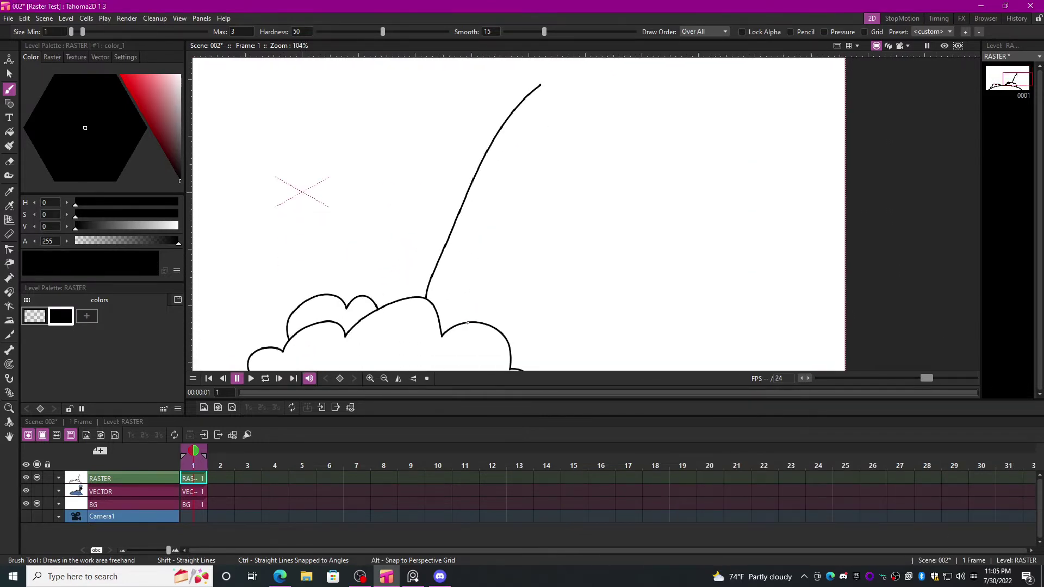
pyautogui.moveTo(498, 210); pyautogui.dragTo(563, 97)
pyautogui.moveTo(570, 94)
pyautogui.mouseDown()
pyautogui.moveTo(530, 164)
pyautogui.moveTo(492, 288)
pyautogui.mouseUp()
# Erase the end of the trunk's right line that overshoots the bush outline.
pyautogui.scroll(8, 492, 324)
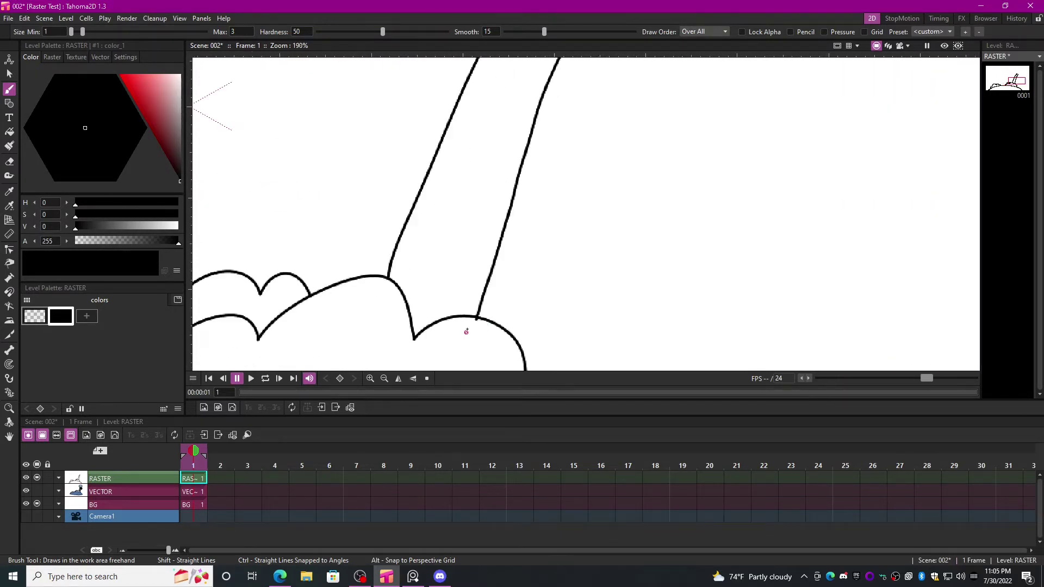
pyautogui.press('a')
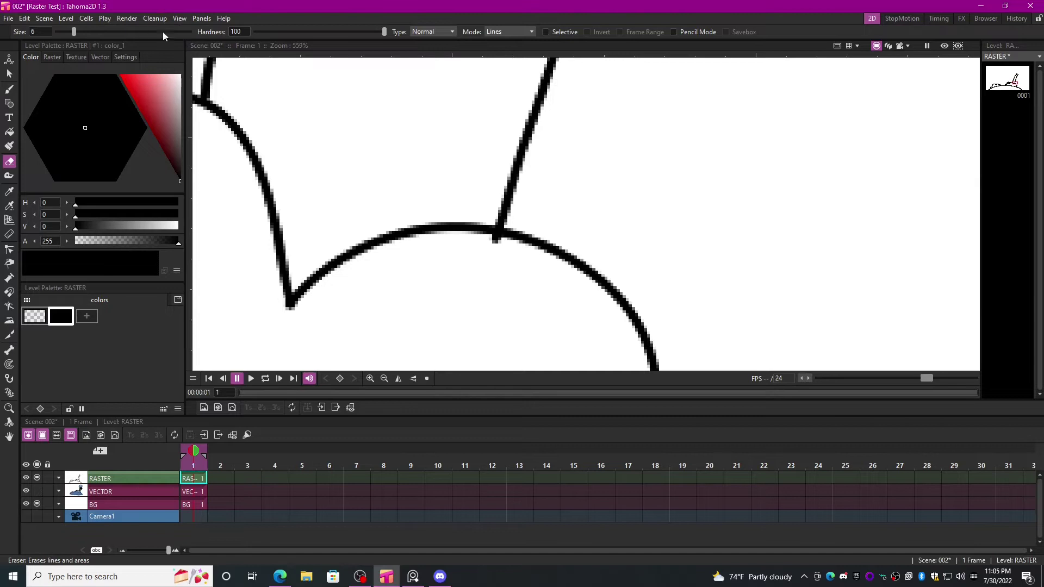
pyautogui.scroll(3, 500, 245)
pyautogui.scroll(-3, 503, 251)
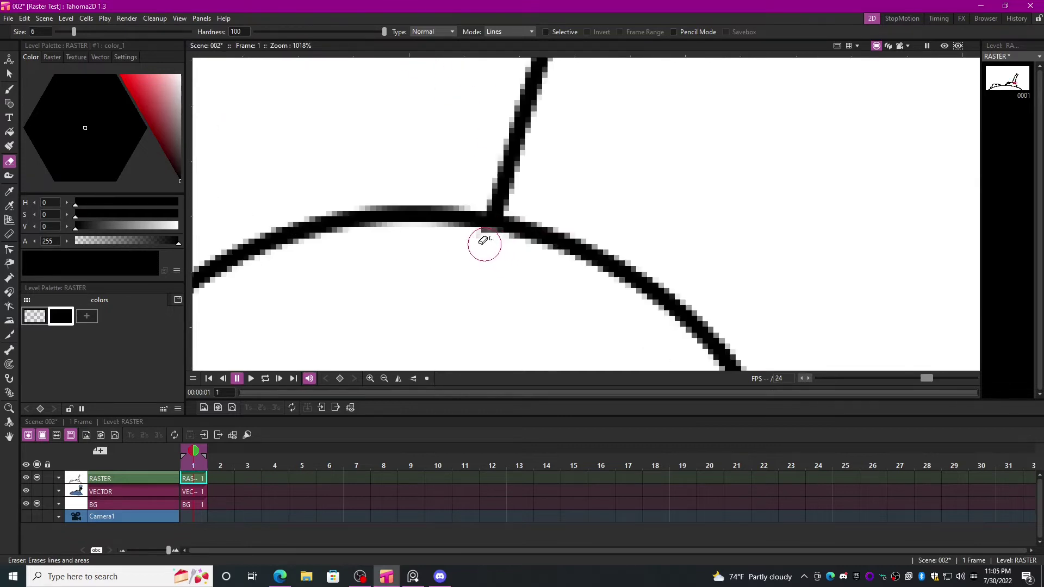
# Draw a scalloped foliage outline around the upper trunk with the Brush, starting at its left side and ending at its right.
pyautogui.scroll(-8, 512, 268)
pyautogui.scroll(2, 549, 148)
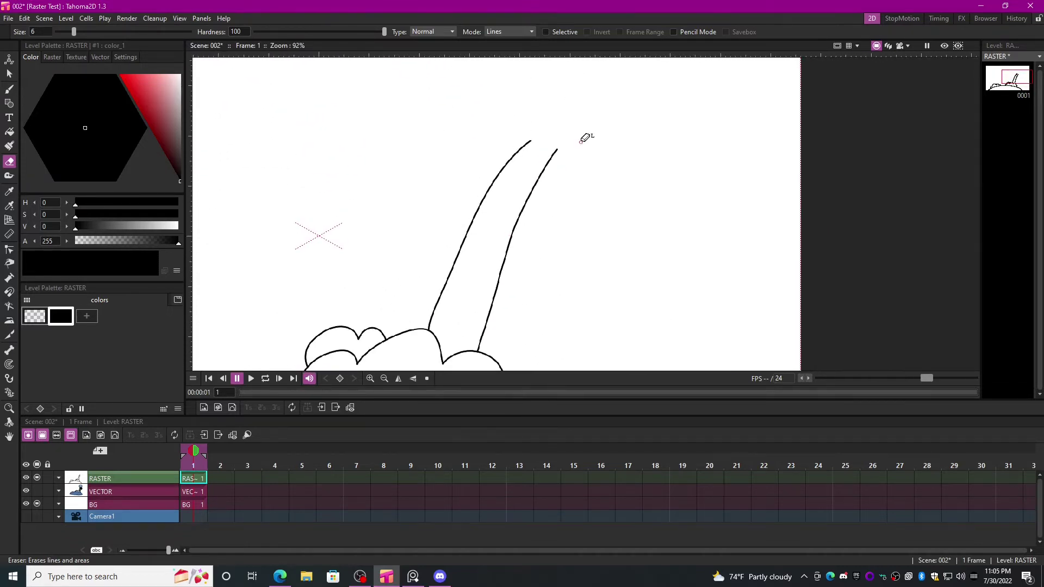
pyautogui.press('b')
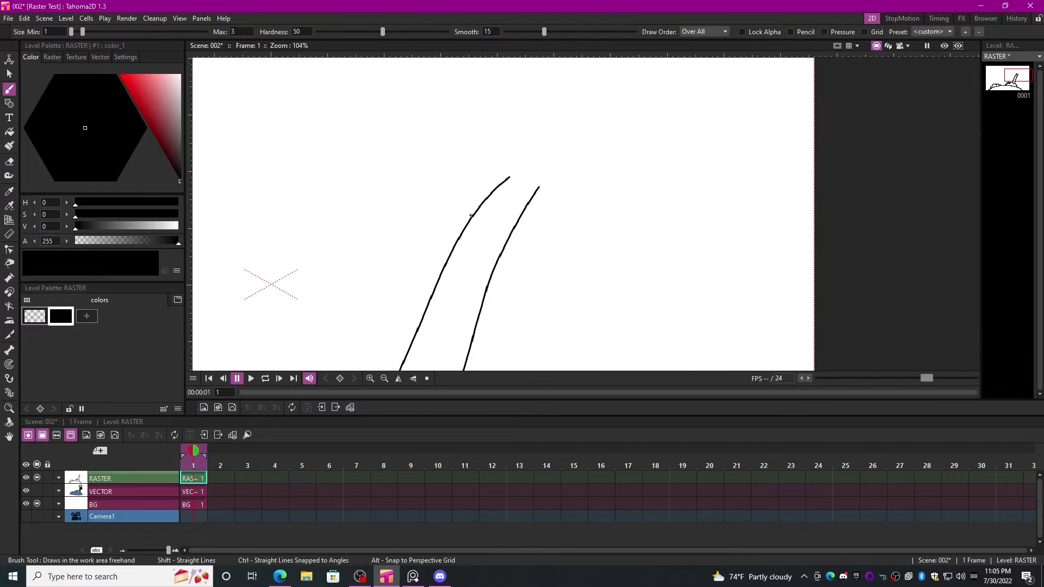
pyautogui.scroll(-2, 477, 208)
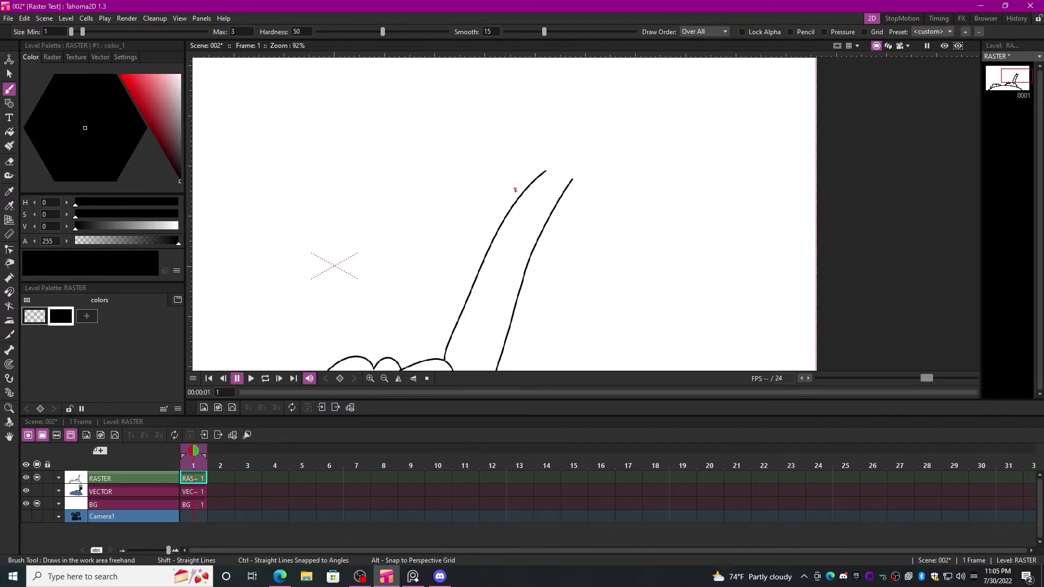
pyautogui.moveTo(533, 213); pyautogui.dragTo(533, 183)
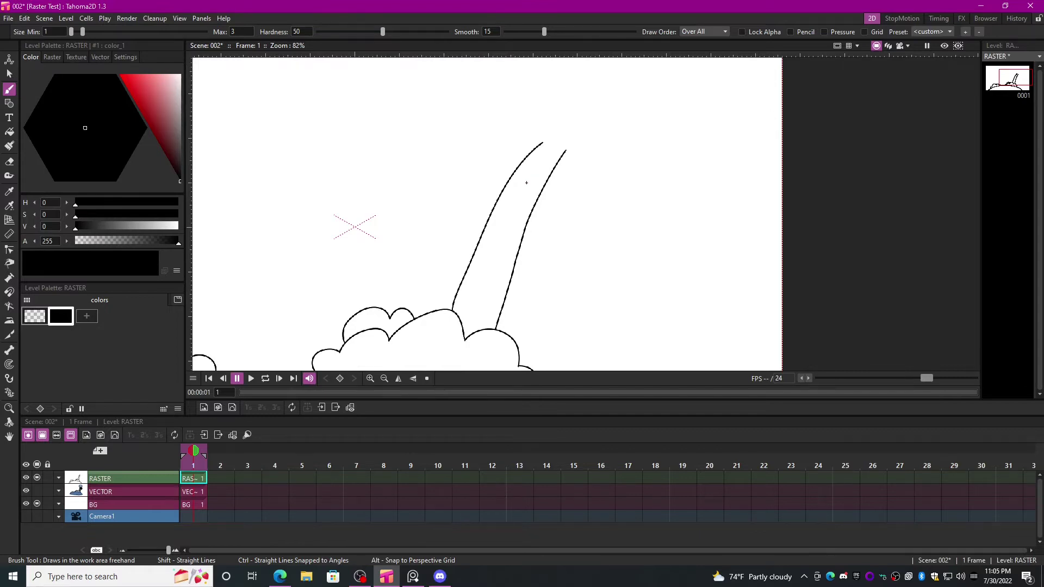
pyautogui.scroll(2, 527, 183)
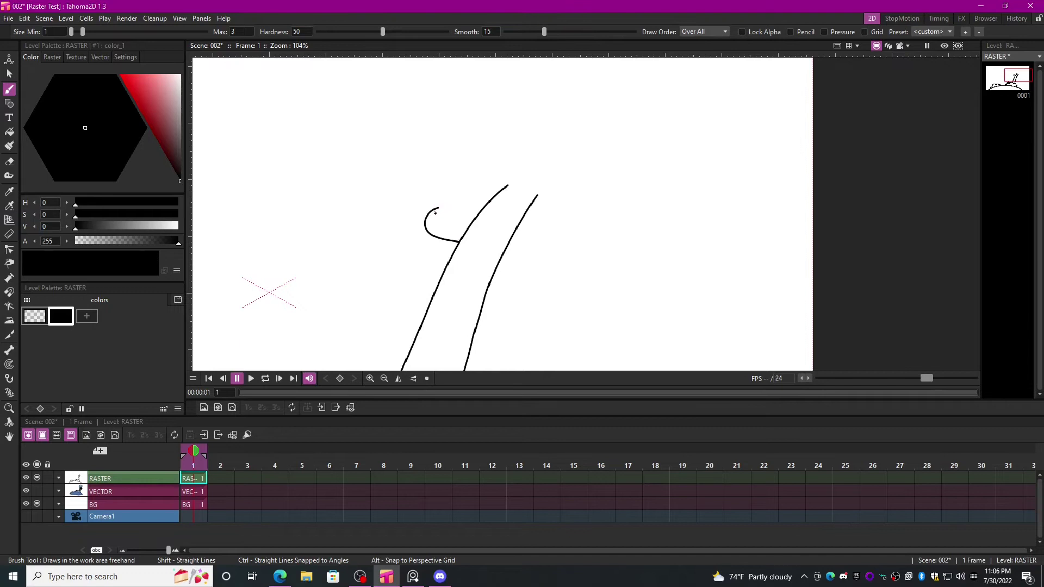
pyautogui.moveTo(432, 210)
pyautogui.mouseDown()
pyautogui.moveTo(421, 158)
pyautogui.moveTo(450, 101)
pyautogui.moveTo(535, 73)
pyautogui.moveTo(473, 110)
pyautogui.moveTo(551, 135)
pyautogui.moveTo(592, 178)
pyautogui.moveTo(509, 267)
pyautogui.mouseUp()
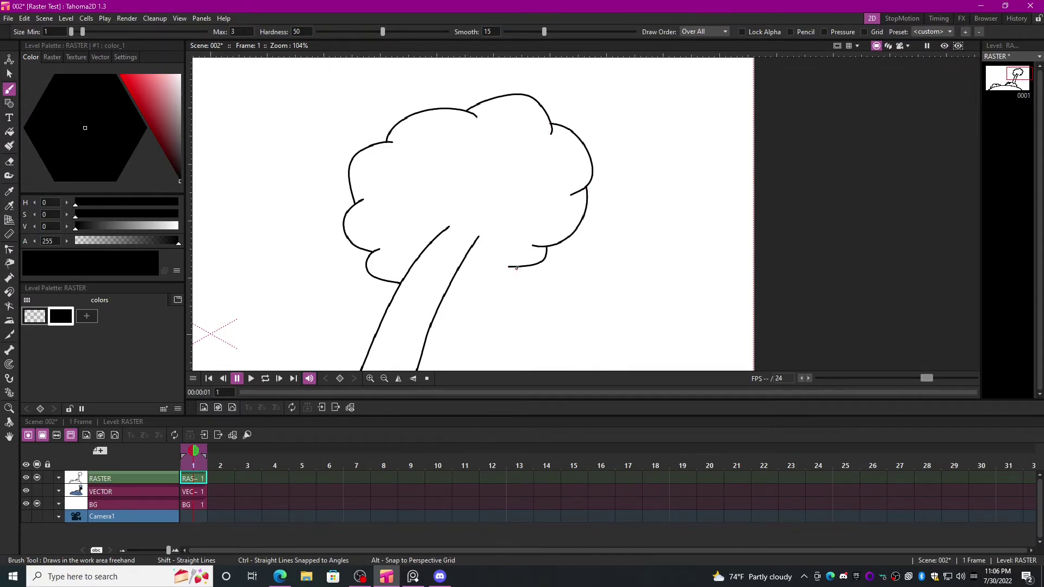
pyautogui.moveTo(451, 285); pyautogui.dragTo(474, 287)
# Draw a small scalloped edge across the top of the trunk and erase the trunk lines extending past it.
pyautogui.scroll(2, 463, 276)
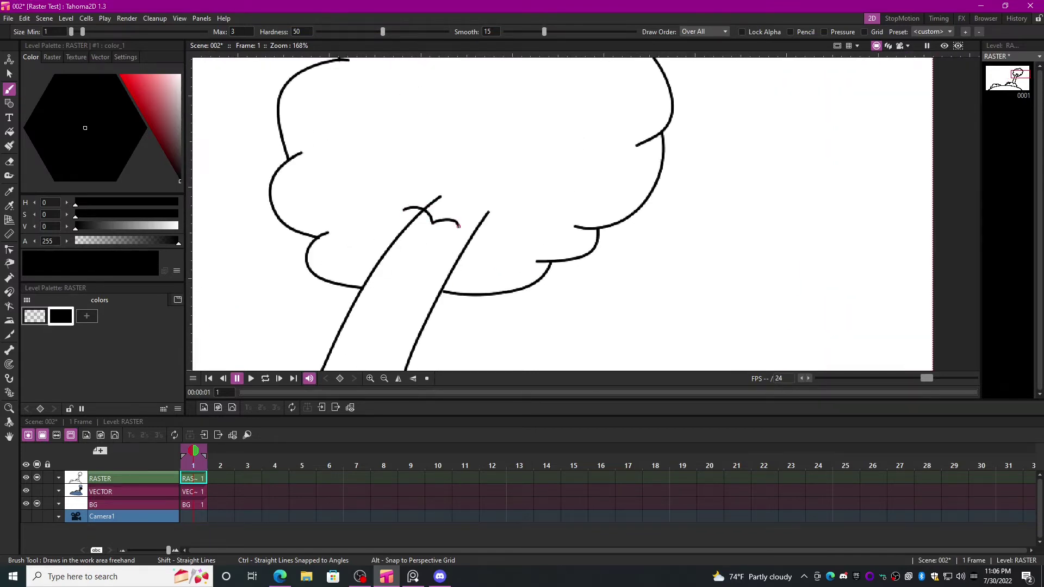
pyautogui.scroll(2, 489, 230)
pyautogui.moveTo(489, 230)
pyautogui.mouseDown()
pyautogui.moveTo(481, 209)
pyautogui.moveTo(495, 199)
pyautogui.moveTo(473, 203)
pyautogui.moveTo(586, 177)
pyautogui.moveTo(548, 187)
pyautogui.mouseUp()
pyautogui.press('a')
pyautogui.scroll(-6, 568, 174)
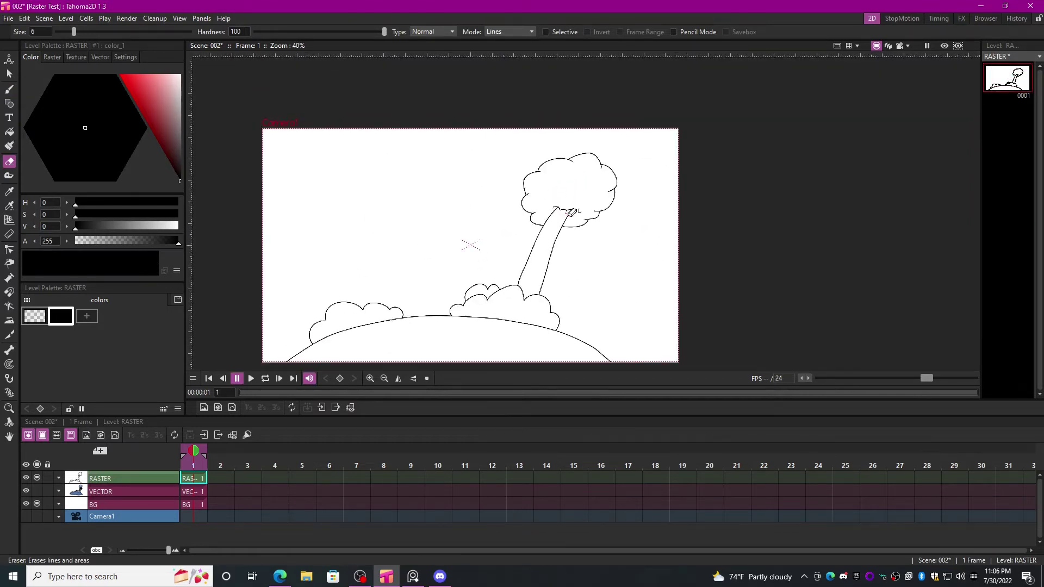
# Draw bark strokes and two hooked curves inside the tree trunk with the Brush.
pyautogui.scroll(2, 566, 248)
pyautogui.press('b')
pyautogui.moveTo(549, 169); pyautogui.dragTo(509, 224)
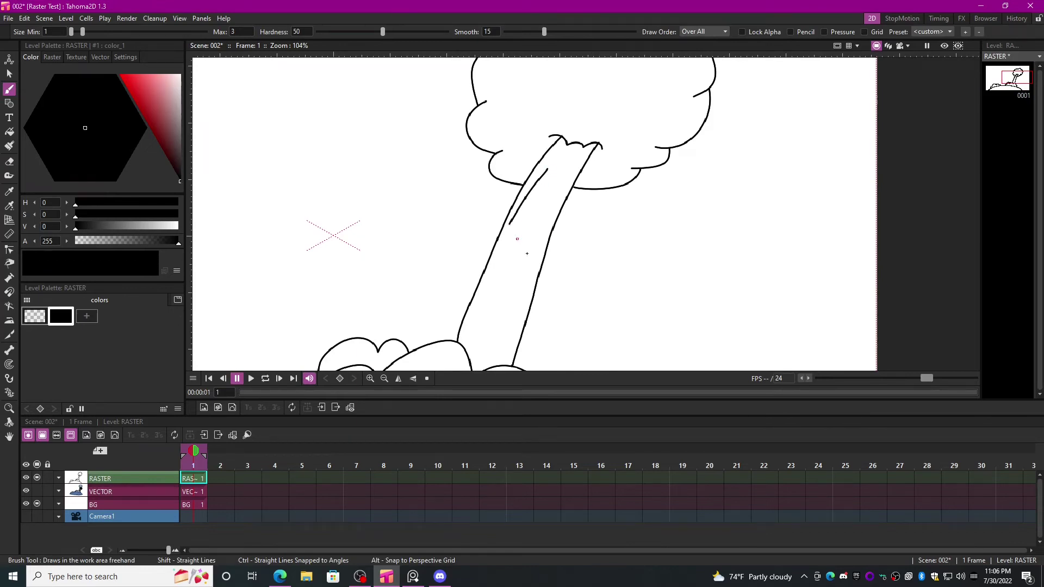
pyautogui.scroll(1, 547, 197)
pyautogui.moveTo(563, 167); pyautogui.dragTo(531, 244)
pyautogui.moveTo(533, 205); pyautogui.dragTo(518, 256)
pyautogui.moveTo(503, 198); pyautogui.dragTo(499, 216)
pyautogui.moveTo(503, 236); pyautogui.dragTo(492, 279)
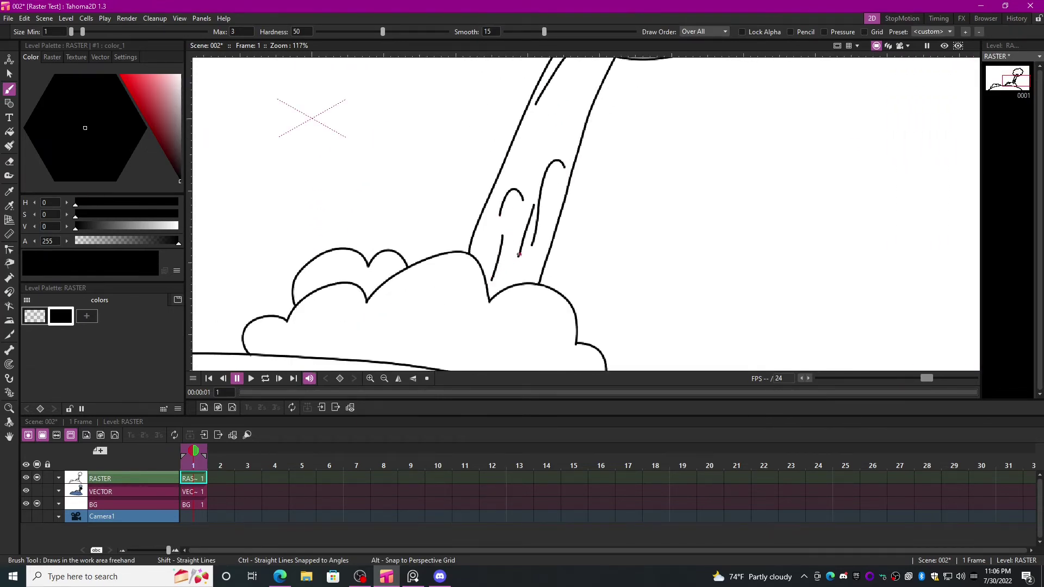
# Draw a second, thinner tree behind the first one's right side, with a slanted trunk and scalloped foliage outline.
pyautogui.scroll(-9, 518, 249)
pyautogui.scroll(6, 565, 237)
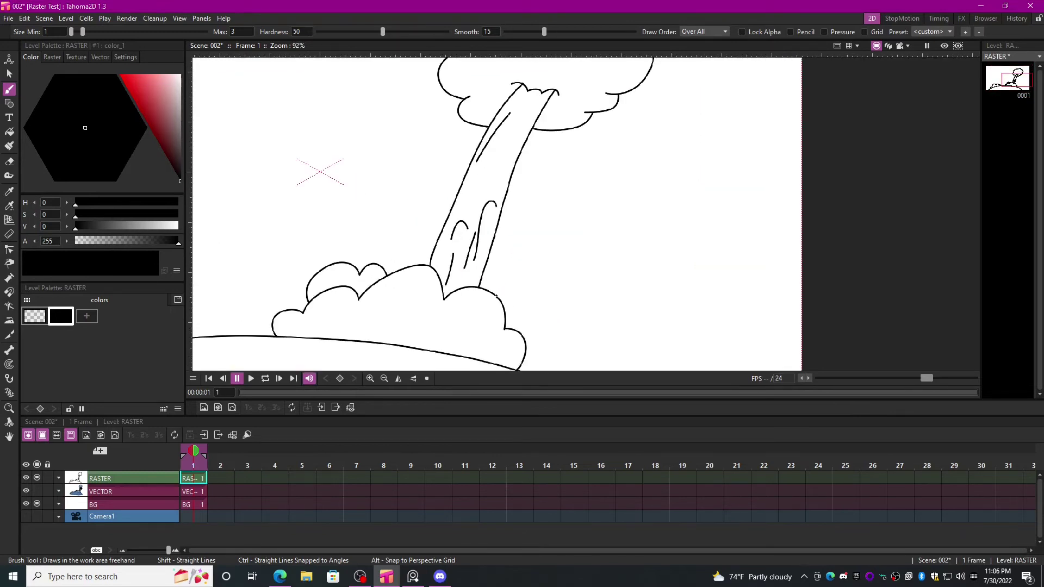
pyautogui.moveTo(517, 262)
pyautogui.mouseDown()
pyautogui.moveTo(565, 181)
pyautogui.moveTo(515, 261)
pyautogui.mouseUp()
pyautogui.hotkey('ctrl', 'z')
pyautogui.moveTo(512, 328); pyautogui.dragTo(544, 251)
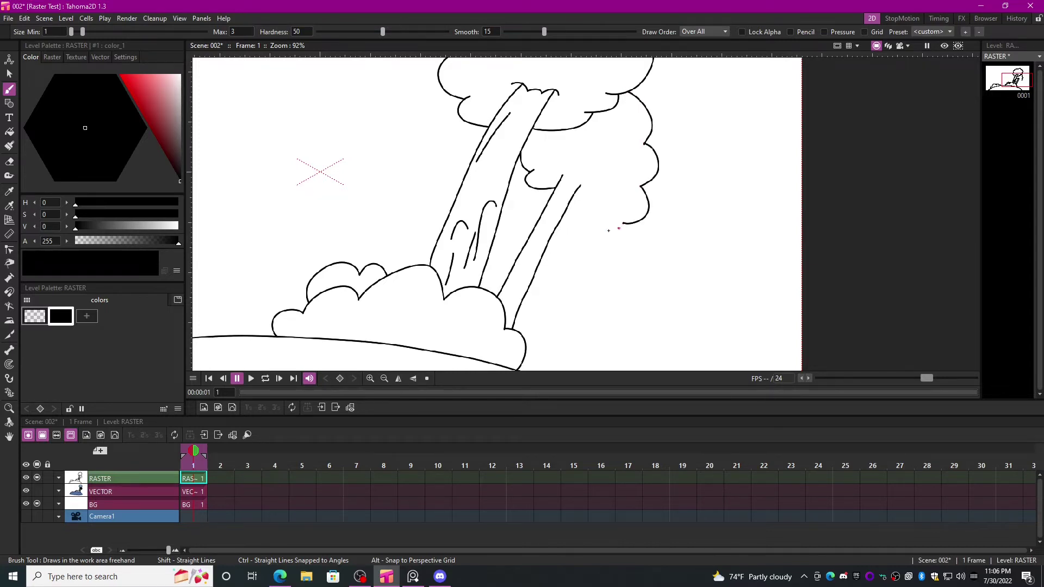
pyautogui.moveTo(610, 186); pyautogui.dragTo(565, 212)
# Fill the foliage and trunk of the background tree with black.
pyautogui.scroll(2, 573, 209)
pyautogui.press('f')
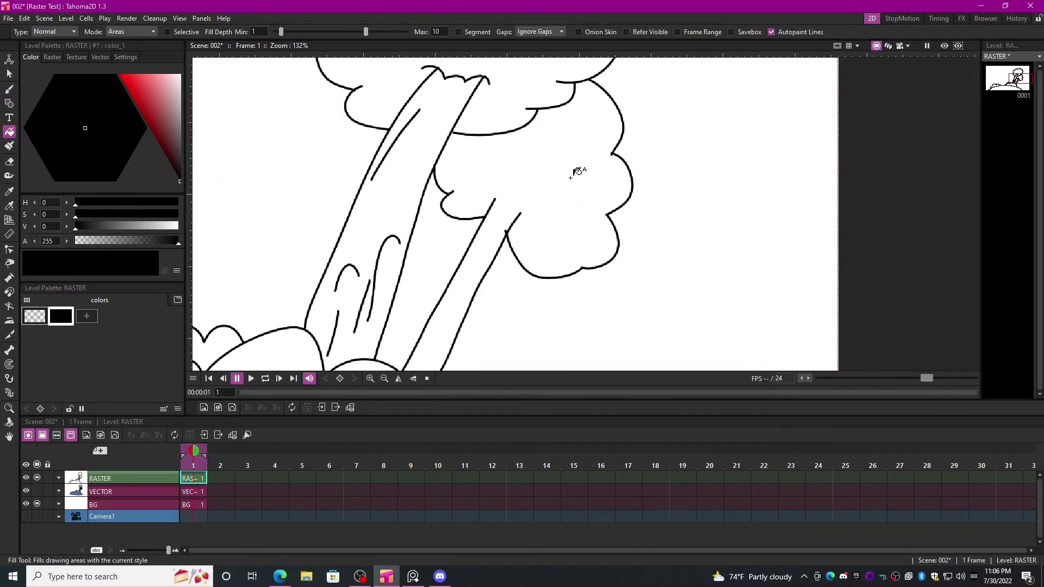
pyautogui.click(575, 178)
pyautogui.scroll(-4, 570, 193)
# Add a new style to the RASTER palette and set its color to a soft blue (H 228, S 42, V 76).
pyautogui.click(87, 315)
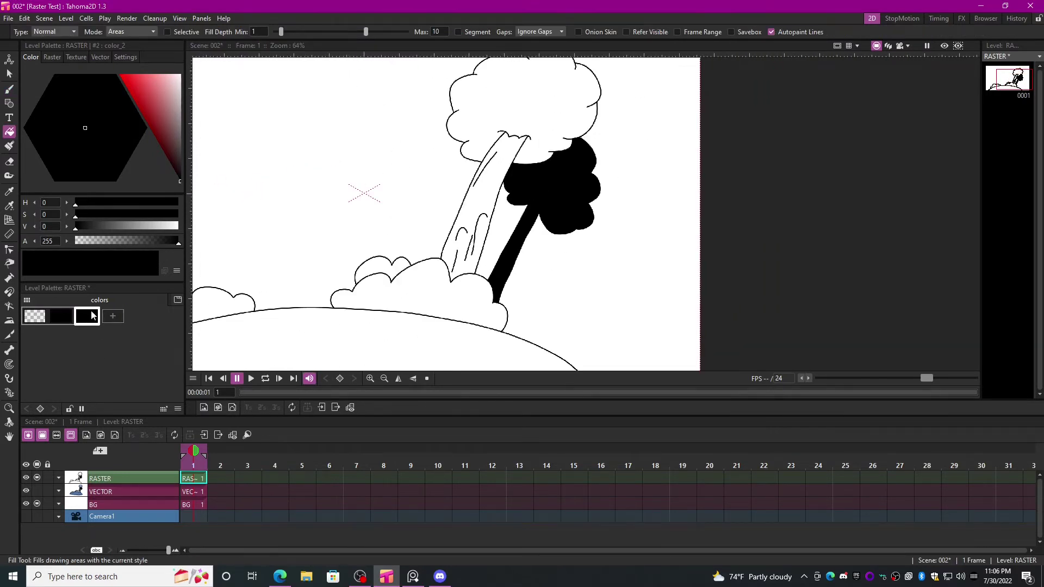
pyautogui.click(64, 146)
pyautogui.click(70, 146)
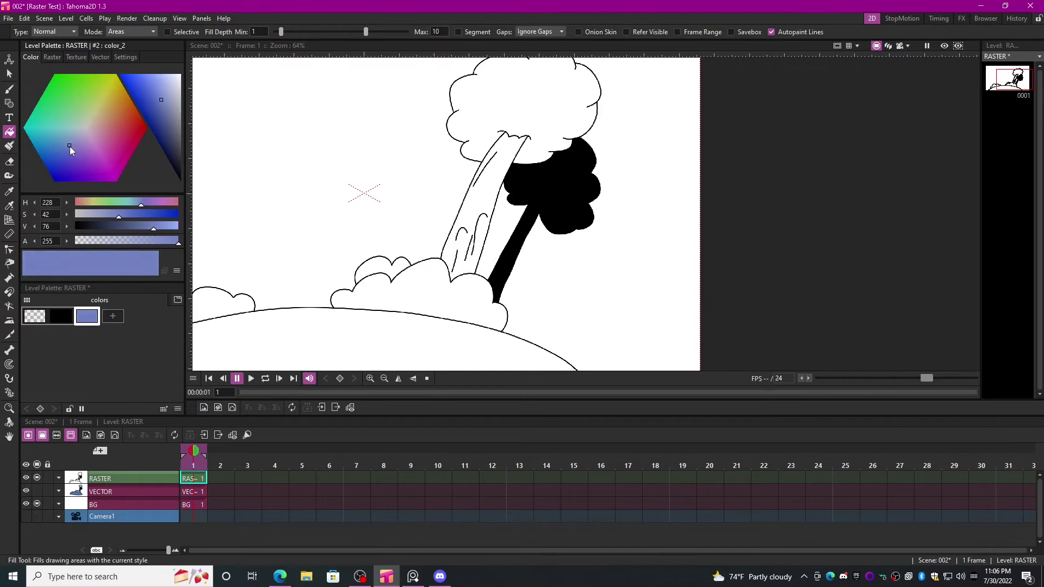
# Fill the tree trunk with the soft blue, and its foliage and both front bushes with a new lighter blue style (H 230, S 33, V 100).
pyautogui.click(511, 154)
pyautogui.scroll(1, 511, 154)
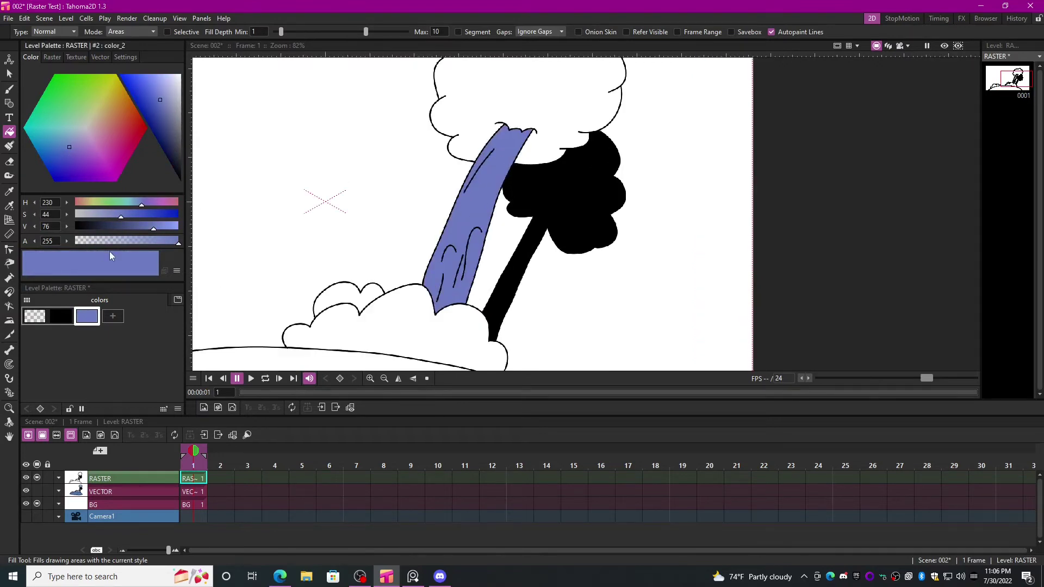
pyautogui.click(113, 315)
pyautogui.moveTo(161, 89); pyautogui.dragTo(161, 74)
pyautogui.click(553, 91)
pyautogui.moveTo(567, 212); pyautogui.dragTo(600, 110)
pyautogui.click(483, 218)
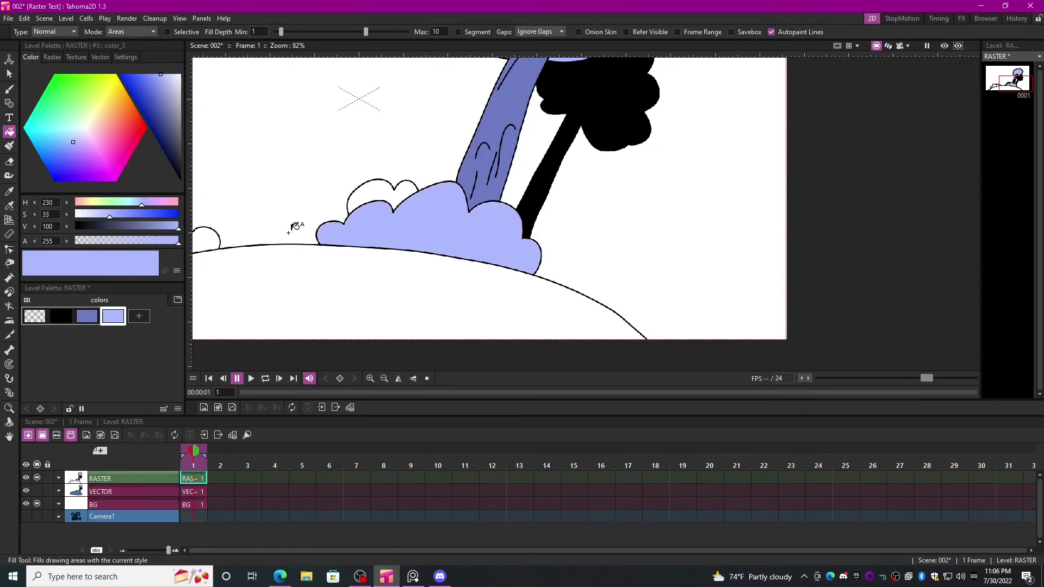
pyautogui.moveTo(293, 228); pyautogui.dragTo(579, 192)
pyautogui.scroll(1, 419, 200)
pyautogui.click(419, 202)
# Fill the small back bush and the hill with the darker blue style.
pyautogui.click(87, 316)
pyautogui.click(720, 145)
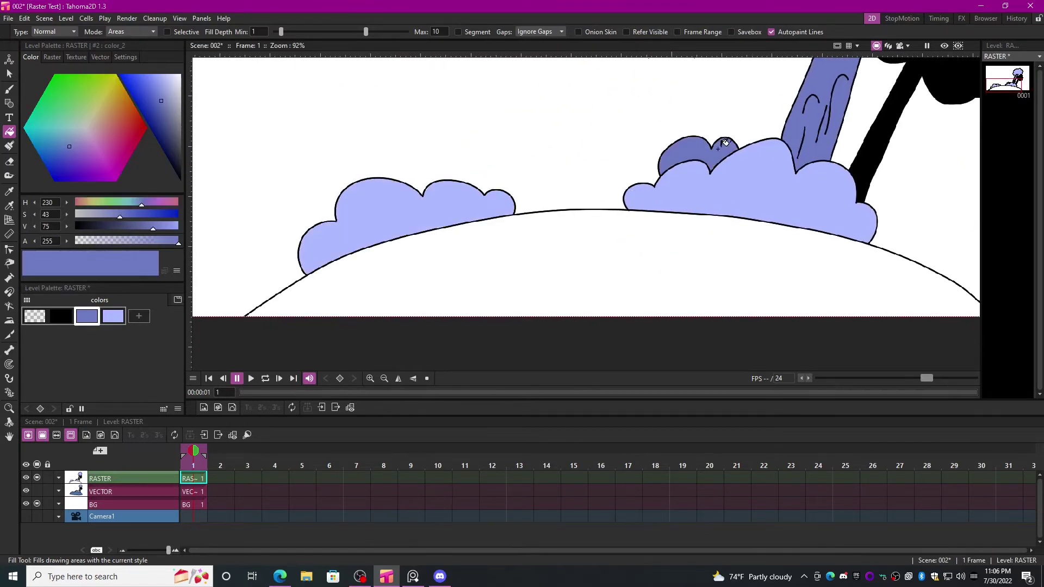
pyautogui.click(625, 267)
pyautogui.scroll(-3, 614, 268)
pyautogui.scroll(2, 651, 245)
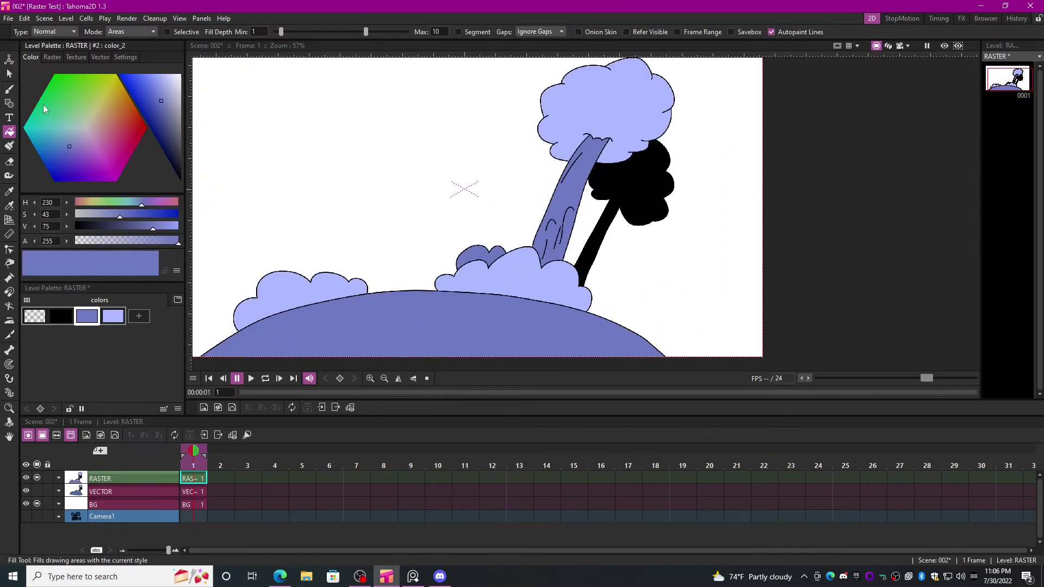
# Try recoloring the light blue palette style to magenta (H 291, S 93, V 100) and undo the change.
pyautogui.moveTo(100, 151); pyautogui.dragTo(69, 147)
pyautogui.click(113, 316)
pyautogui.moveTo(112, 163); pyautogui.dragTo(105, 178)
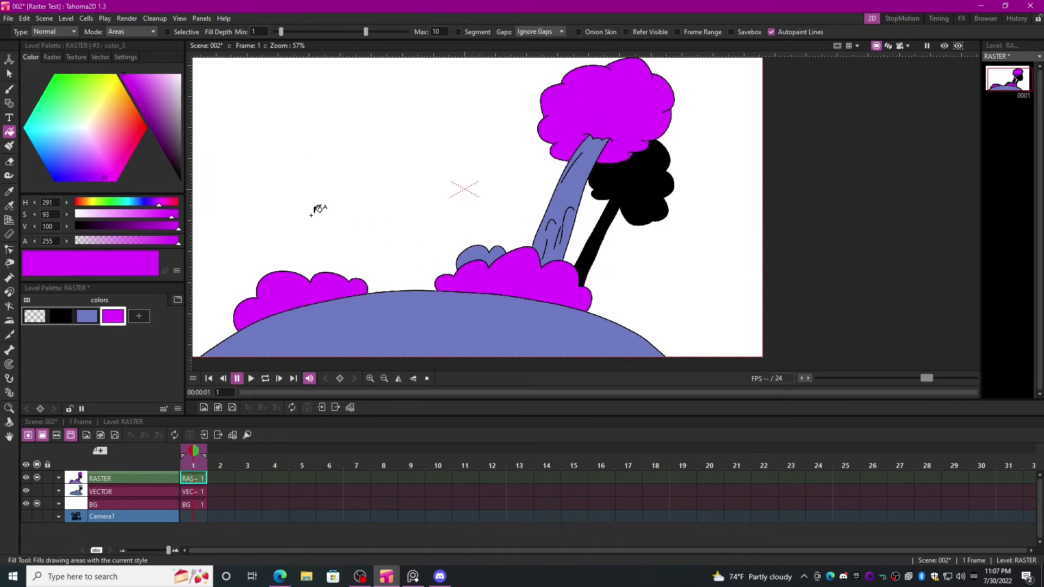
pyautogui.hotkey('ctrl', 'z')
# Draw short black Brush strokes crossing the outlines of the bushes around the tree's base.
pyautogui.click(52, 317)
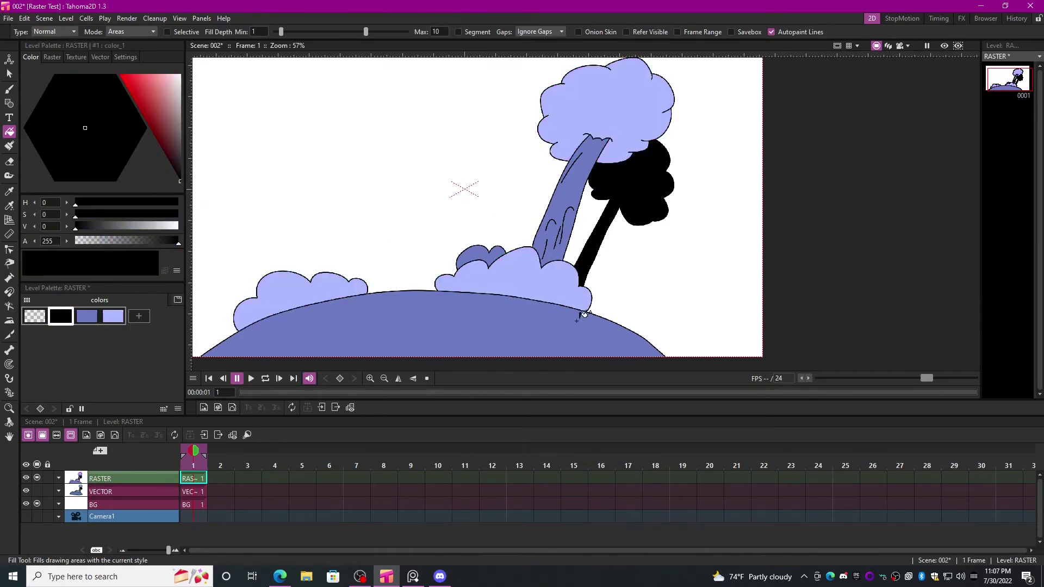
pyautogui.scroll(2, 580, 310)
pyautogui.press('b')
pyautogui.scroll(7, 409, 240)
pyautogui.moveTo(417, 262)
pyautogui.mouseDown()
pyautogui.moveTo(393, 224)
pyautogui.moveTo(308, 209)
pyautogui.mouseUp()
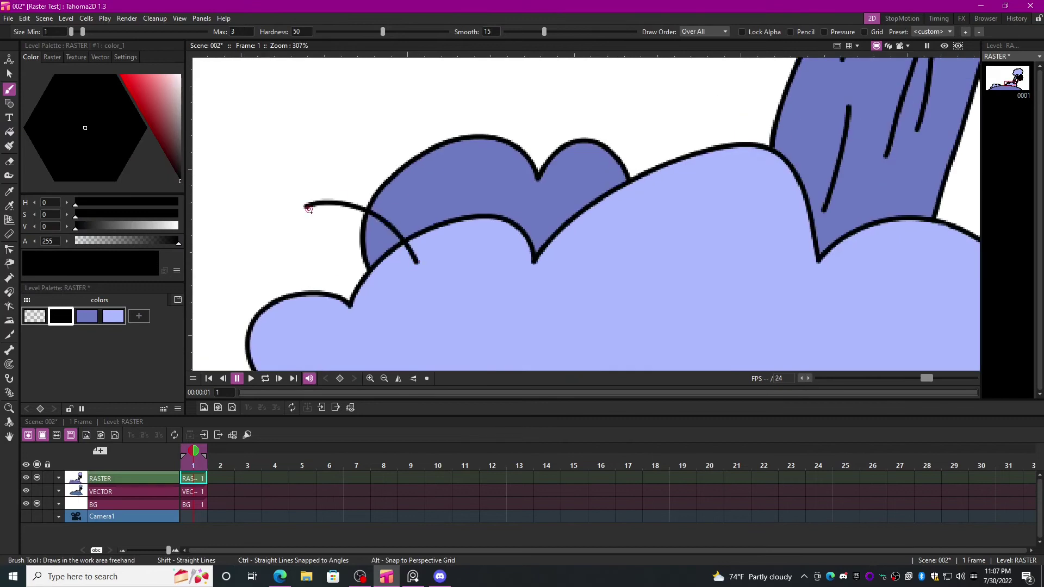
pyautogui.moveTo(494, 246)
pyautogui.mouseDown()
pyautogui.moveTo(492, 206)
pyautogui.moveTo(513, 189)
pyautogui.mouseUp()
pyautogui.moveTo(724, 194); pyautogui.dragTo(689, 125)
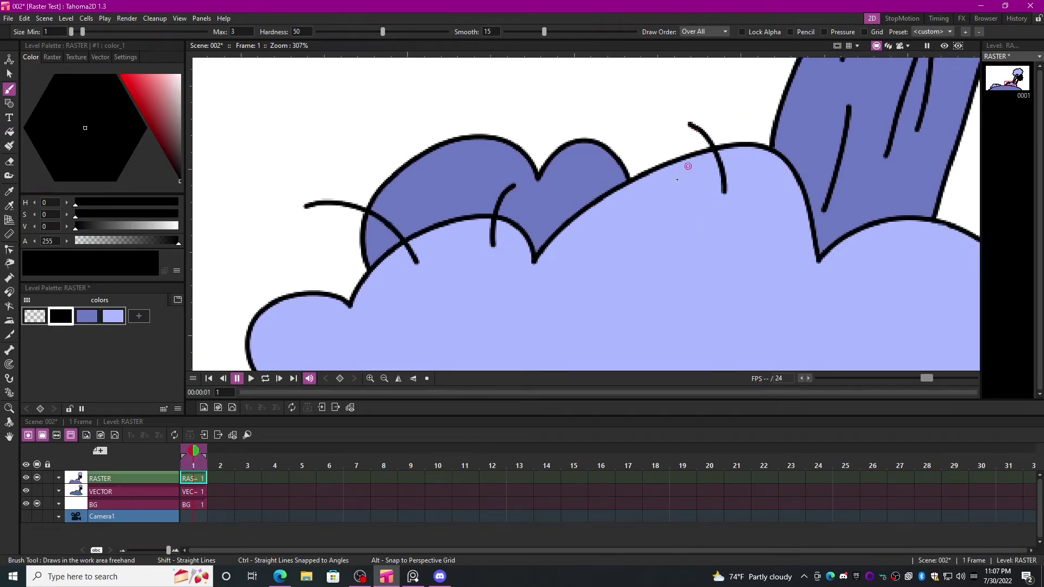
pyautogui.moveTo(670, 189); pyautogui.dragTo(633, 126)
pyautogui.moveTo(704, 242)
pyautogui.mouseDown()
pyautogui.moveTo(401, 126)
pyautogui.moveTo(379, 128)
pyautogui.mouseUp()
pyautogui.moveTo(621, 131); pyautogui.dragTo(666, 94)
pyautogui.moveTo(769, 305)
pyautogui.mouseDown()
pyautogui.moveTo(586, 236)
pyautogui.moveTo(673, 199)
pyautogui.moveTo(737, 305)
pyautogui.mouseUp()
pyautogui.scroll(1, 586, 236)
pyautogui.scroll(-9, 640, 226)
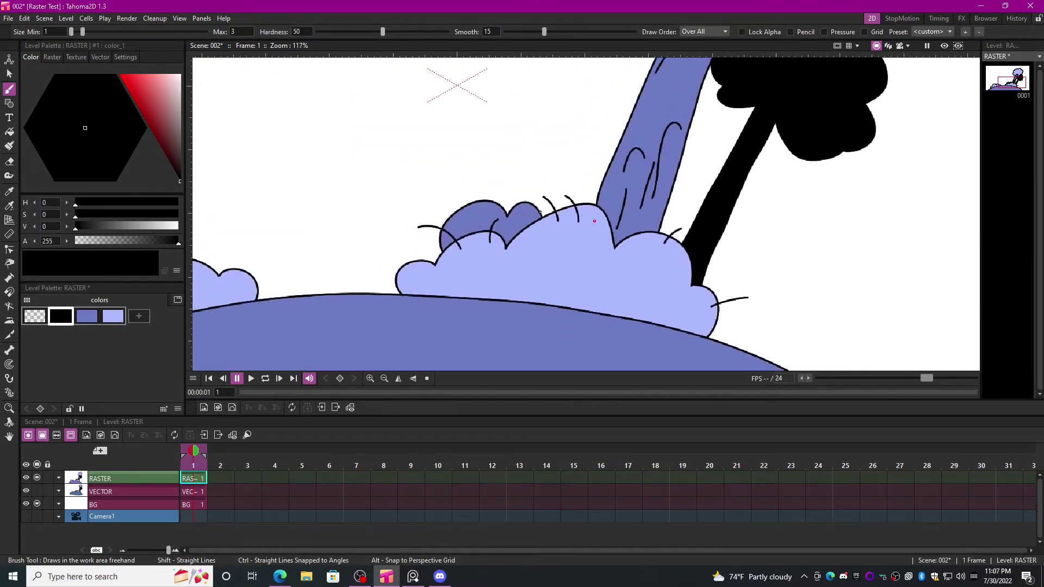
# Try erasing the end of the stroke inside the back bush with the Eraser in Lines mode, and undo it.
pyautogui.scroll(4, 475, 219)
pyautogui.scroll(4, 446, 278)
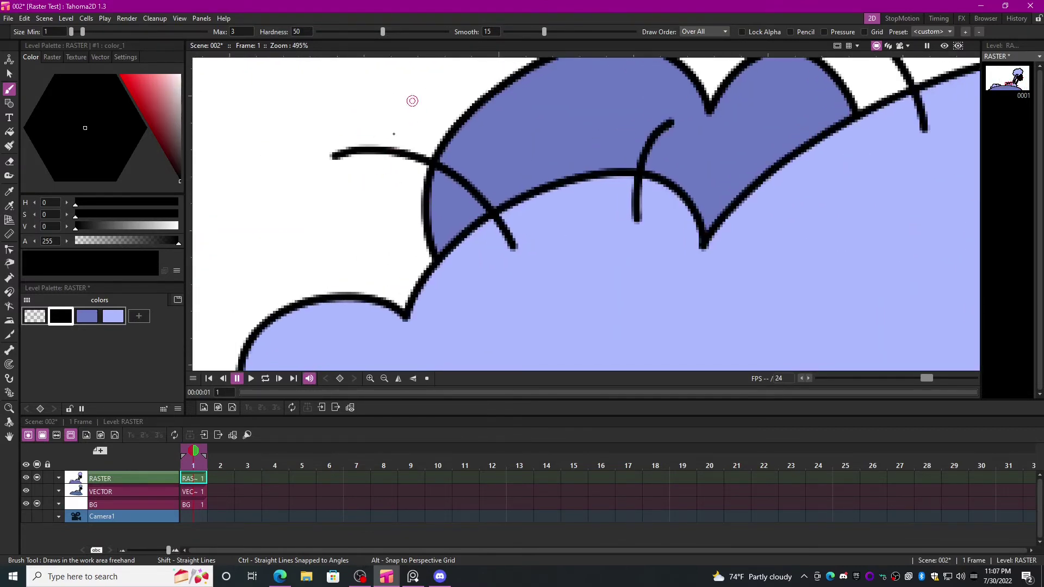
pyautogui.moveTo(631, 191); pyautogui.dragTo(531, 215)
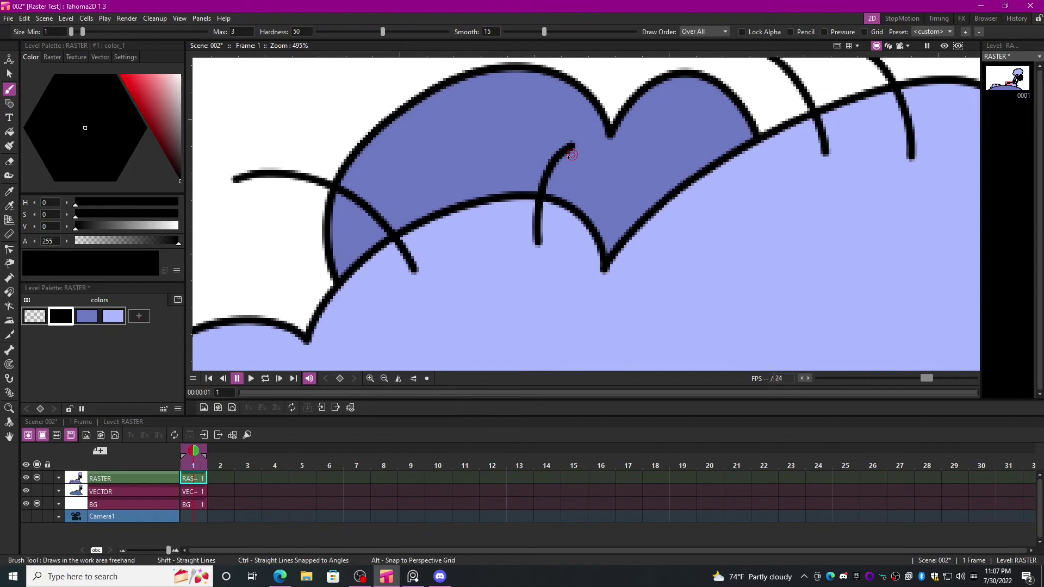
pyautogui.press('a')
pyautogui.click(504, 31)
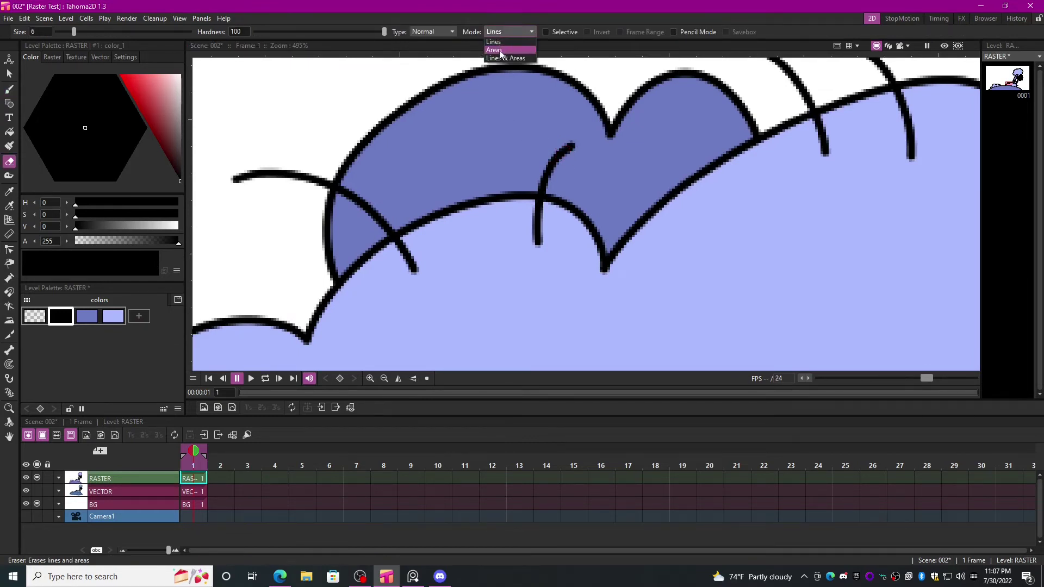
pyautogui.click(503, 33)
pyautogui.moveTo(575, 133); pyautogui.dragTo(575, 134)
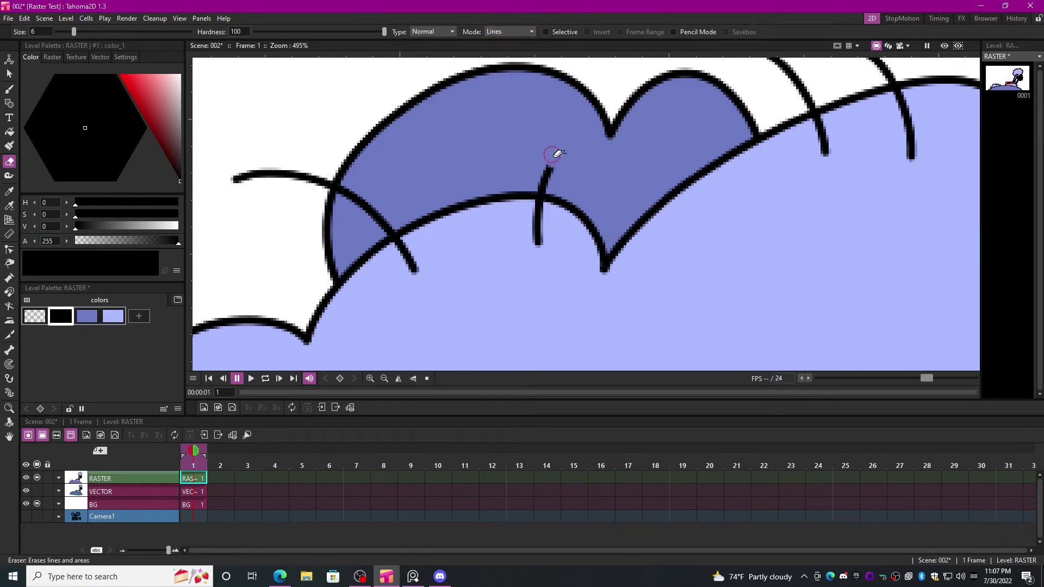
pyautogui.hotkey('ctrl', 'z')
# Try erasing the same stroke's end in Areas mode and in Lines & Areas mode, undoing each attempt.
pyautogui.click(509, 35)
pyautogui.click(510, 49)
pyautogui.moveTo(576, 136); pyautogui.dragTo(553, 162)
pyautogui.hotkey('ctrl', 'z')
pyautogui.click(509, 32)
pyautogui.click(511, 59)
pyautogui.hotkey('ctrl', 'z')
# Try erasing the stroke's end again in Lines mode, undo it, and erase part of the outline between the two bushes.
pyautogui.click(515, 31)
pyautogui.click(514, 43)
pyautogui.moveTo(571, 140); pyautogui.dragTo(545, 171)
pyautogui.hotkey('ctrl', 'z')
pyautogui.moveTo(630, 223)
pyautogui.mouseDown()
pyautogui.moveTo(677, 178)
pyautogui.moveTo(683, 185)
pyautogui.mouseUp()
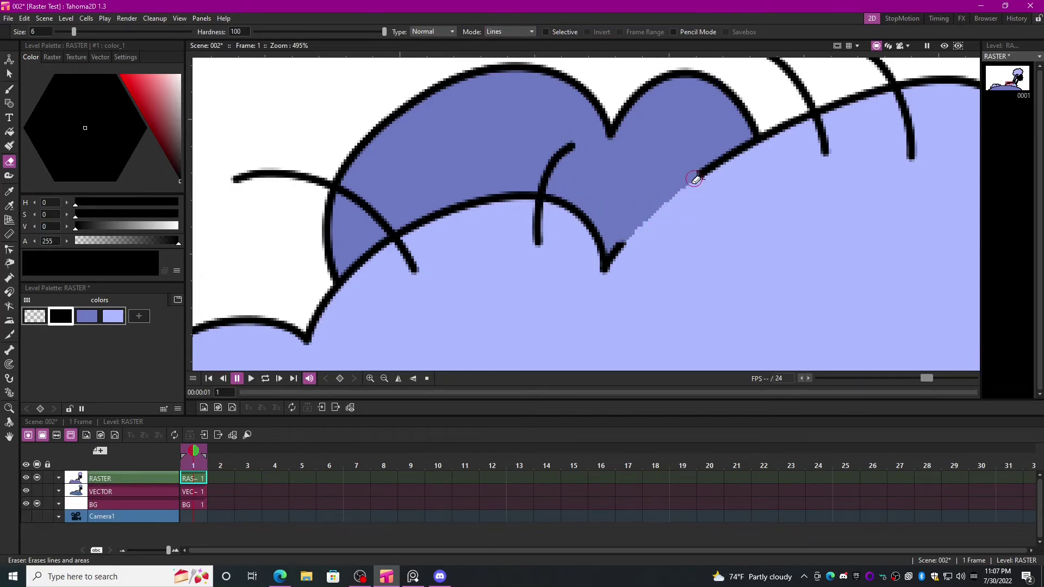
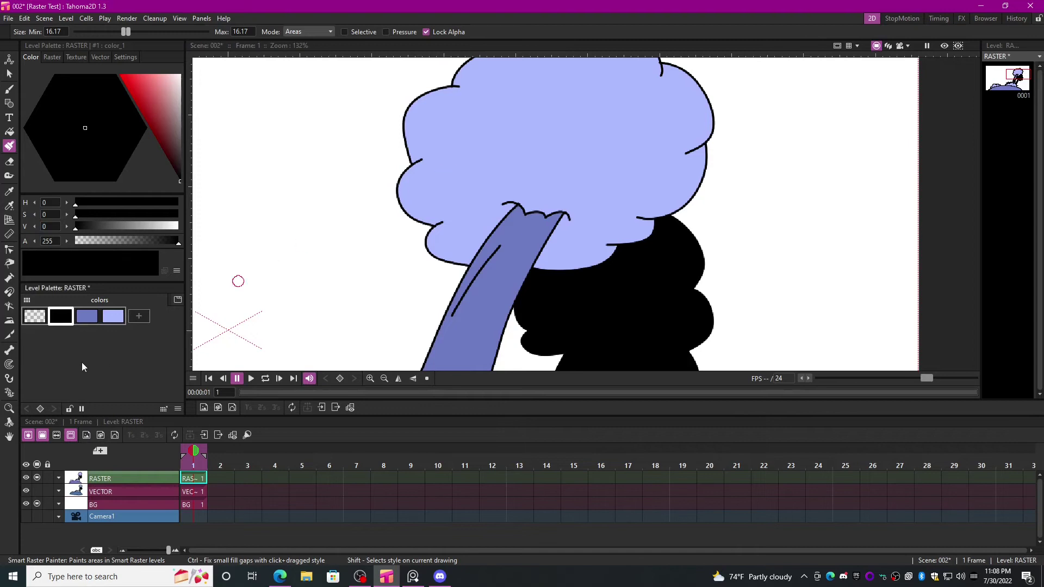
# Add a magenta style (H 287, S 86, V 100) and paint a shadow band along the foliage's left and lower edges.
pyautogui.click(114, 317)
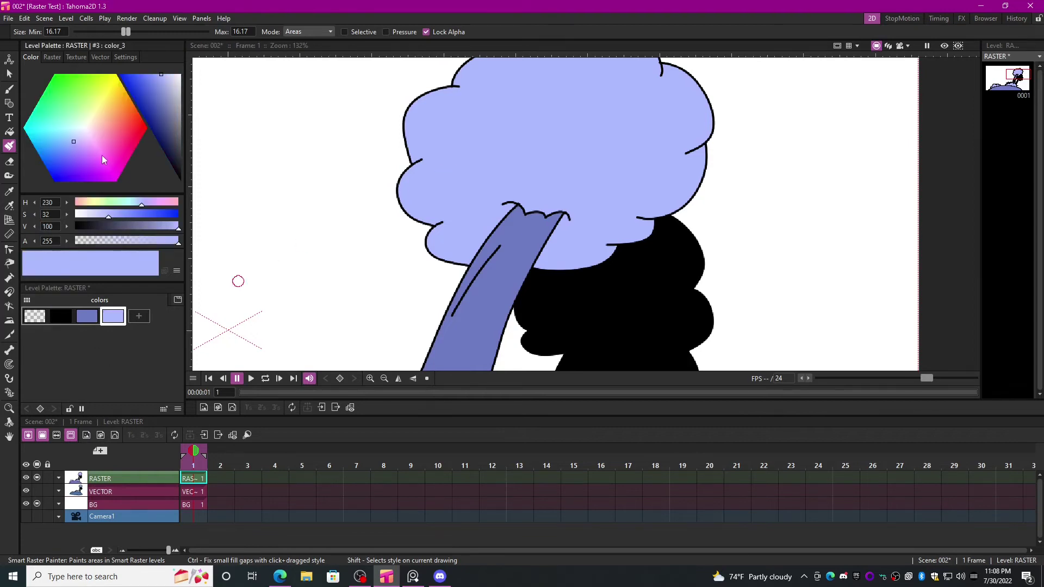
pyautogui.click(139, 316)
pyautogui.moveTo(102, 162); pyautogui.dragTo(99, 173)
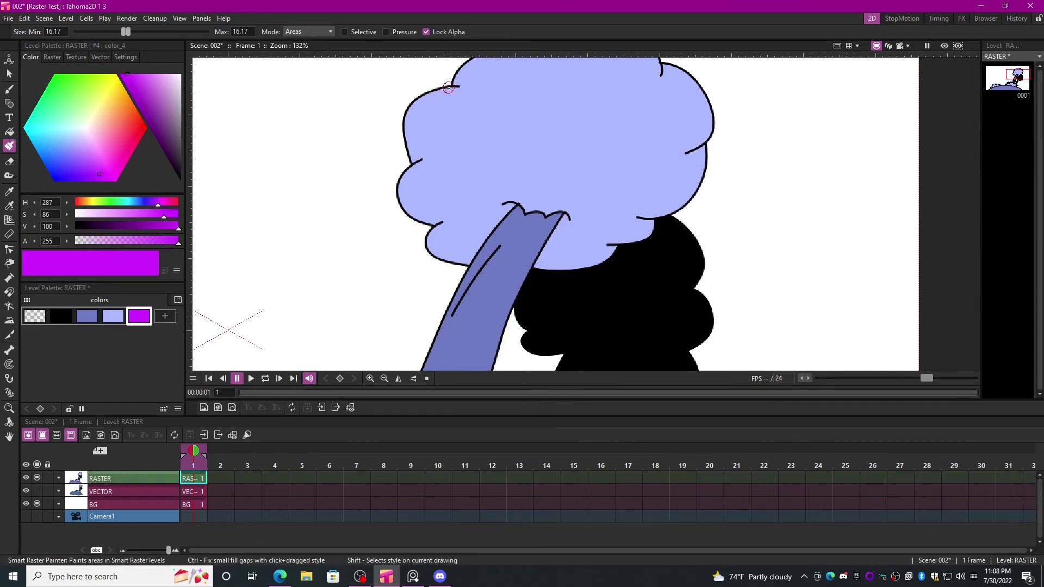
pyautogui.moveTo(423, 107)
pyautogui.mouseDown()
pyautogui.moveTo(414, 148)
pyautogui.moveTo(444, 85)
pyautogui.mouseUp()
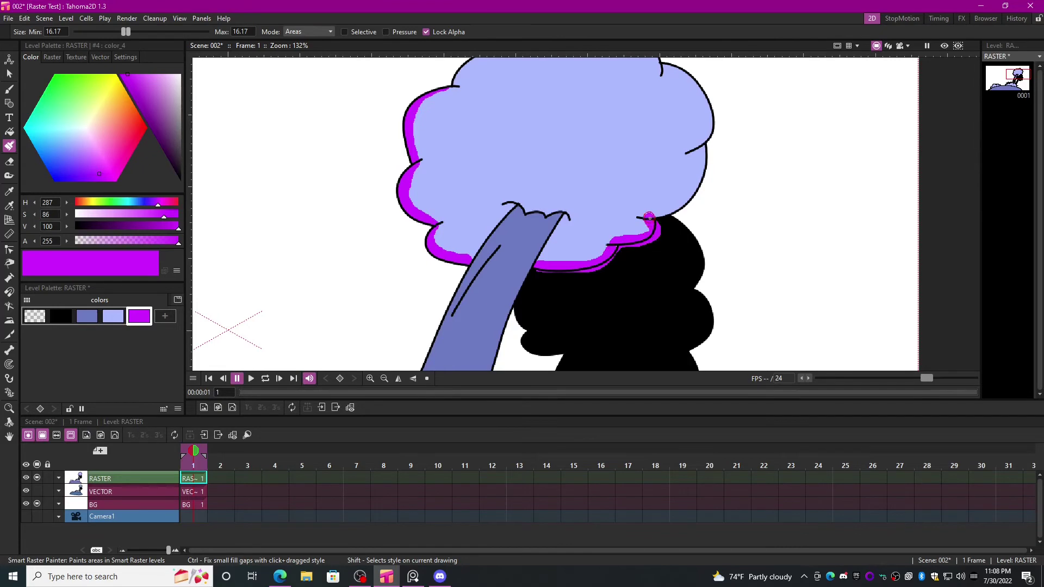
# Undo the last shadow stroke and repaint the magenta band along the foliage's lower-right edge inside the outline.
pyautogui.scroll(5, 688, 191)
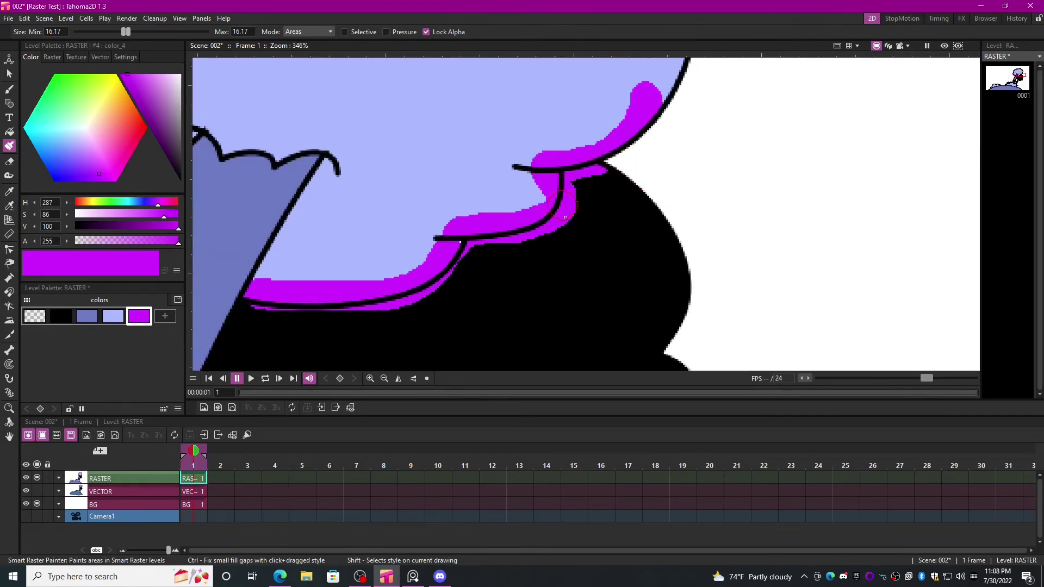
pyautogui.hotkey('ctrl', 'z')
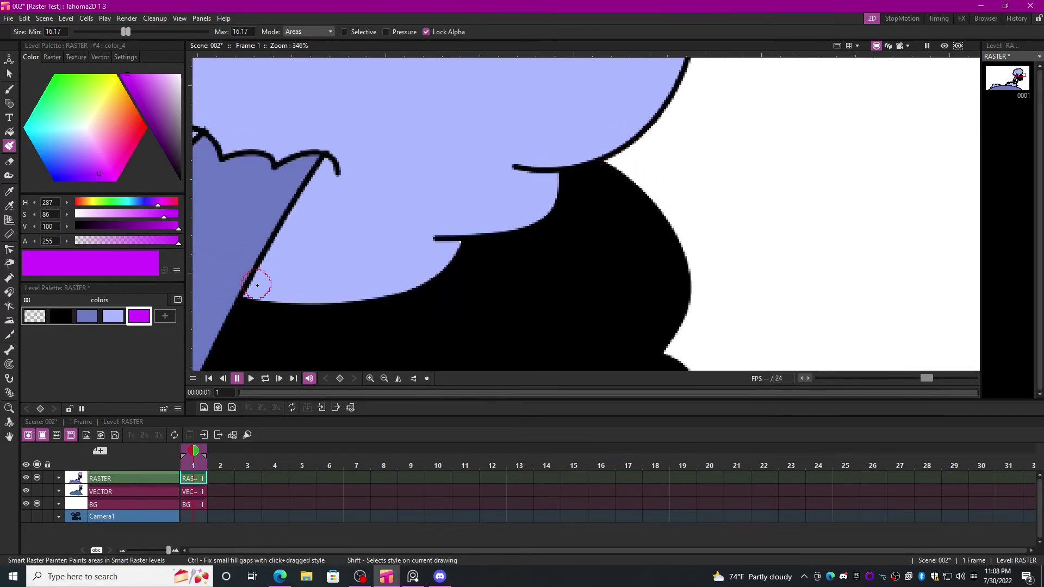
pyautogui.moveTo(257, 285)
pyautogui.mouseDown()
pyautogui.moveTo(407, 278)
pyautogui.moveTo(456, 230)
pyautogui.moveTo(518, 211)
pyautogui.moveTo(547, 173)
pyautogui.moveTo(535, 207)
pyautogui.moveTo(477, 223)
pyautogui.moveTo(536, 206)
pyautogui.moveTo(583, 156)
pyautogui.mouseUp()
pyautogui.moveTo(478, 195); pyautogui.dragTo(594, 196)
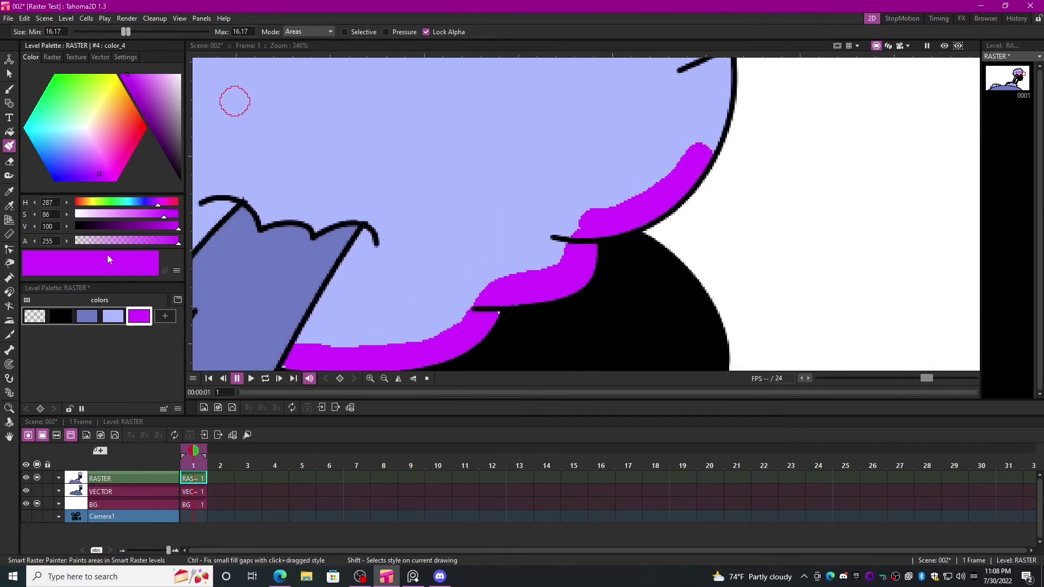
# Thin the lower-right shadow band by painting over its inner edge with the light blue style.
pyautogui.click(107, 320)
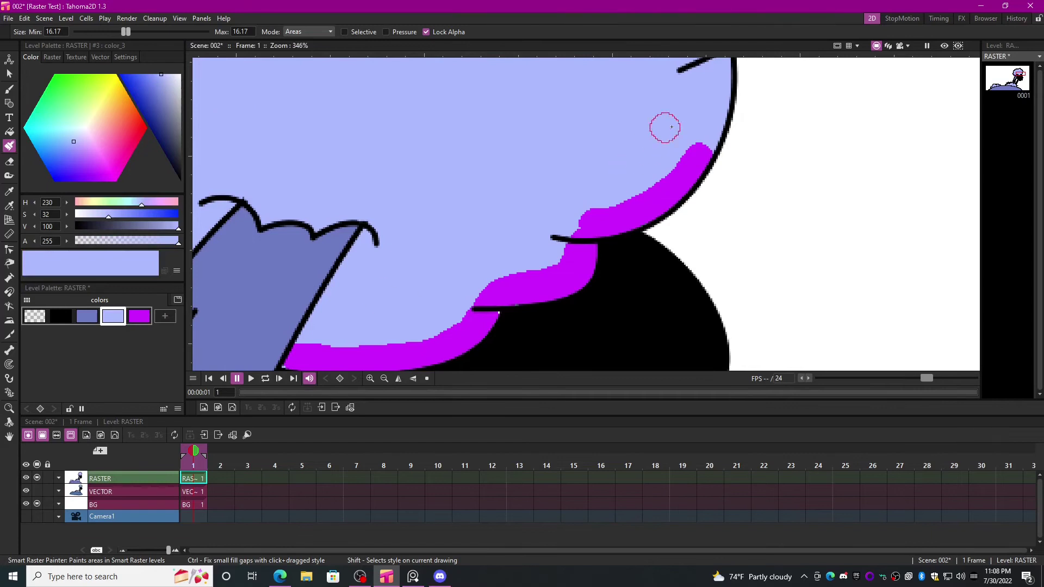
pyautogui.moveTo(682, 132)
pyautogui.mouseDown()
pyautogui.moveTo(625, 208)
pyautogui.moveTo(540, 245)
pyautogui.moveTo(581, 225)
pyautogui.moveTo(588, 234)
pyautogui.moveTo(557, 260)
pyautogui.moveTo(486, 286)
pyautogui.moveTo(512, 284)
pyautogui.moveTo(616, 203)
pyautogui.moveTo(525, 259)
pyautogui.moveTo(425, 261)
pyautogui.mouseUp()
pyautogui.scroll(-6, 424, 260)
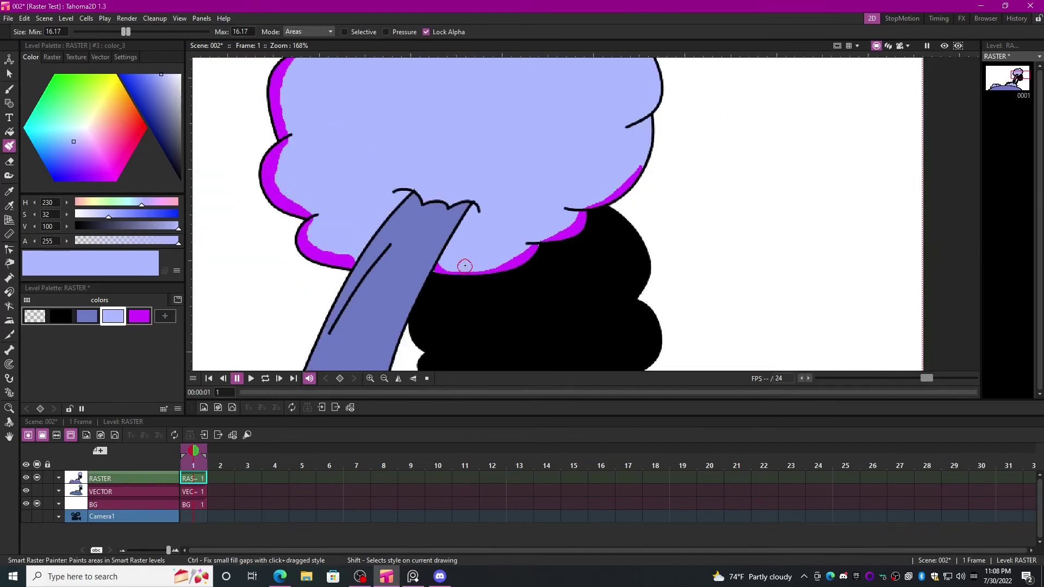
# Paint magenta shadow patches on the foliage at both sides of the trunk's top.
pyautogui.scroll(8, 424, 274)
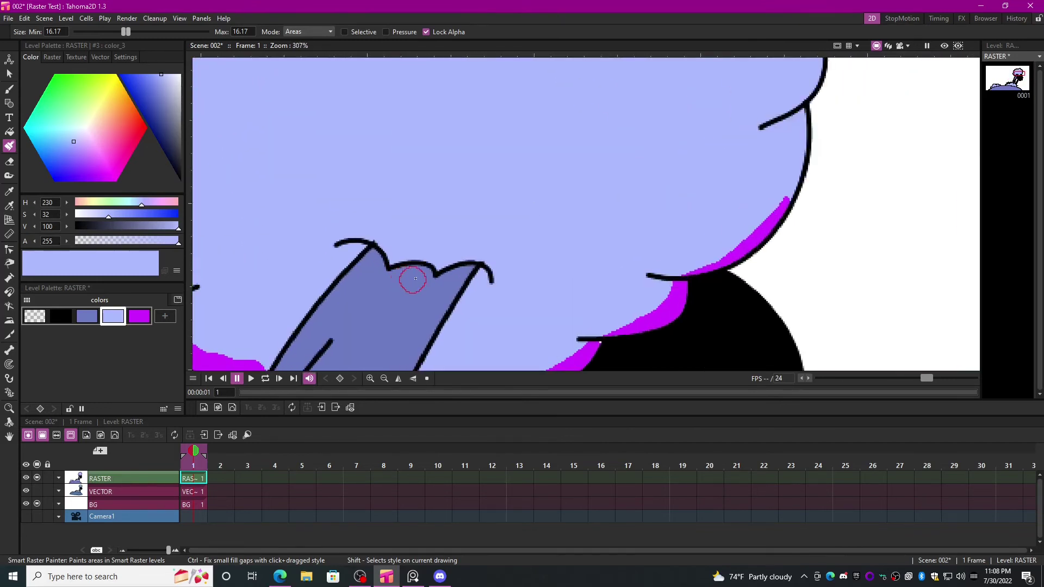
pyautogui.moveTo(410, 277); pyautogui.dragTo(447, 159)
pyautogui.click(139, 316)
pyautogui.moveTo(515, 185)
pyautogui.mouseDown()
pyautogui.moveTo(524, 156)
pyautogui.moveTo(492, 212)
pyautogui.mouseUp()
pyautogui.moveTo(349, 162); pyautogui.dragTo(389, 132)
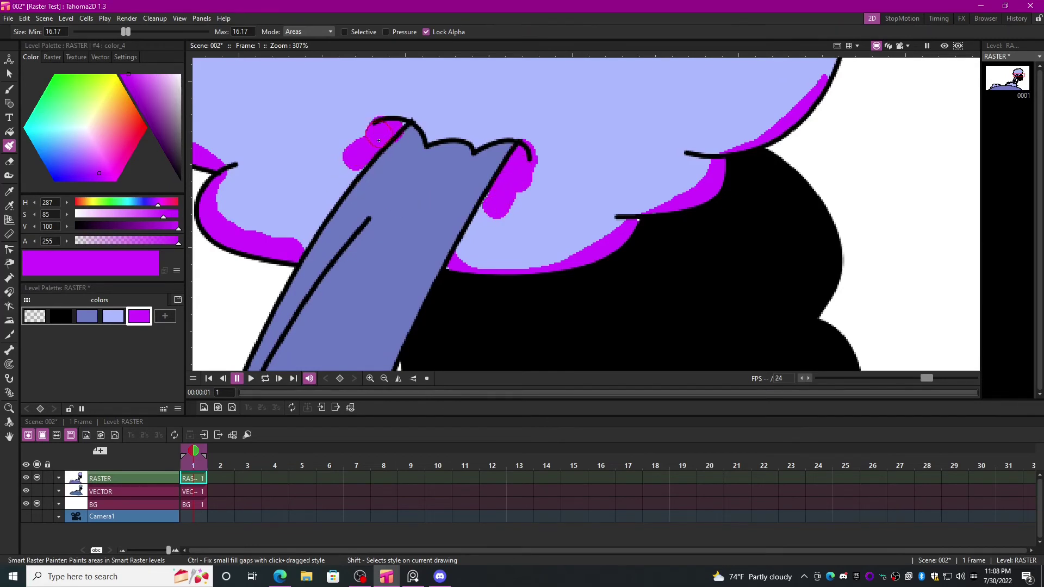
# Add a pale pink style (H 287, S 28, V 100) and paint a highlight along the foliage's upper-right edge.
pyautogui.click(164, 316)
pyautogui.moveTo(143, 80); pyautogui.dragTo(164, 73)
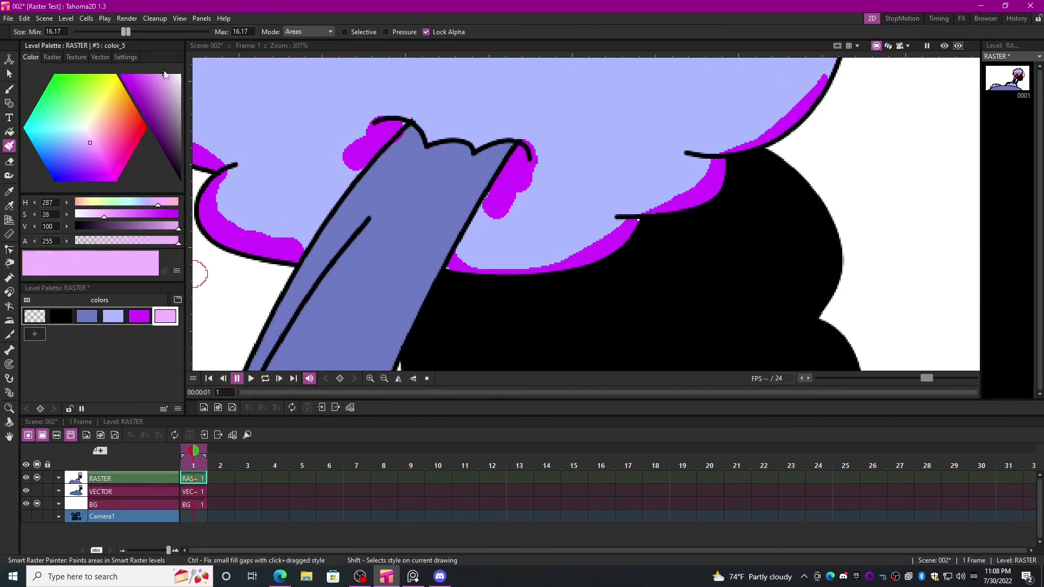
pyautogui.moveTo(603, 76); pyautogui.dragTo(559, 299)
pyautogui.scroll(-4, 573, 323)
pyautogui.scroll(3, 654, 190)
pyautogui.moveTo(605, 141)
pyautogui.mouseDown()
pyautogui.moveTo(656, 176)
pyautogui.moveTo(689, 248)
pyautogui.moveTo(648, 176)
pyautogui.moveTo(682, 229)
pyautogui.moveTo(682, 306)
pyautogui.mouseUp()
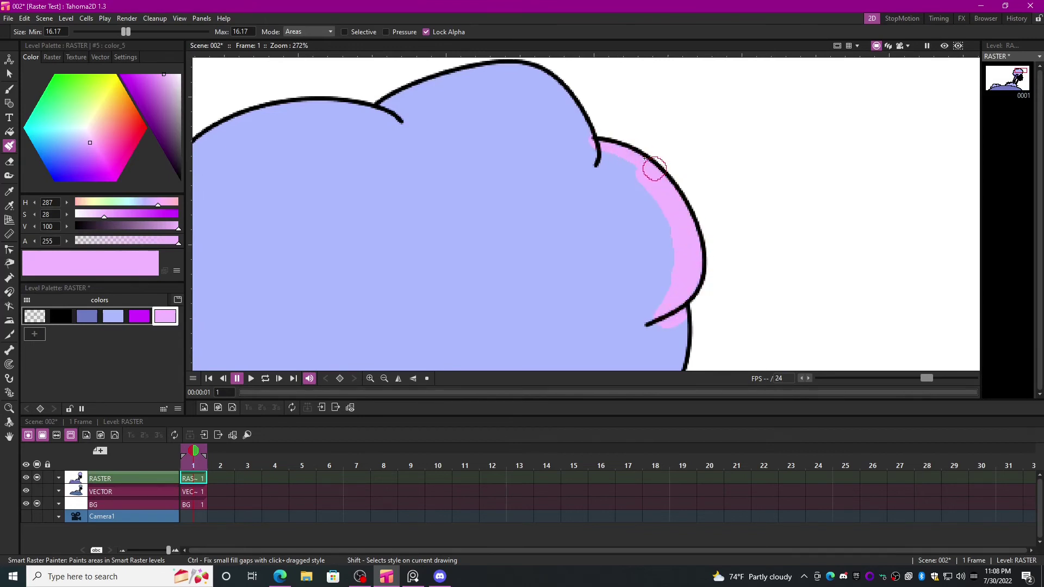
pyautogui.moveTo(601, 133)
pyautogui.mouseDown()
pyautogui.moveTo(465, 69)
pyautogui.moveTo(501, 77)
pyautogui.mouseUp()
pyautogui.scroll(-7, 579, 168)
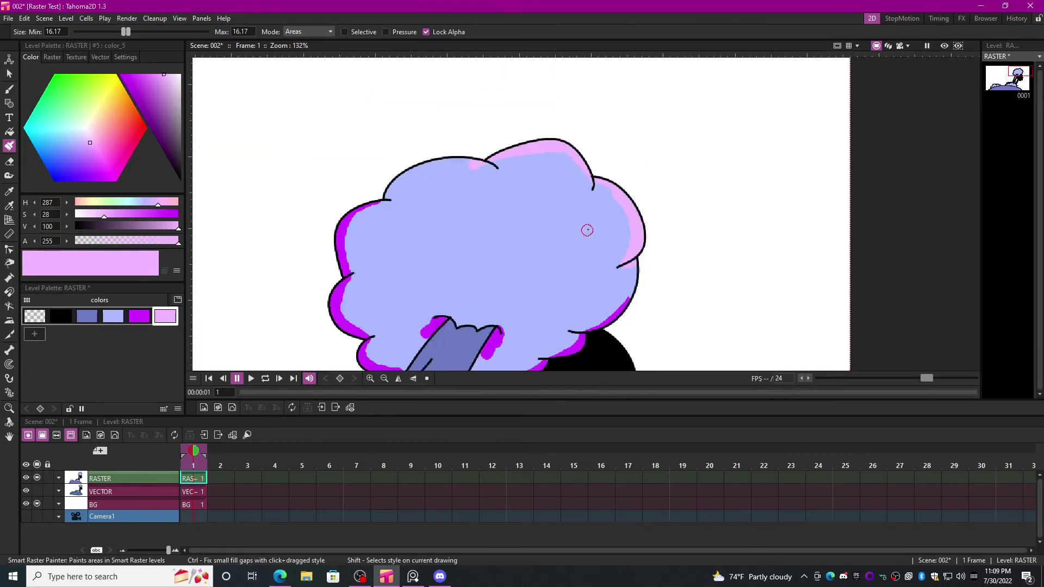
pyautogui.scroll(-4, 573, 239)
pyautogui.scroll(4, 457, 263)
pyautogui.moveTo(501, 348); pyautogui.dragTo(484, 314)
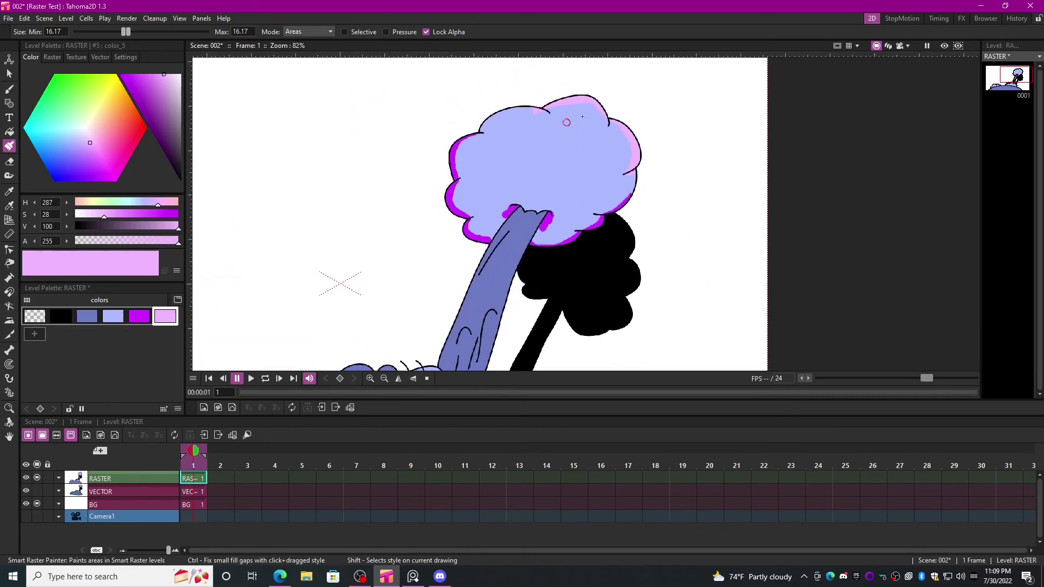
pyautogui.scroll(1, 520, 185)
pyautogui.moveTo(518, 206); pyautogui.dragTo(532, 186)
pyautogui.scroll(-5, 538, 186)
pyautogui.scroll(4, 536, 189)
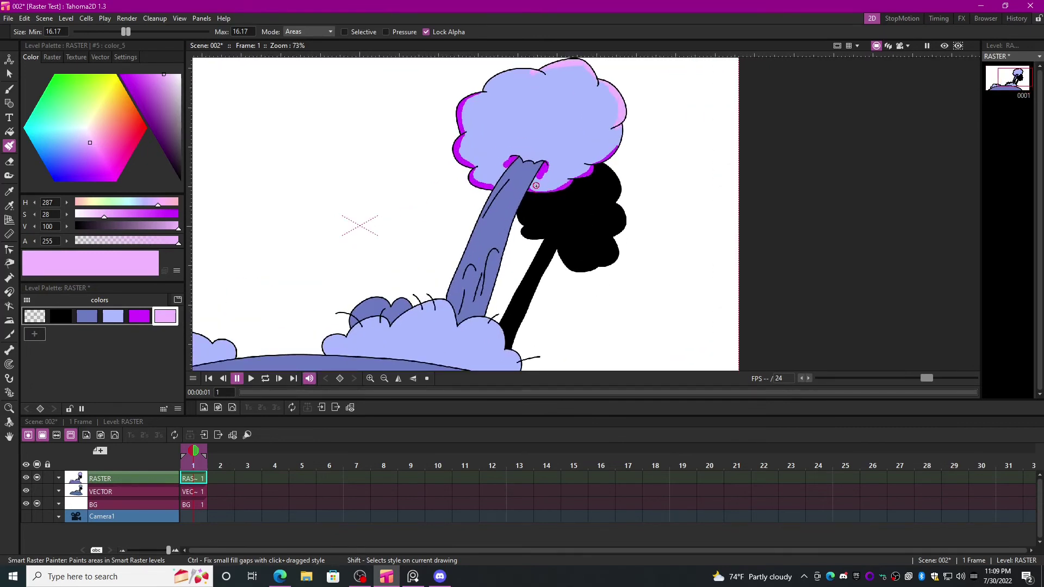
# Hide the RASTER level, show the VECTOR level, and make the VECTOR drawing at frame 1 active with the Selection tool.
pyautogui.click(37, 477)
pyautogui.click(37, 491)
pyautogui.scroll(4, 521, 219)
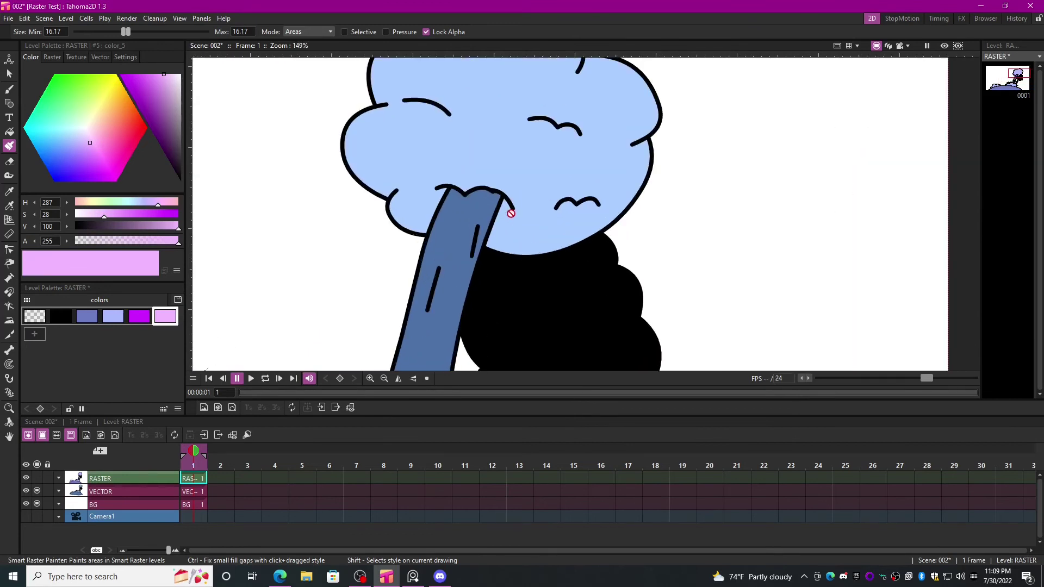
pyautogui.press('s')
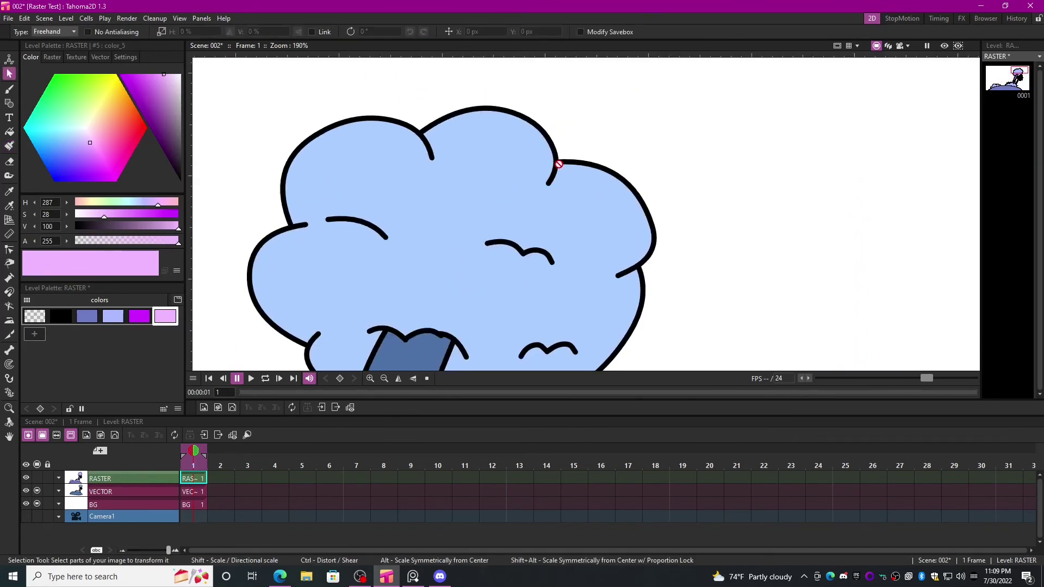
pyautogui.scroll(-3, 558, 168)
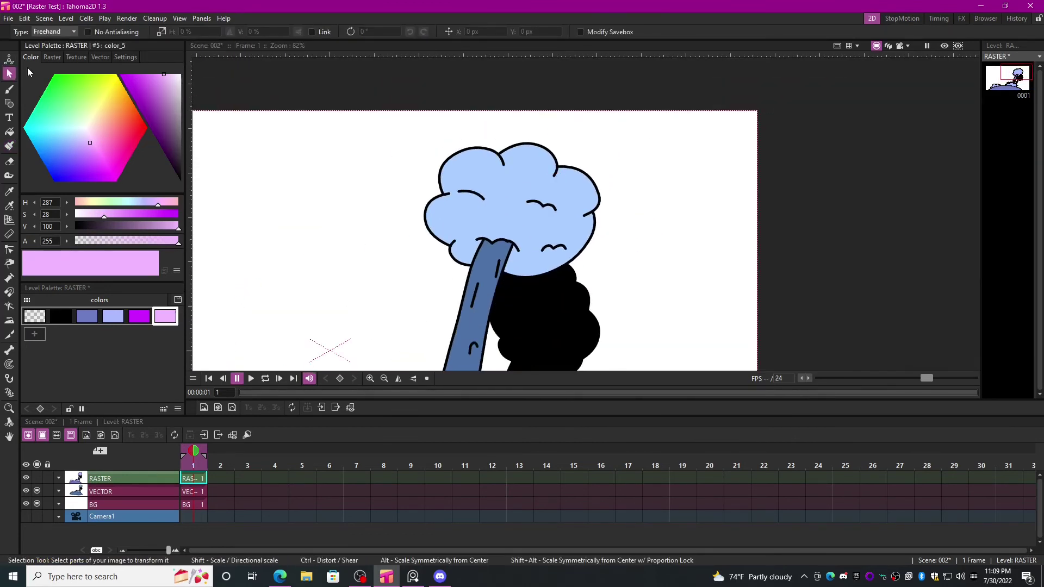
pyautogui.click(195, 491)
# Select all strokes of the vector landscape with a freehand selection around the whole drawing.
pyautogui.scroll(3, 582, 280)
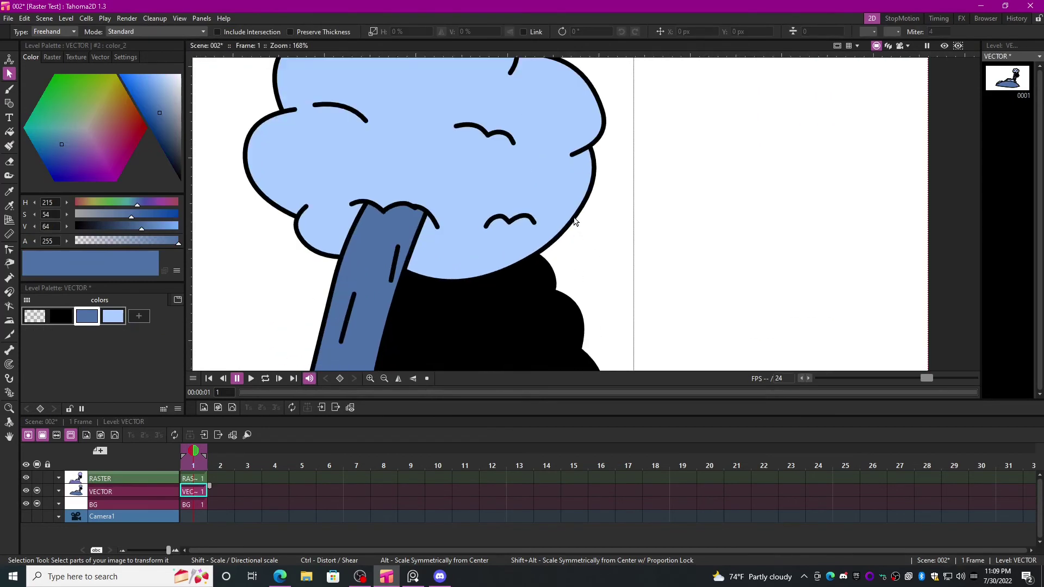
pyautogui.click(585, 255)
pyautogui.scroll(-6, 599, 277)
pyautogui.moveTo(446, 340); pyautogui.dragTo(463, 274)
pyautogui.moveTo(494, 204); pyautogui.dragTo(441, 224)
pyautogui.moveTo(635, 155)
pyautogui.mouseDown()
pyautogui.moveTo(99, 352)
pyautogui.moveTo(592, 162)
pyautogui.mouseUp()
pyautogui.moveTo(630, 245); pyautogui.dragTo(650, 140)
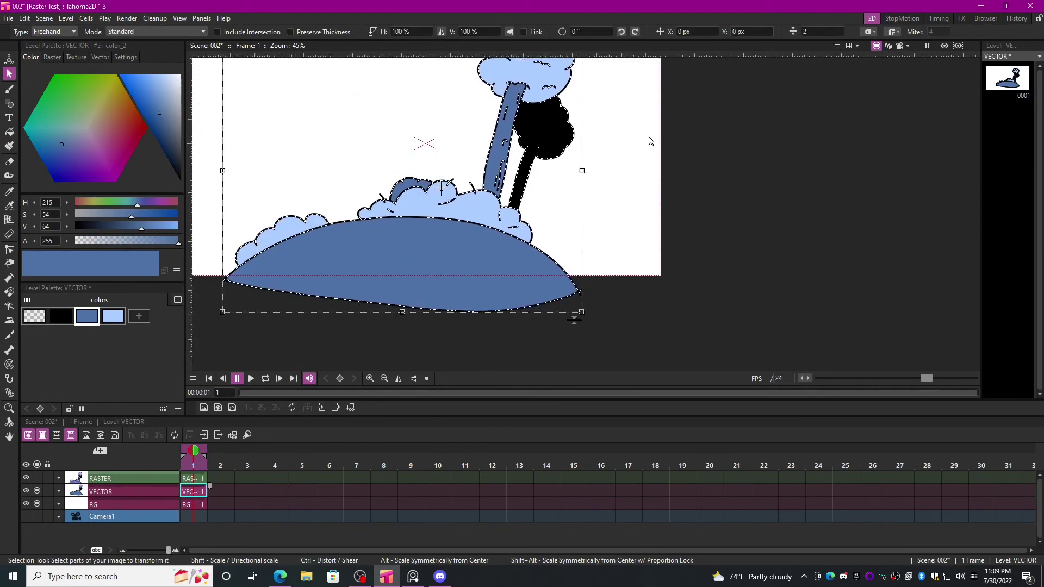
# Try thickening all selected outline strokes of the vector landscape, to about 38 and about 22, then undo both changes.
pyautogui.scroll(4, 656, 177)
pyautogui.moveTo(586, 326); pyautogui.dragTo(632, 98)
pyautogui.scroll(-1, 587, 196)
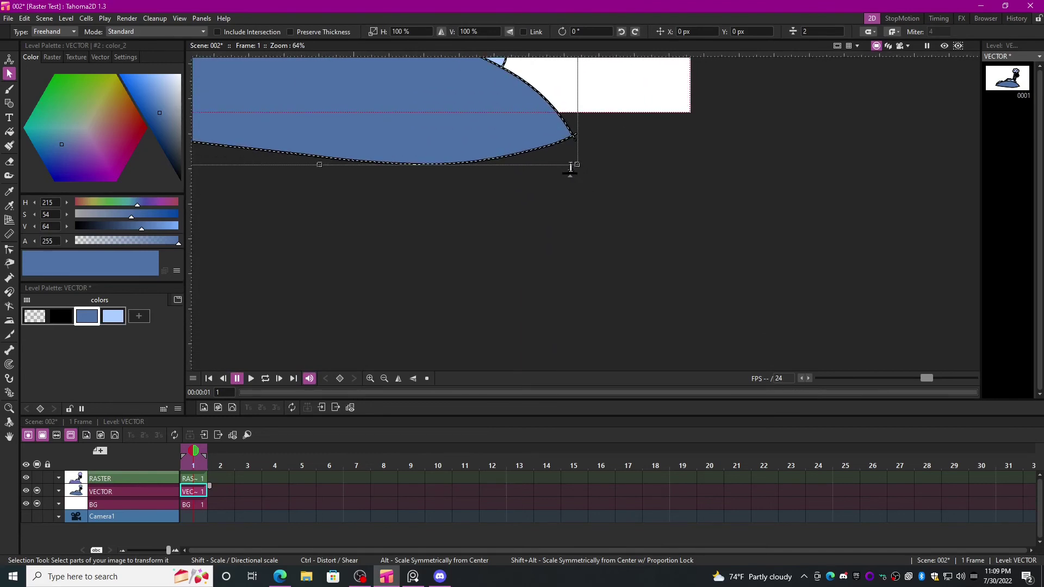
pyautogui.moveTo(572, 171); pyautogui.dragTo(599, 103)
pyautogui.moveTo(605, 116)
pyautogui.mouseDown()
pyautogui.moveTo(651, 351)
pyautogui.moveTo(652, 272)
pyautogui.moveTo(635, 259)
pyautogui.mouseUp()
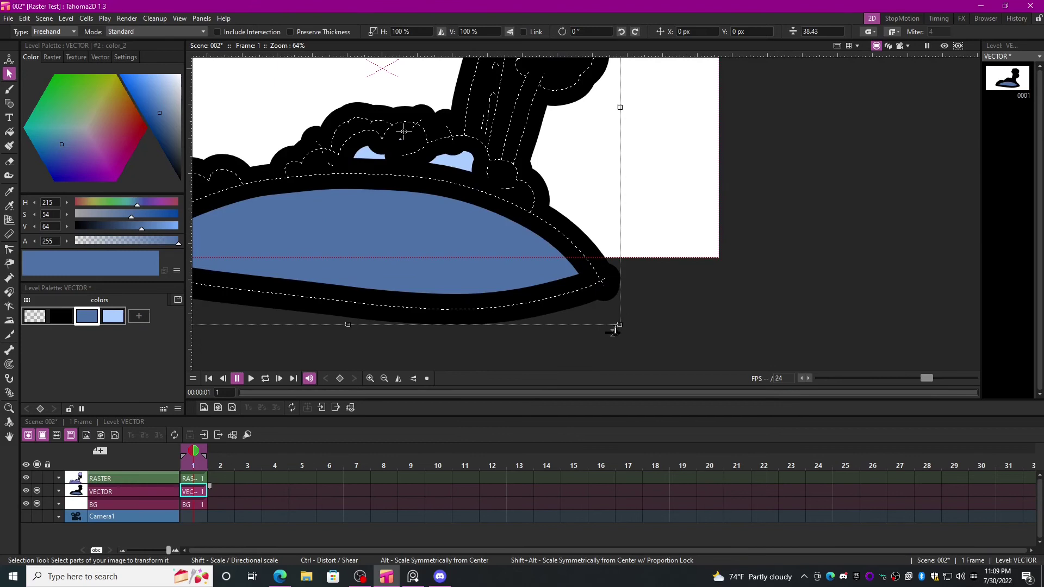
pyautogui.moveTo(614, 330); pyautogui.dragTo(606, 326)
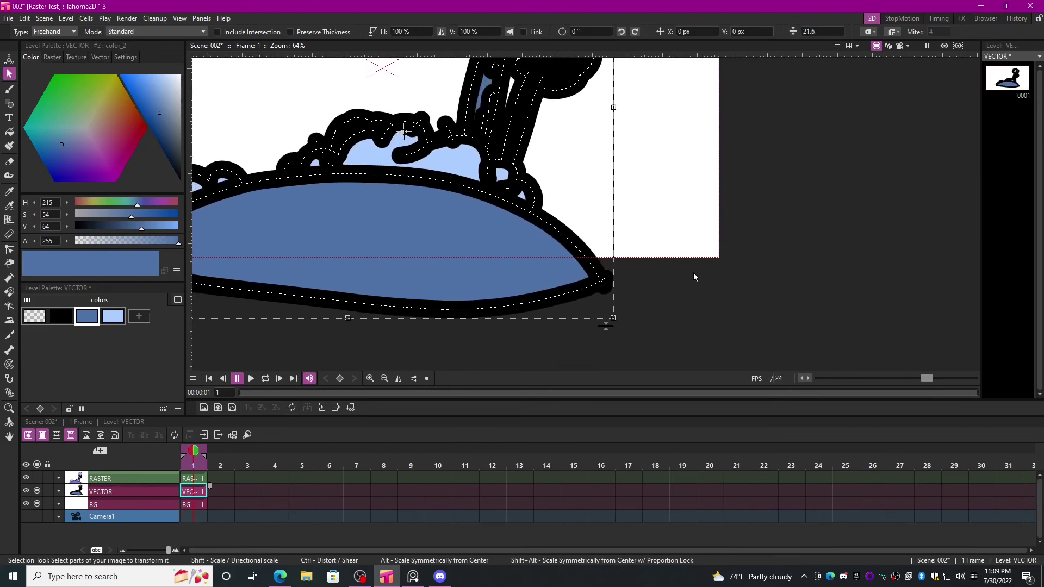
pyautogui.hotkey('ctrl', 'z')
pyautogui.hotkey('ctrl', 'z')
# Try a greater stroke thickness on only the bush outlines and detail strokes above the hill.
pyautogui.click(713, 142)
pyautogui.scroll(-3, 649, 158)
pyautogui.moveTo(649, 157); pyautogui.dragTo(651, 169)
pyautogui.moveTo(641, 183)
pyautogui.mouseDown()
pyautogui.moveTo(492, 118)
pyautogui.moveTo(672, 126)
pyautogui.mouseUp()
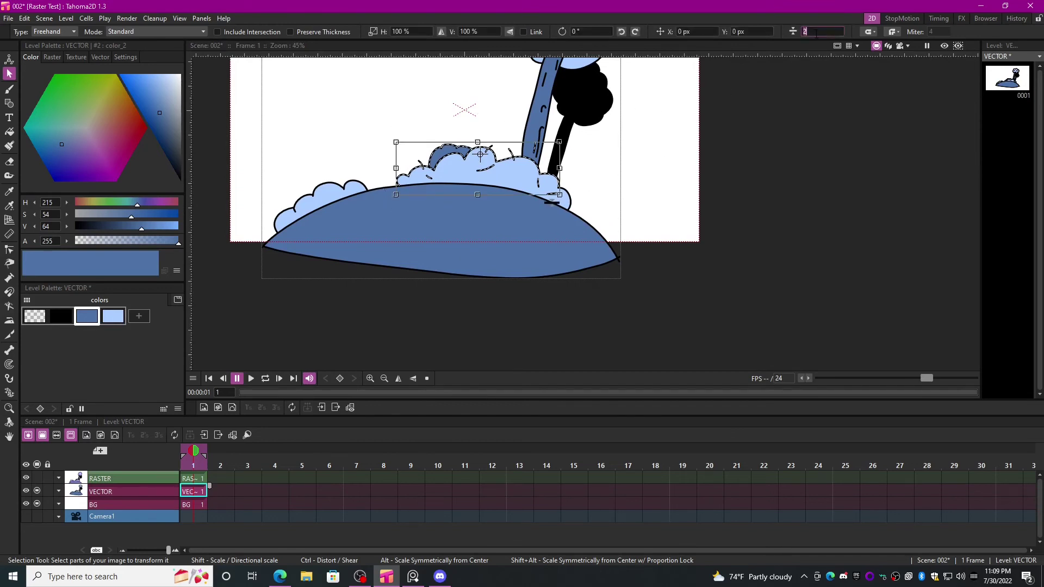
pyautogui.click(611, 158)
pyautogui.scroll(2, 610, 158)
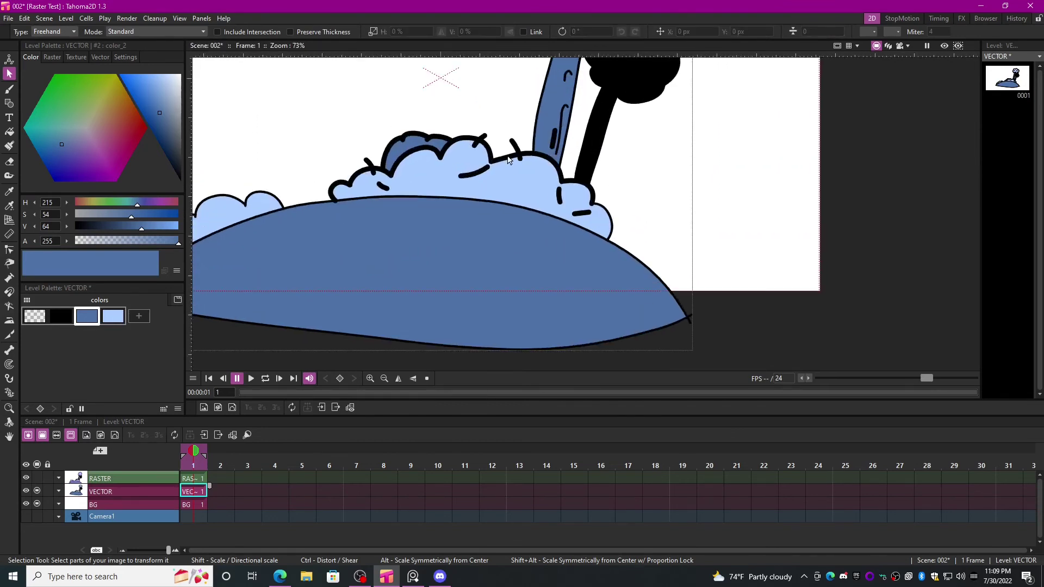
pyautogui.scroll(4, 498, 152)
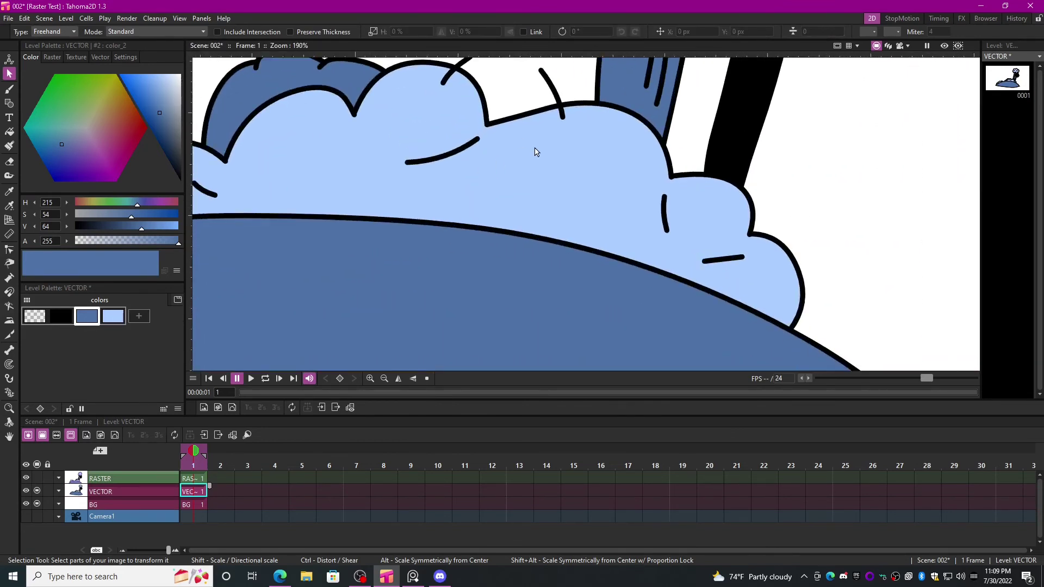
# Move the short grass stroke beside the trunk's base down into the bush and stretch it horizontally to about 158%.
pyautogui.click(559, 176)
pyautogui.scroll(3, 567, 147)
pyautogui.moveTo(551, 128)
pyautogui.mouseDown()
pyautogui.moveTo(541, 117)
pyautogui.moveTo(536, 178)
pyautogui.mouseUp()
pyautogui.click(538, 141)
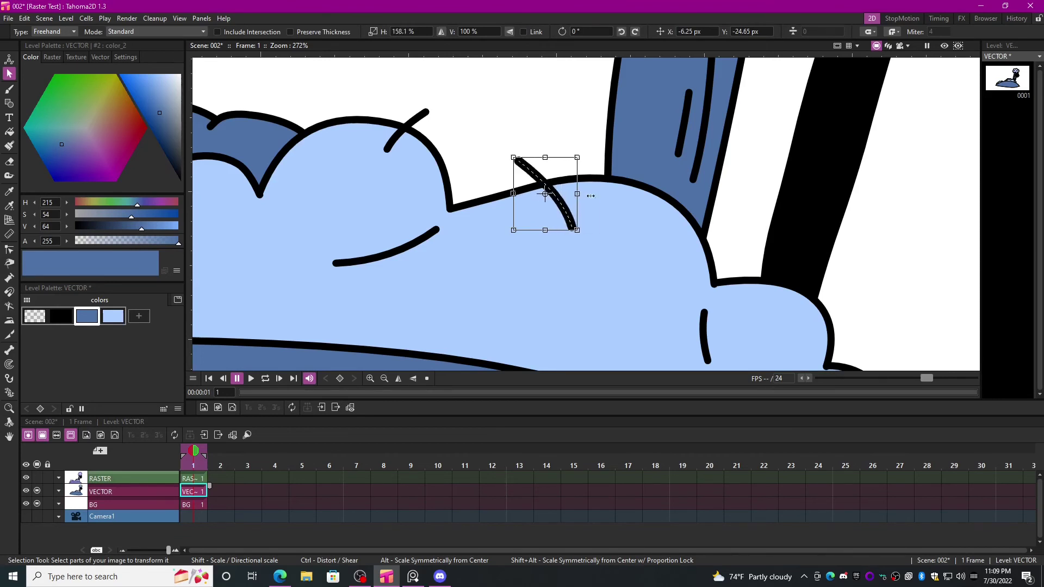
pyautogui.scroll(-4, 546, 187)
pyautogui.click(697, 205)
pyautogui.moveTo(697, 205); pyautogui.dragTo(679, 282)
pyautogui.scroll(-2, 568, 201)
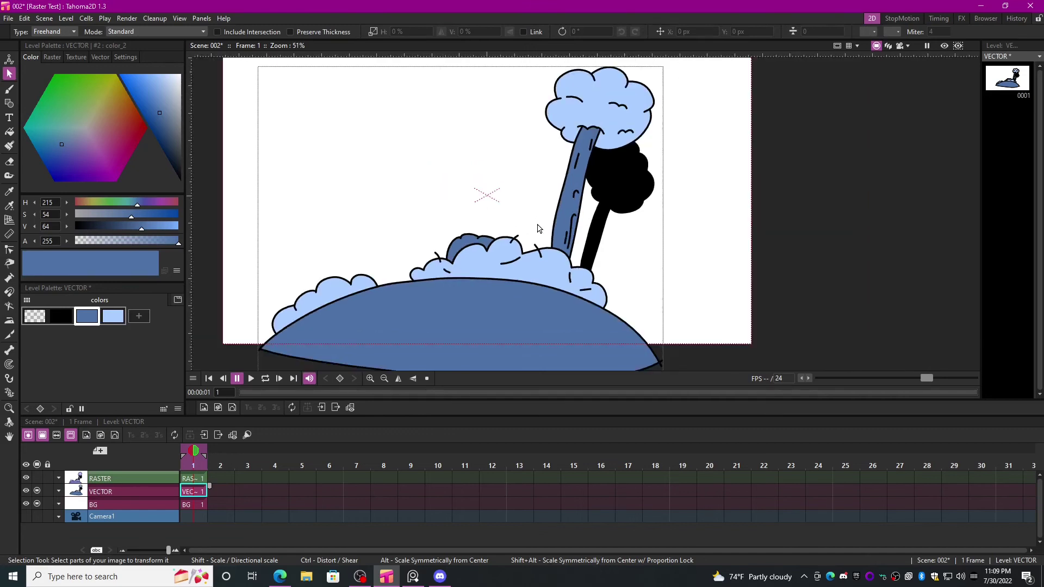
pyautogui.moveTo(584, 177); pyautogui.dragTo(527, 197)
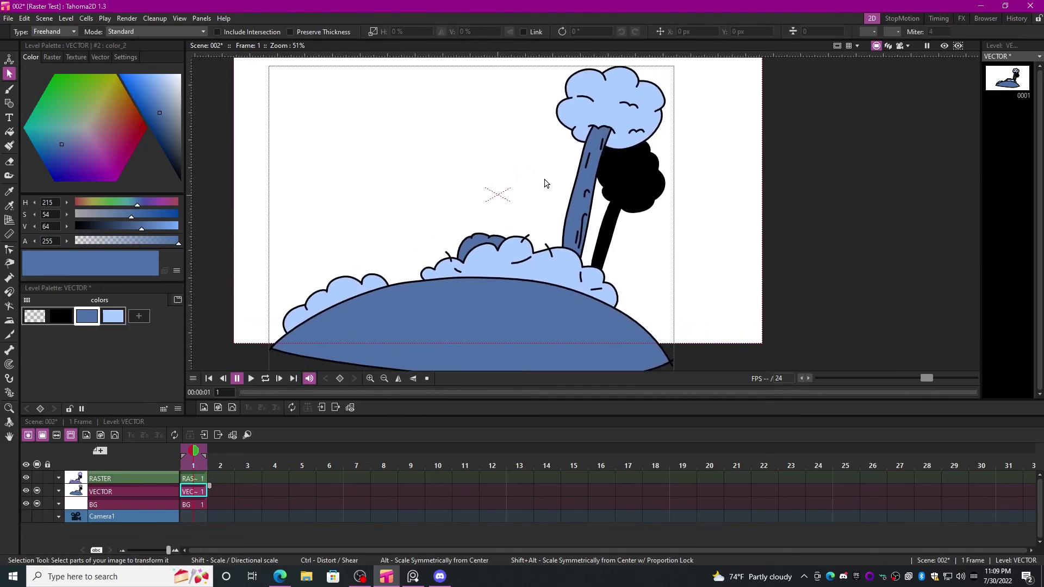
# Show the RASTER level with its frame 1 drawing active, and hide the VECTOR level.
pyautogui.click(39, 478)
pyautogui.click(194, 478)
pyautogui.scroll(4, 483, 263)
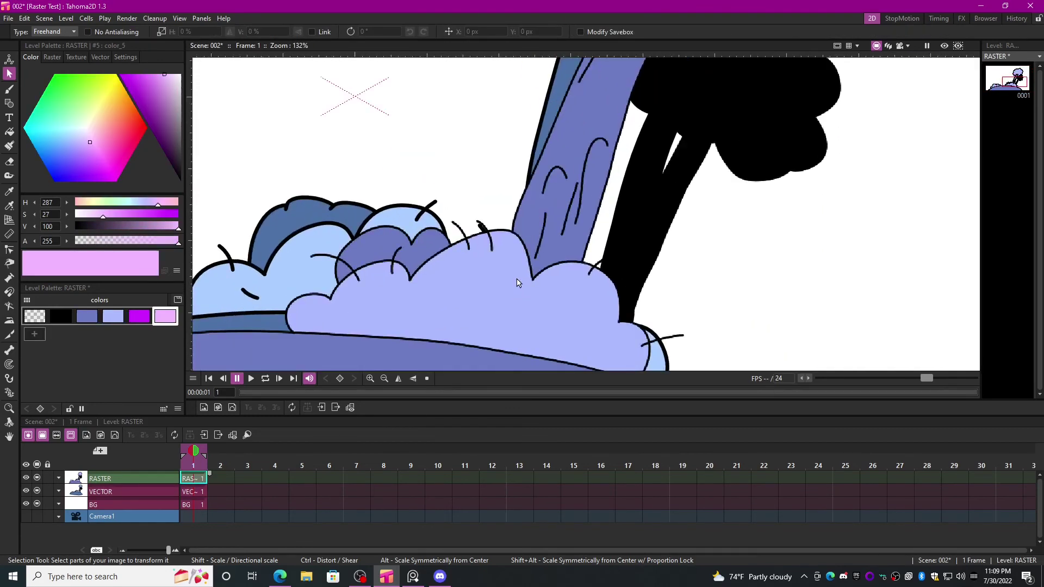
pyautogui.click(37, 491)
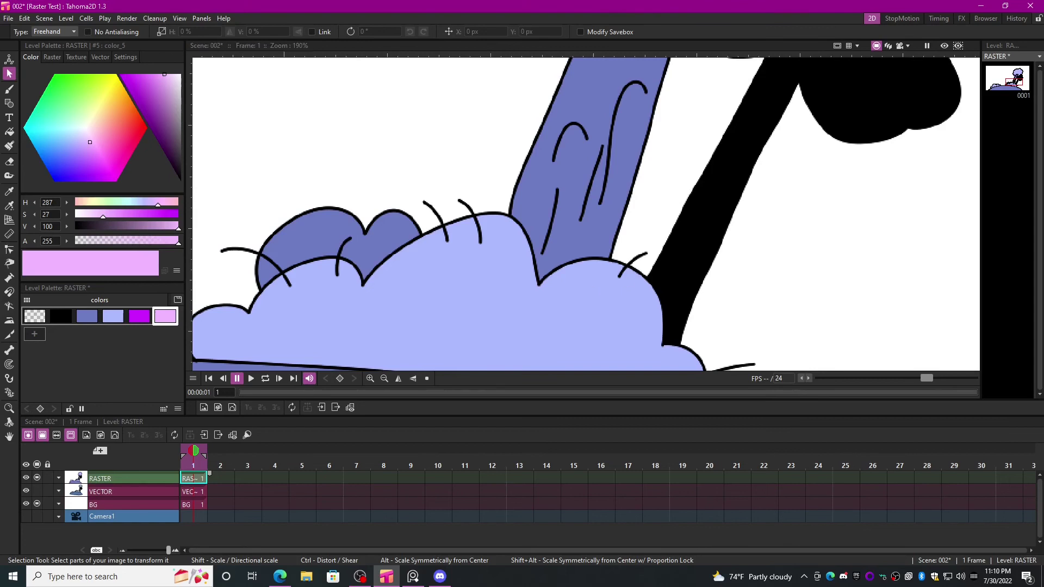
# Try moving the raster grass mark at the trunk's base up with a freehand selection around it, then undo the move.
pyautogui.scroll(3, 644, 261)
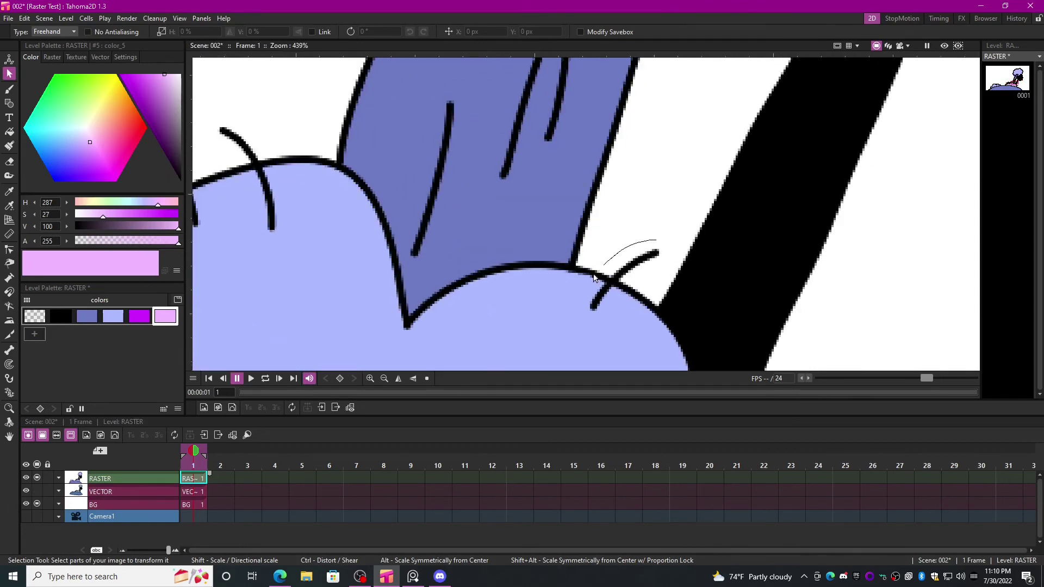
pyautogui.moveTo(672, 257)
pyautogui.mouseDown()
pyautogui.moveTo(655, 244)
pyautogui.moveTo(692, 163)
pyautogui.mouseUp()
pyautogui.click(677, 128)
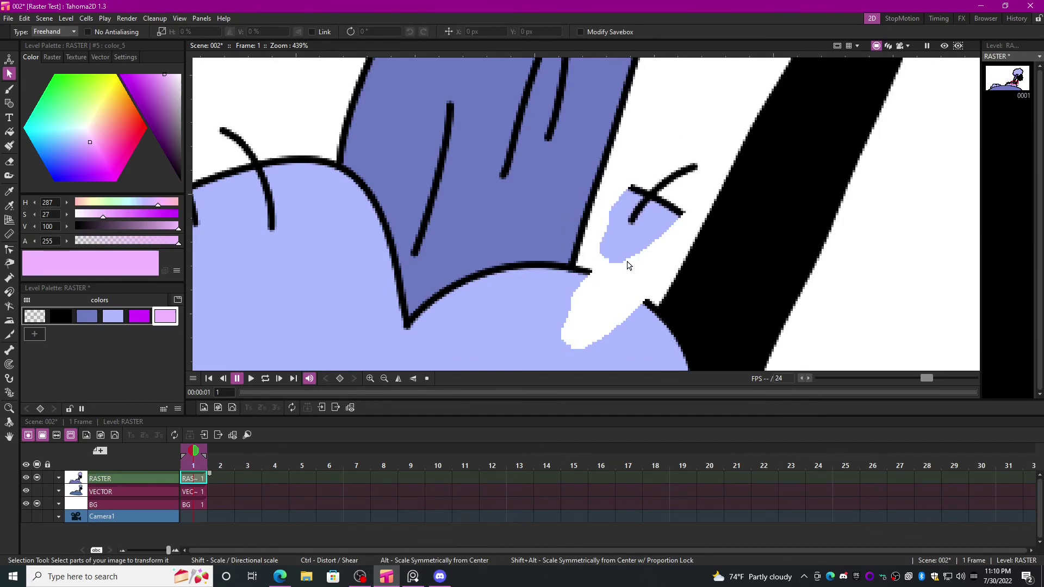
pyautogui.hotkey('ctrl', 'z')
# Show the VECTOR level again and hide the RASTER level.
pyautogui.scroll(-10, 600, 248)
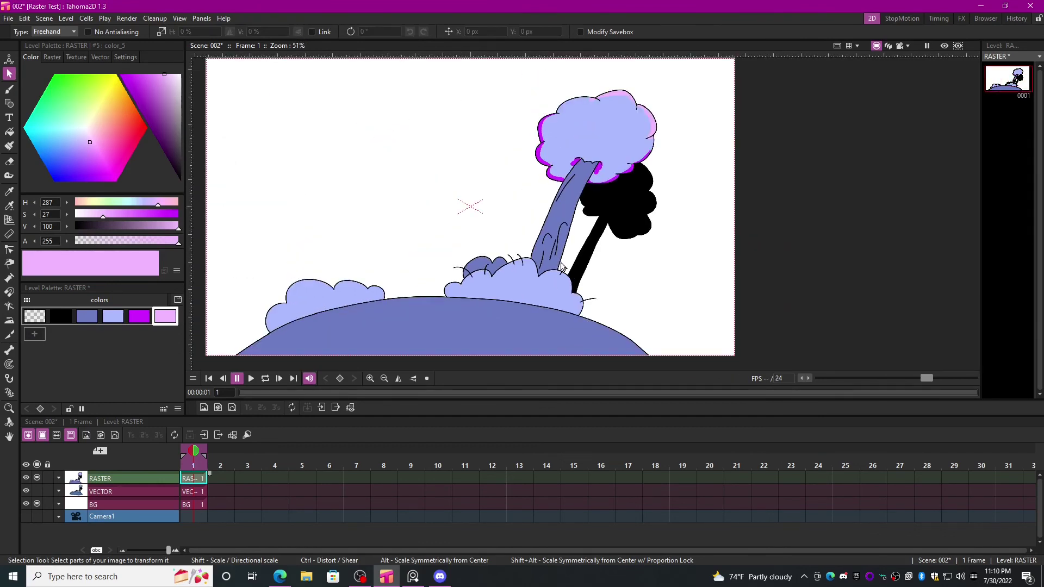
pyautogui.click(37, 492)
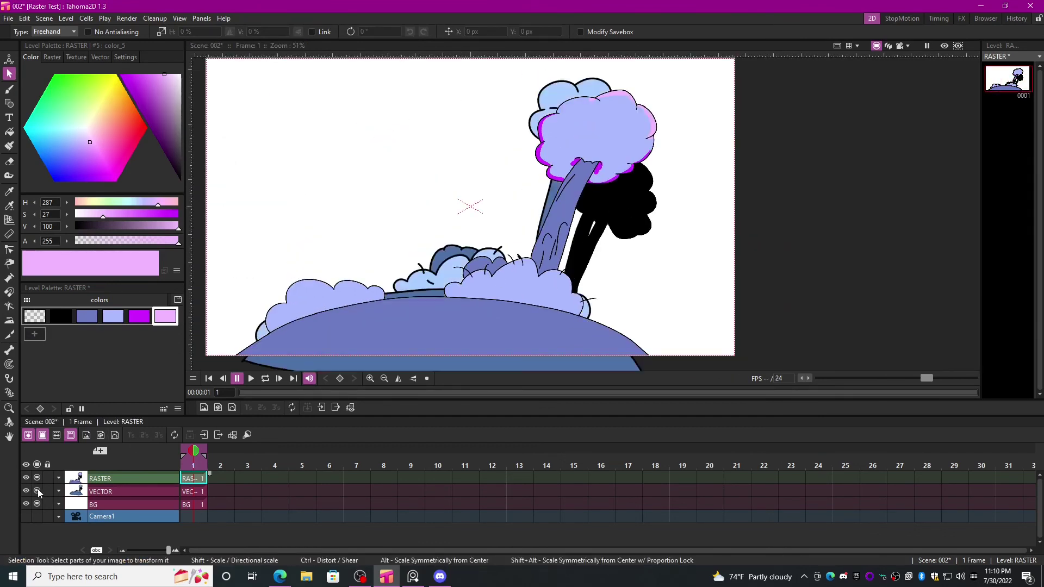
pyautogui.click(38, 478)
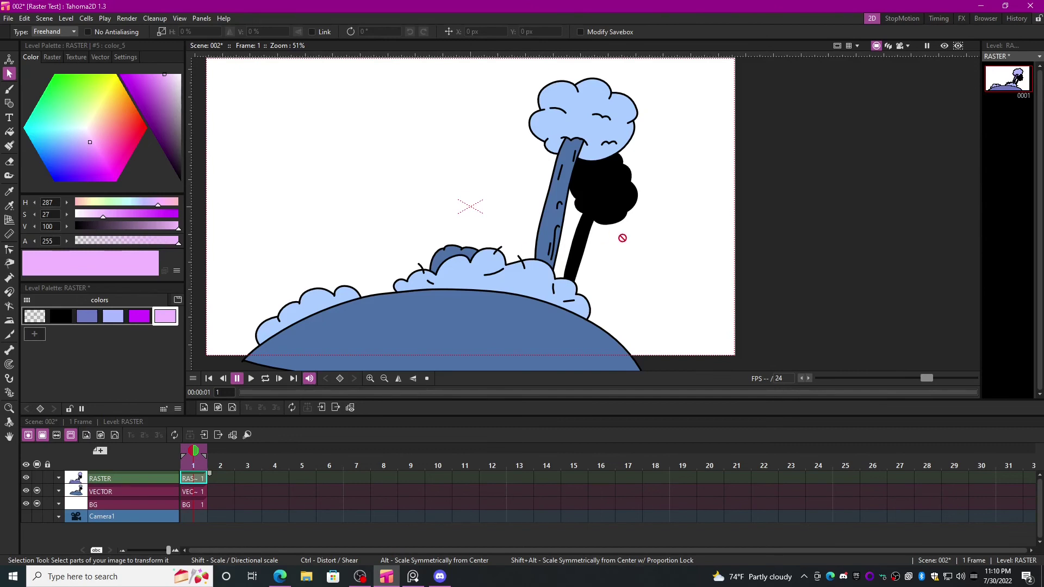
pyautogui.moveTo(631, 206); pyautogui.dragTo(588, 196)
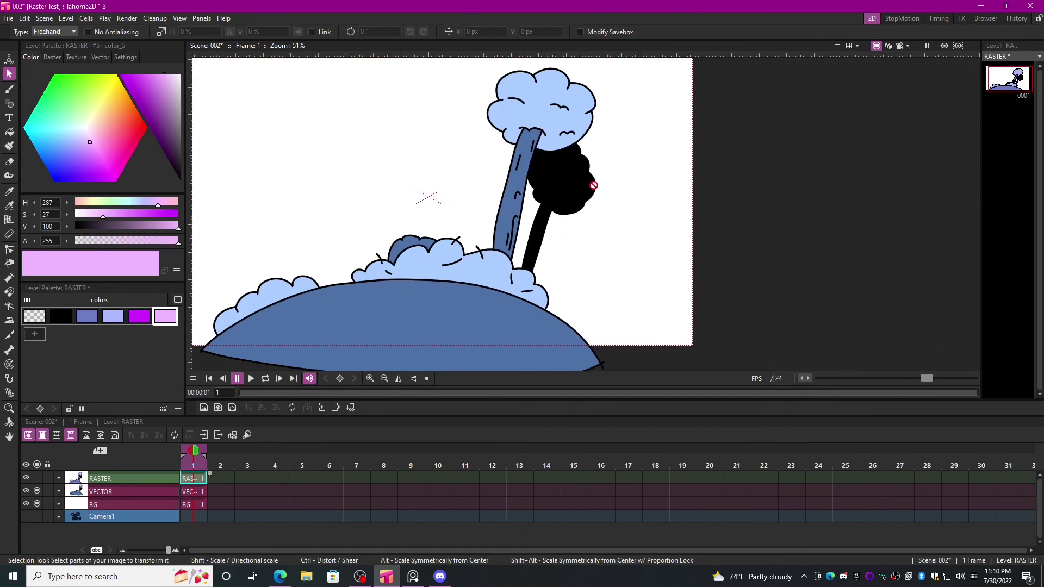